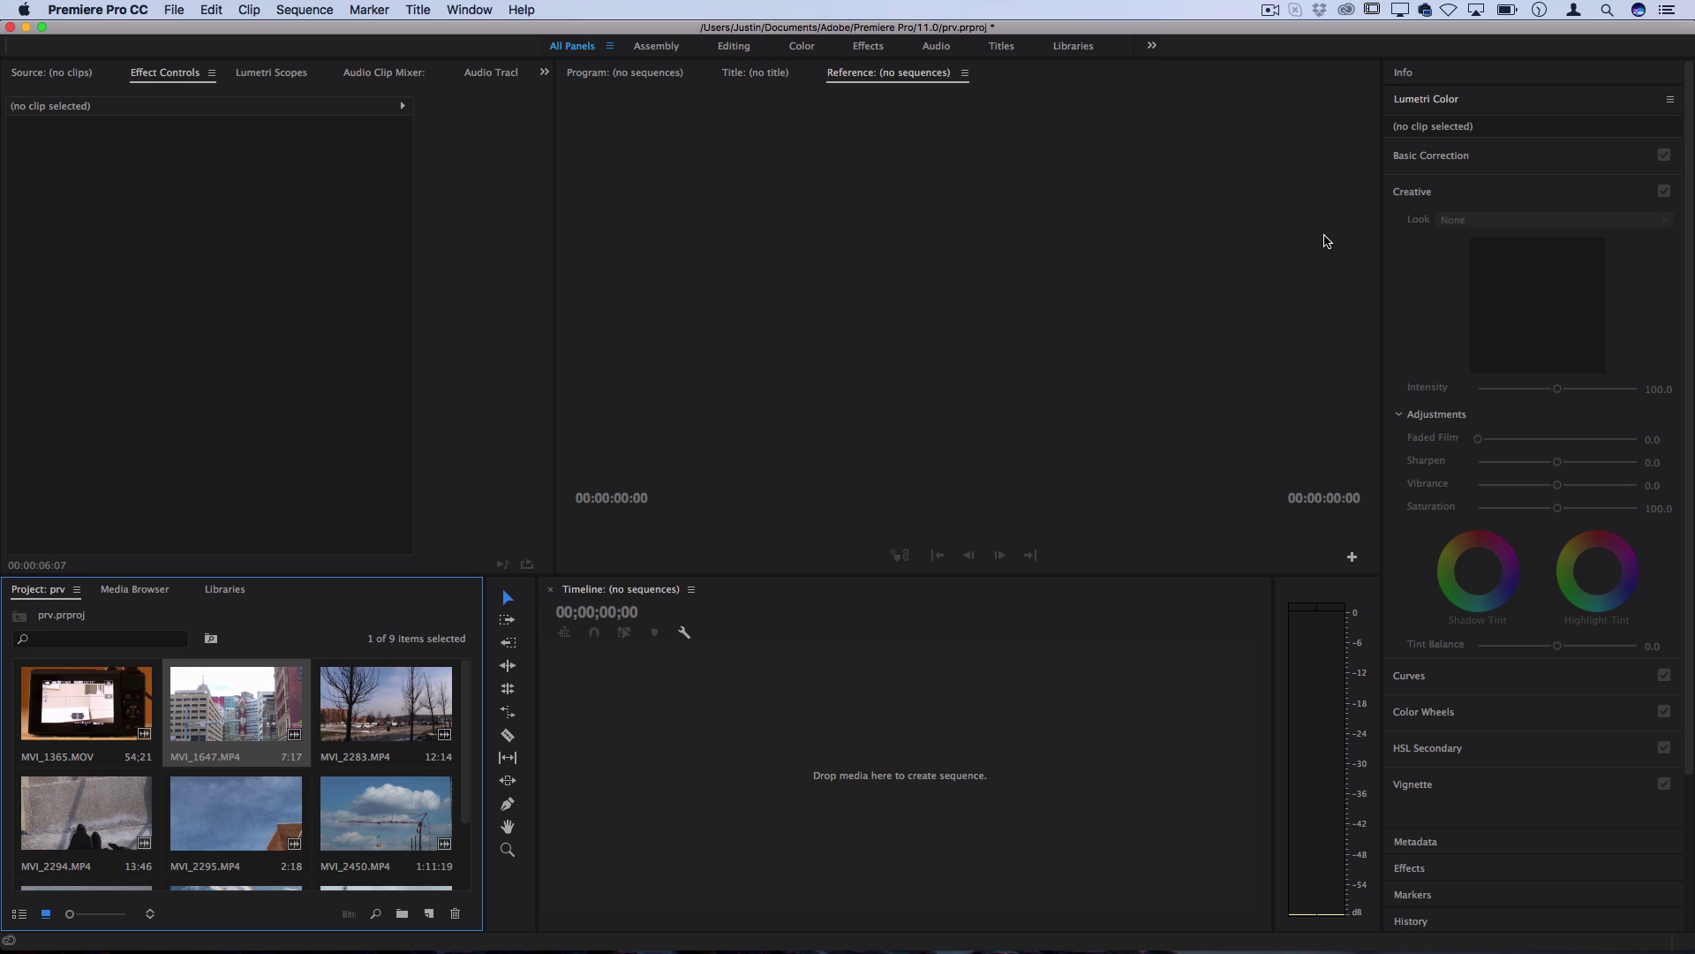
Show the Info panel and compare details for MVI_1647 (25 fps, 1920 x 1080) and MVI_2283
left_click(1406, 75)
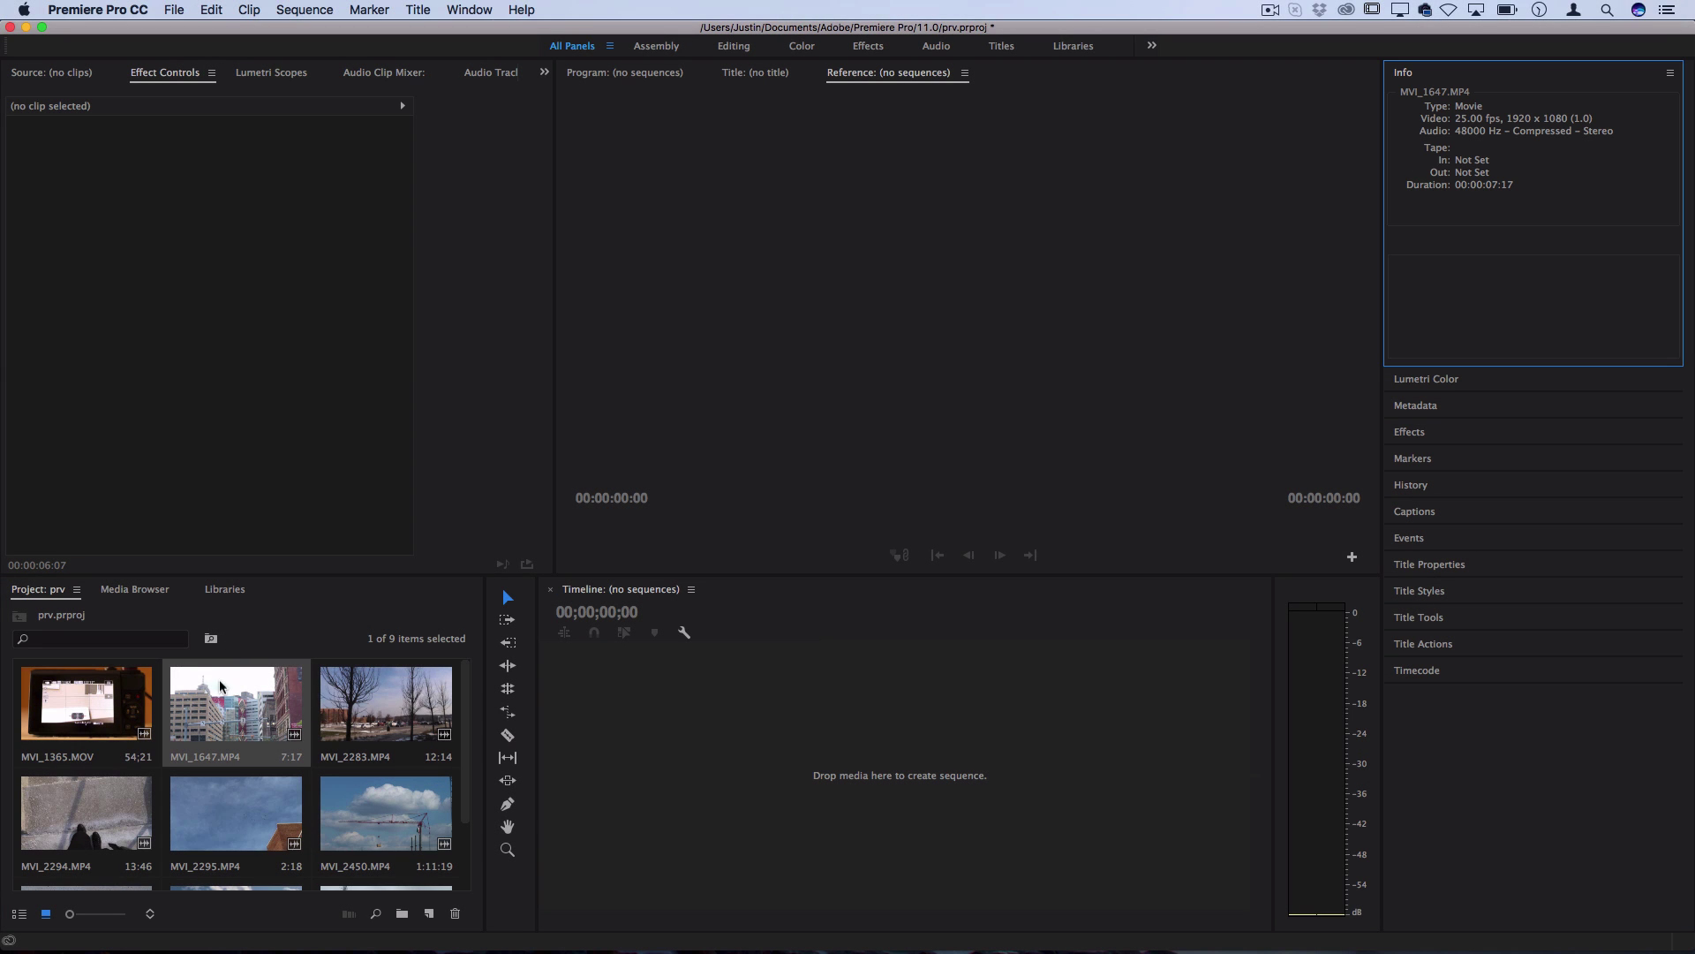
left_click(256, 697)
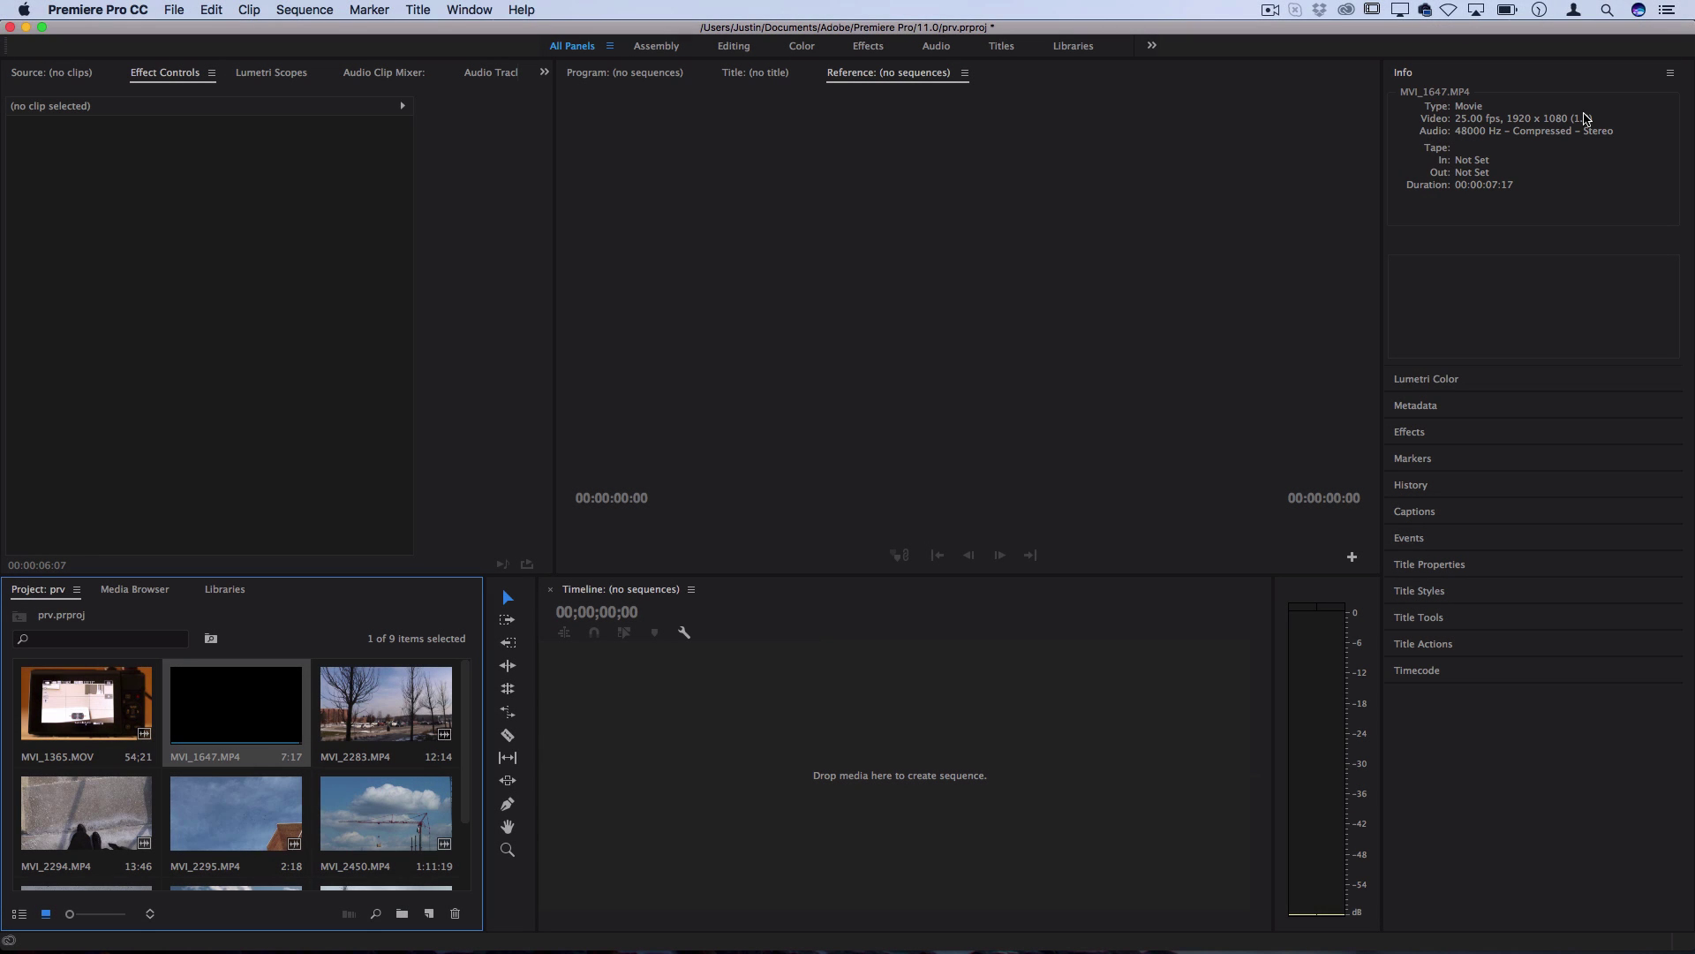
key("Right")
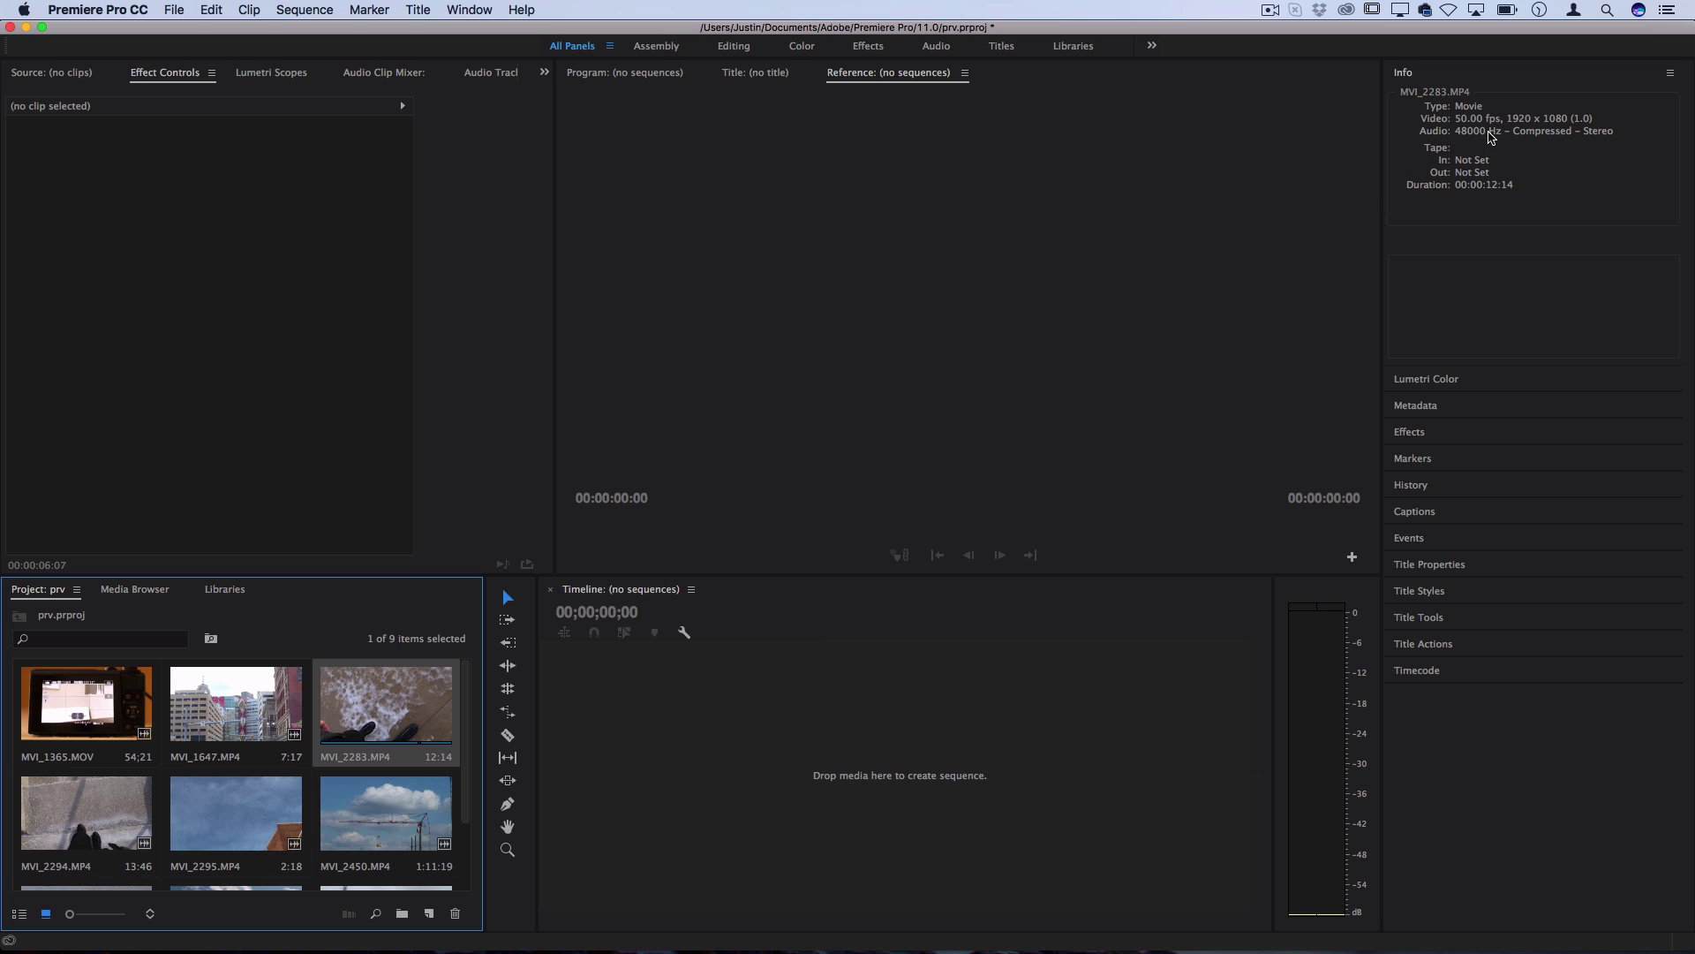
Scrub MVI_1365.MOV in the Source Monitor to the camera's movie size menu, then reselect MVI_1647
double_click(86, 704)
left_click(283, 528)
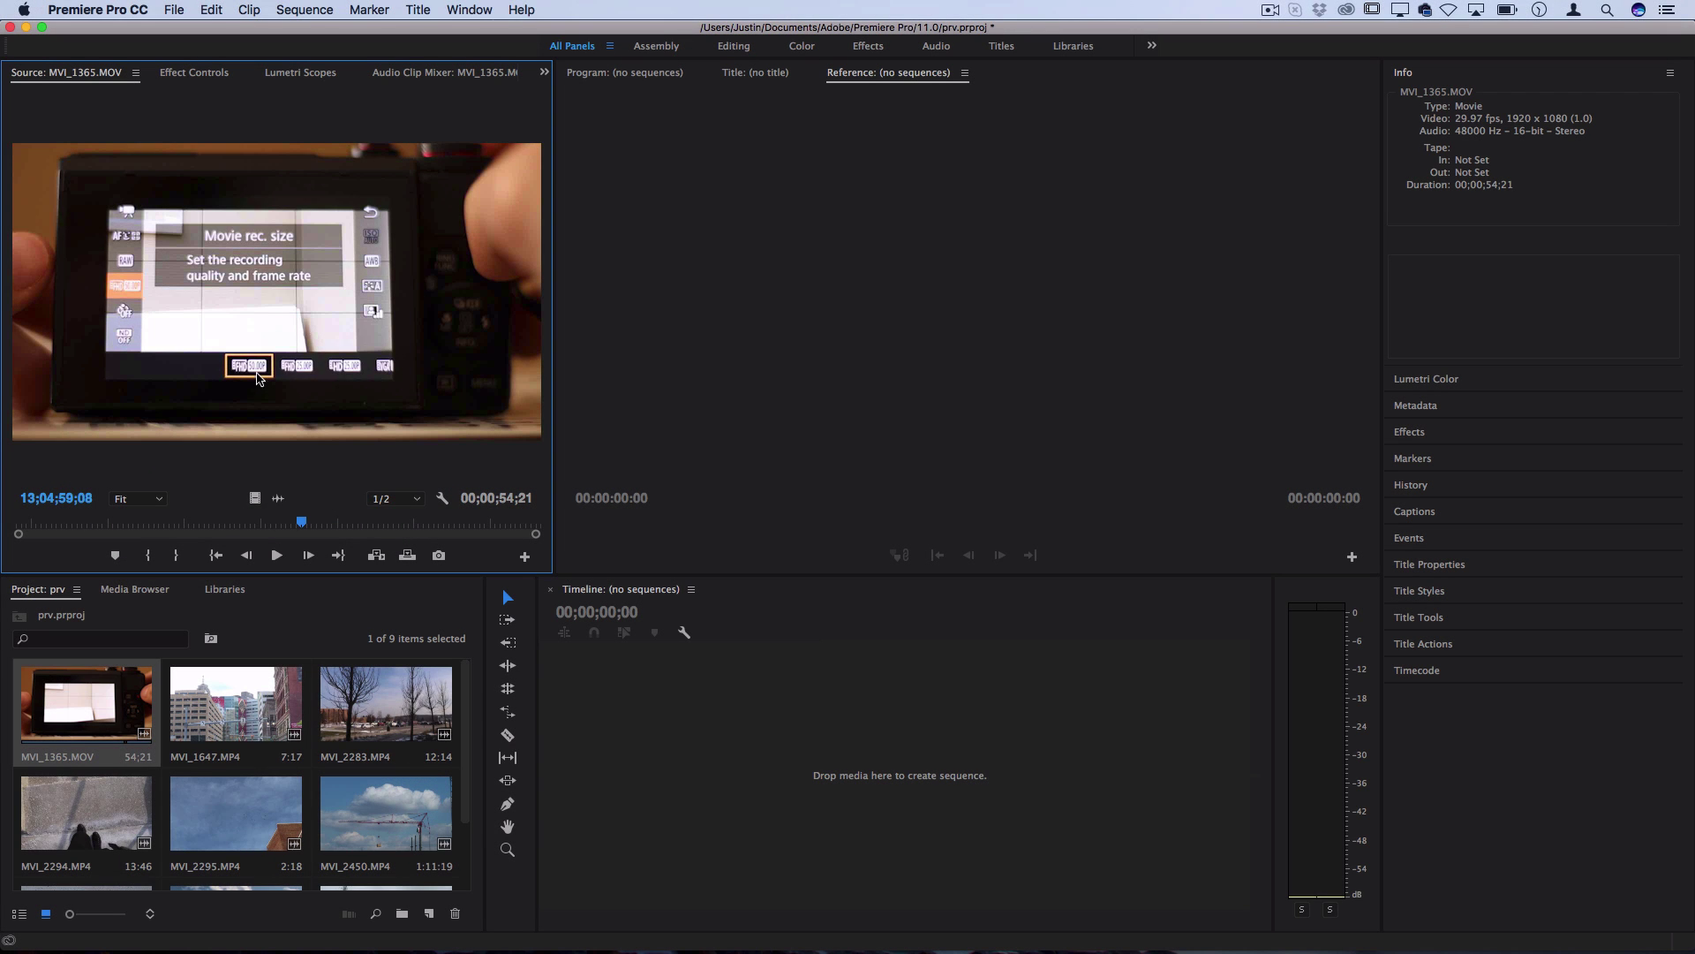
left_click_drag(302, 527, 316, 523)
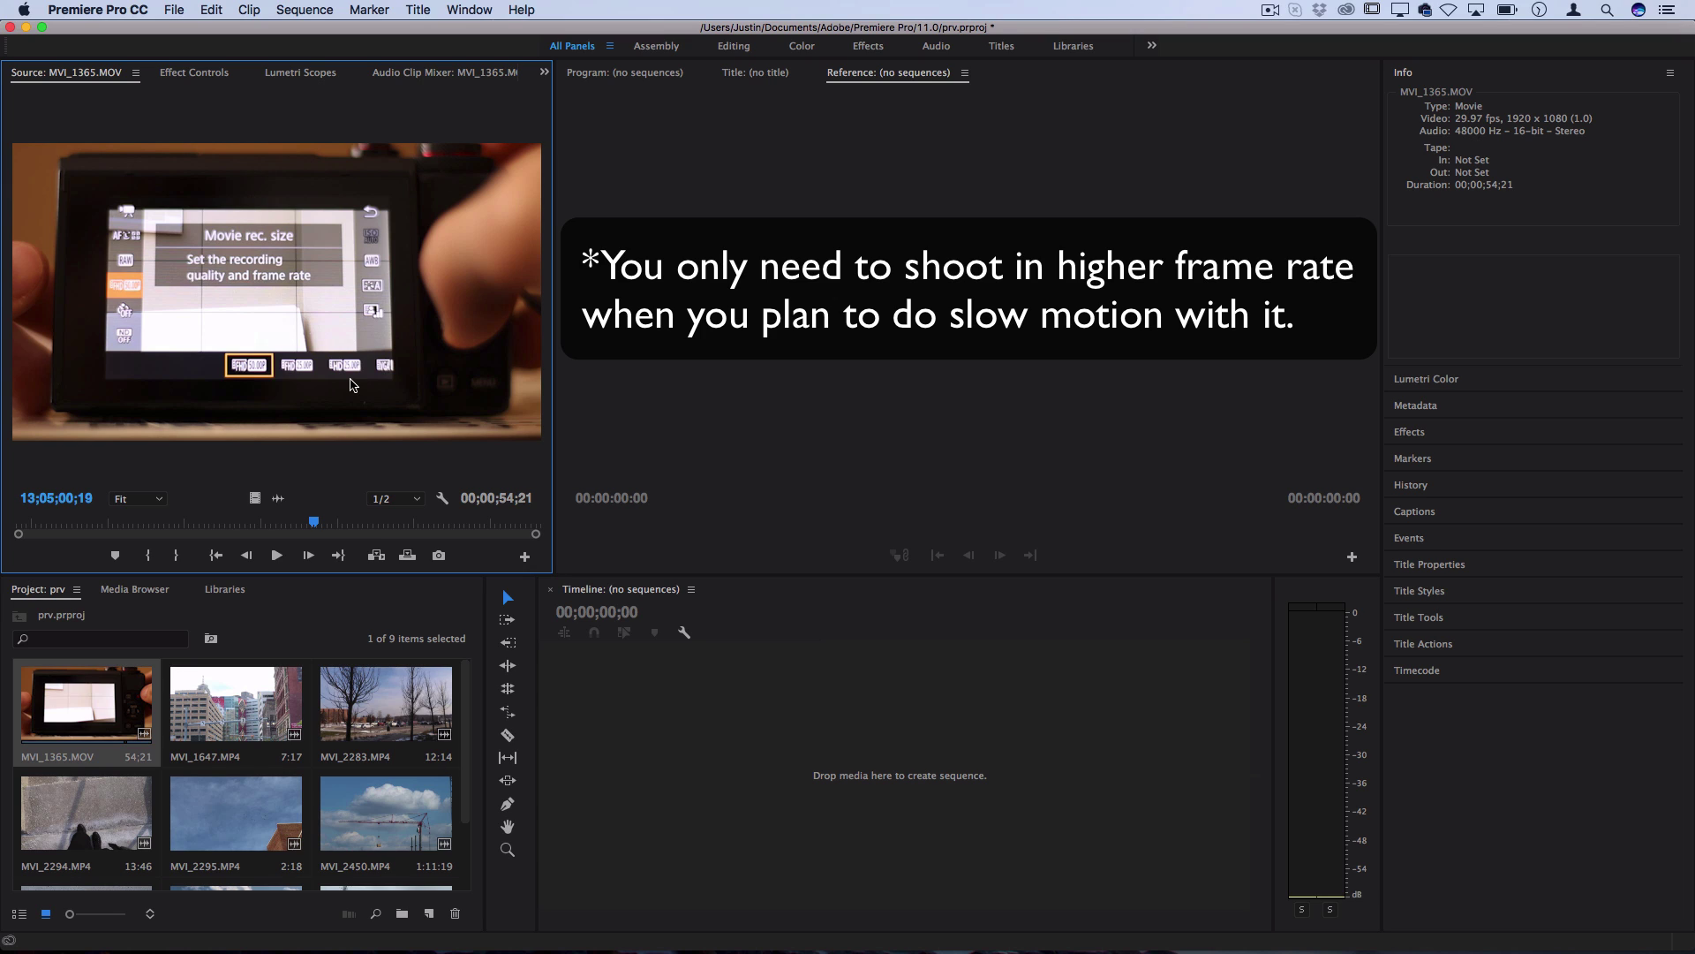
left_click(265, 720)
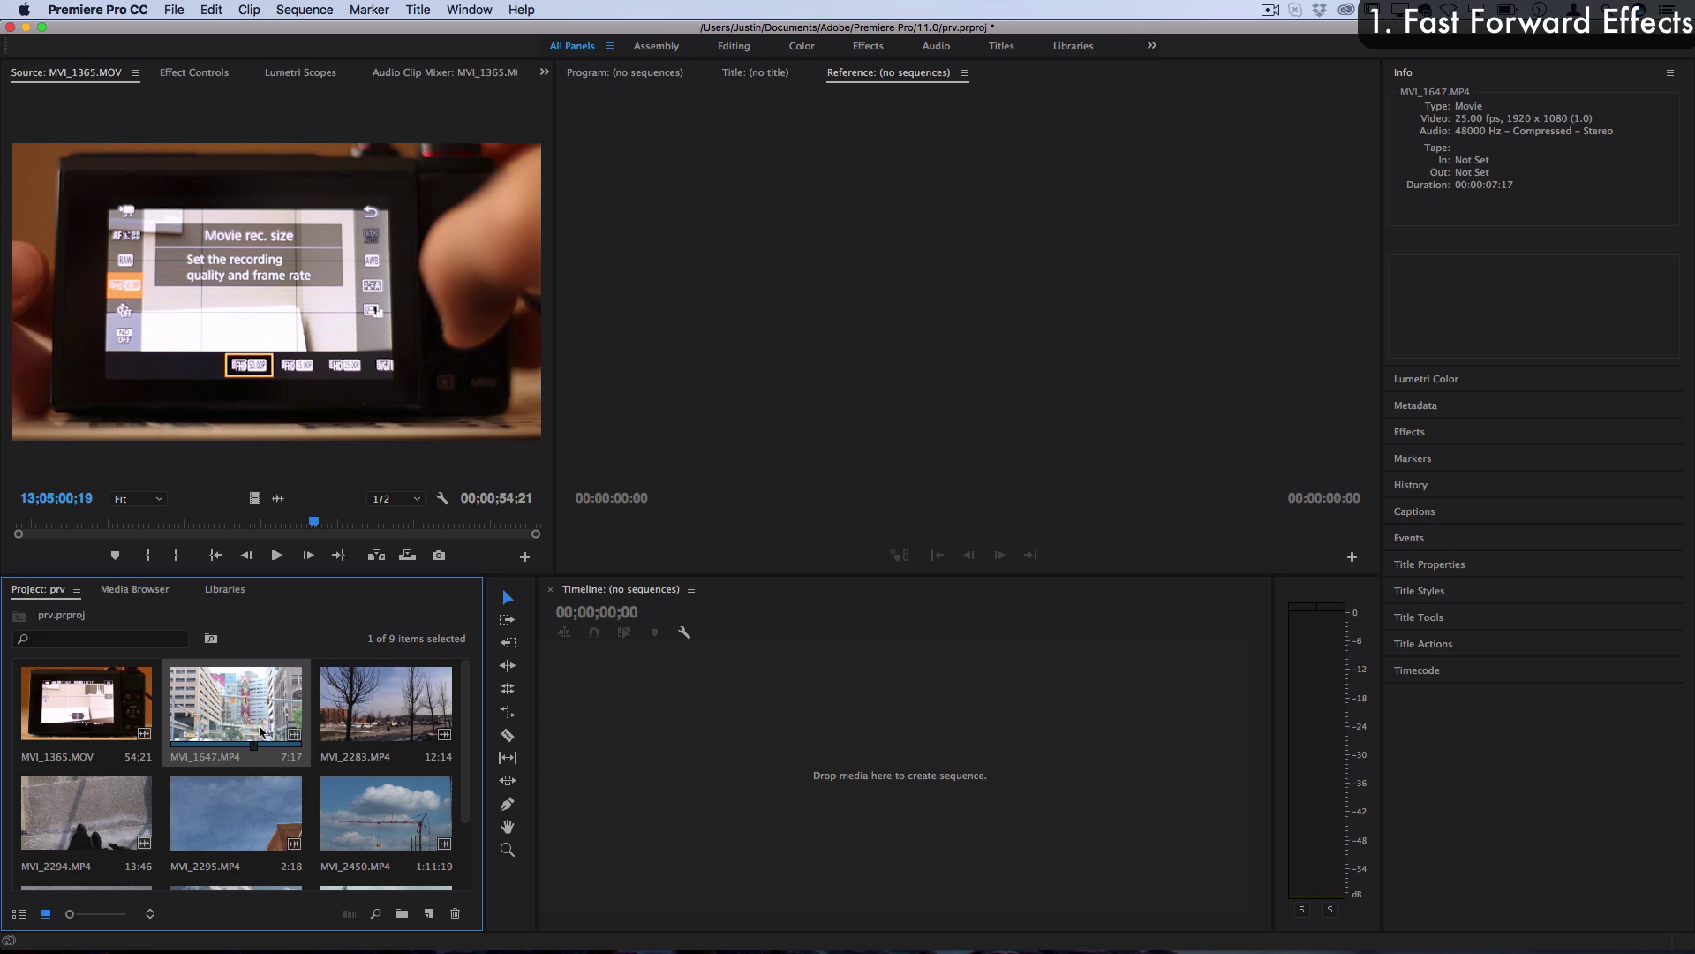
Create an MVI_1647 sequence, test rate-stretching the whole clip shorter, then undo it
left_click_drag(265, 733, 662, 774)
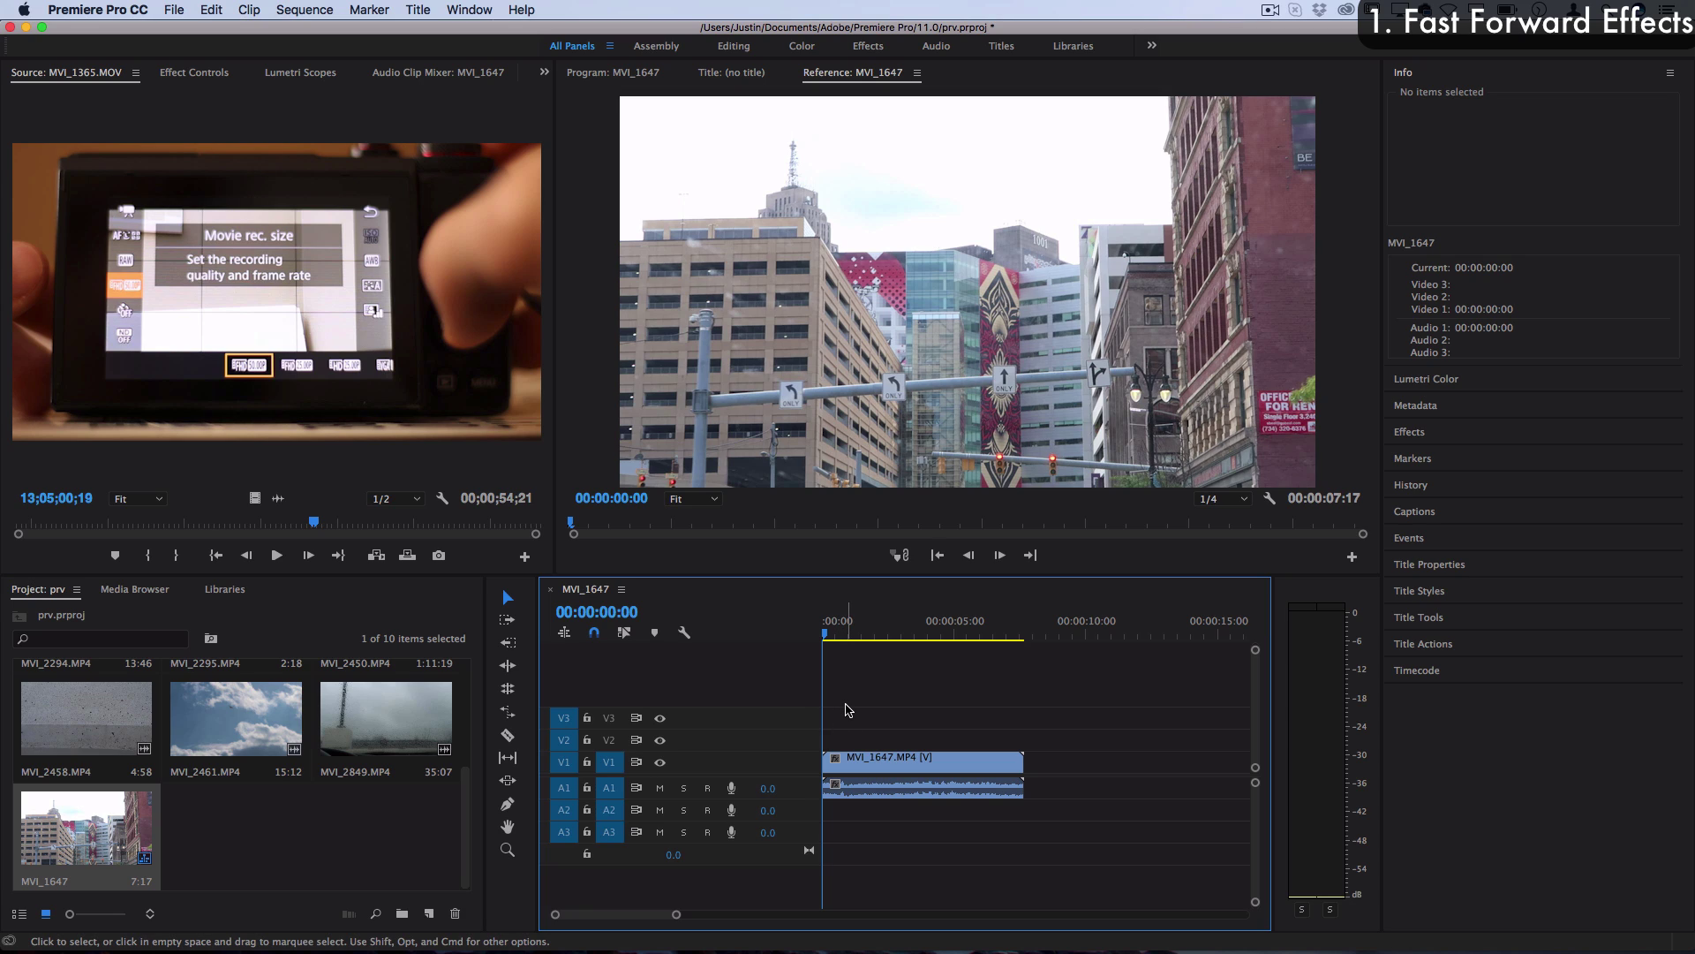
key("r")
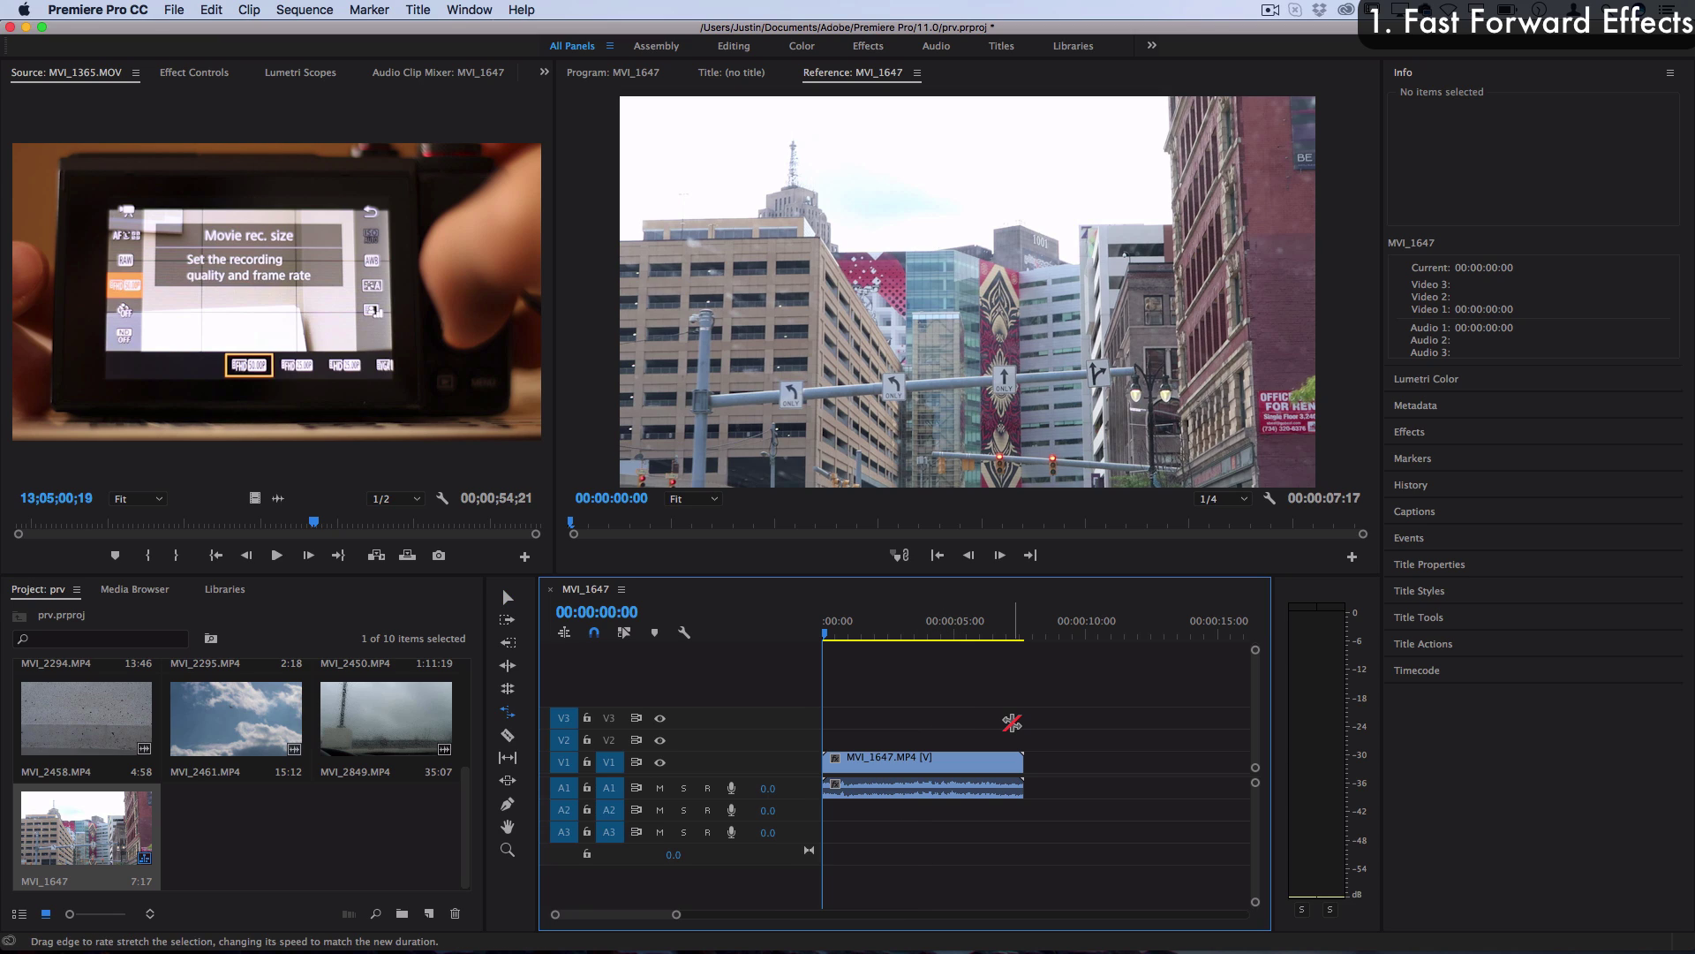
left_click(996, 762)
left_click(991, 786, "shift")
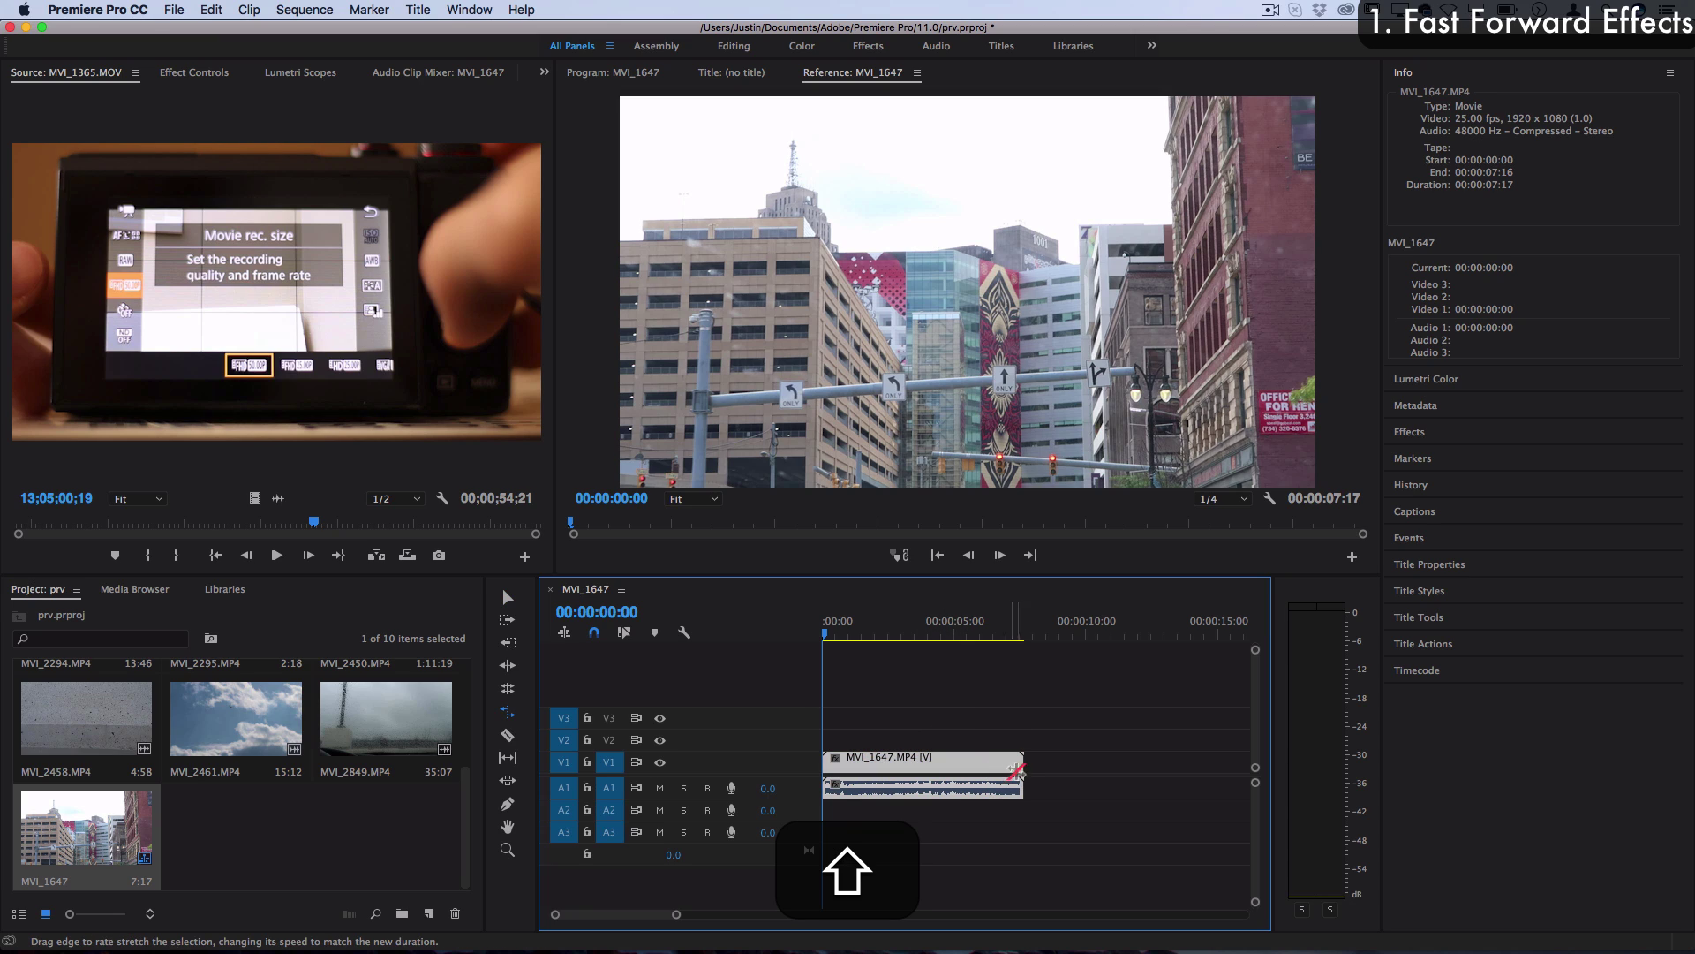
left_click_drag(1017, 766, 860, 767)
key("space")
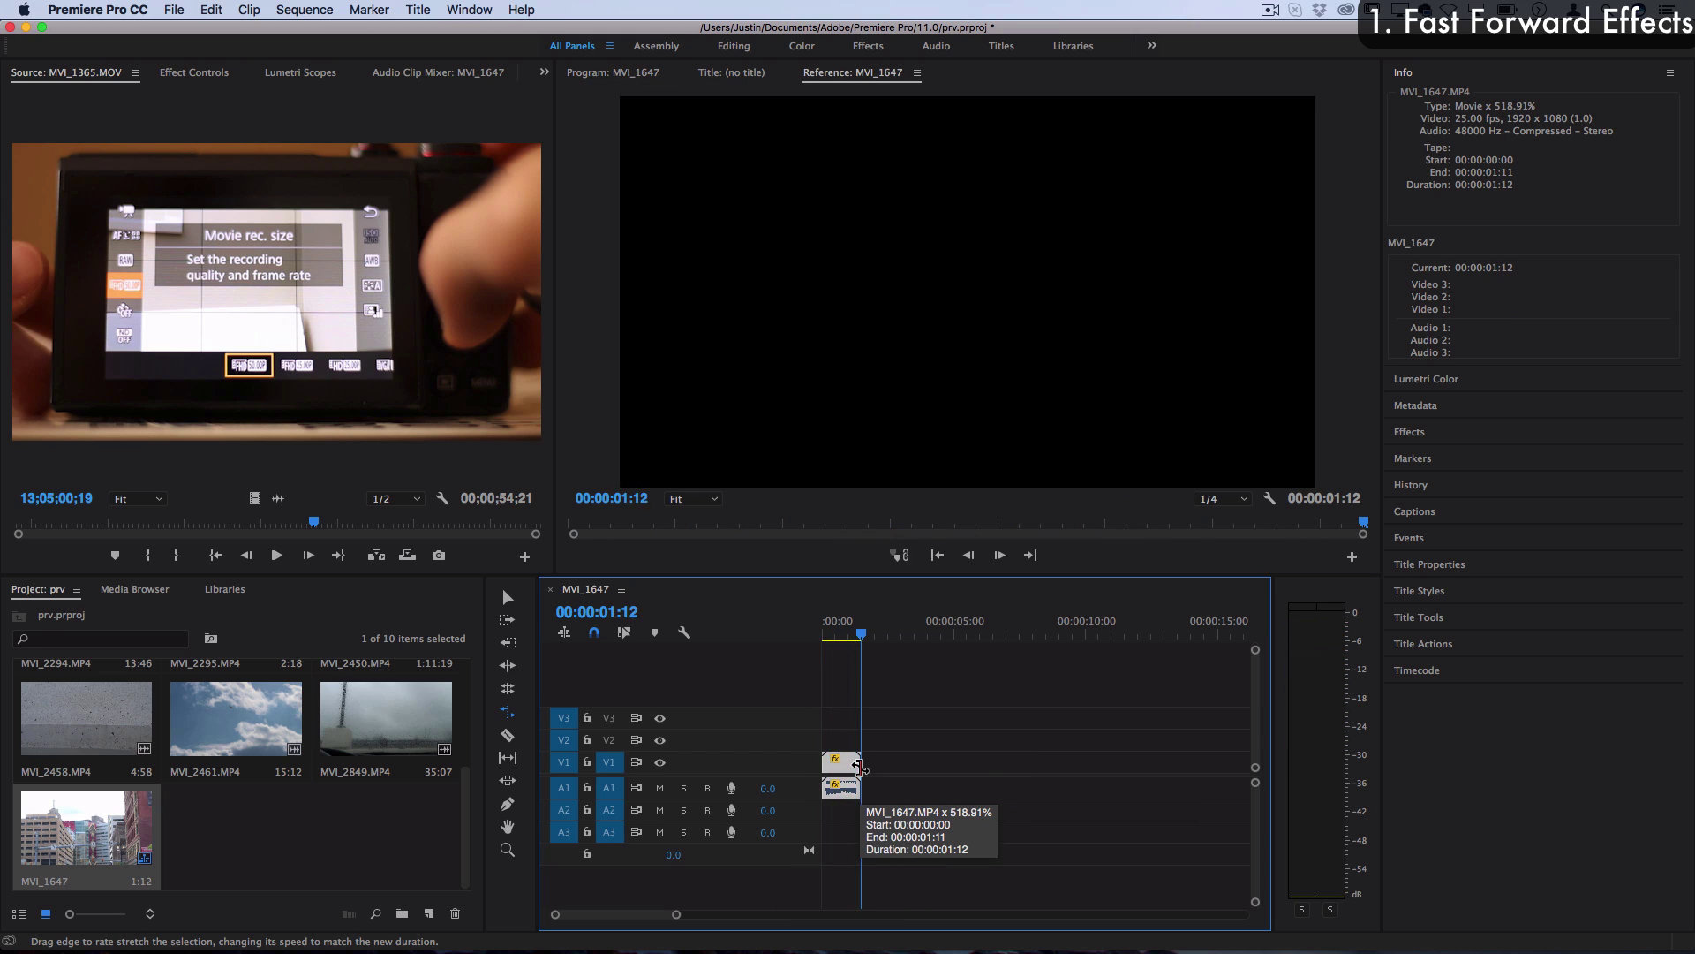
key("space")
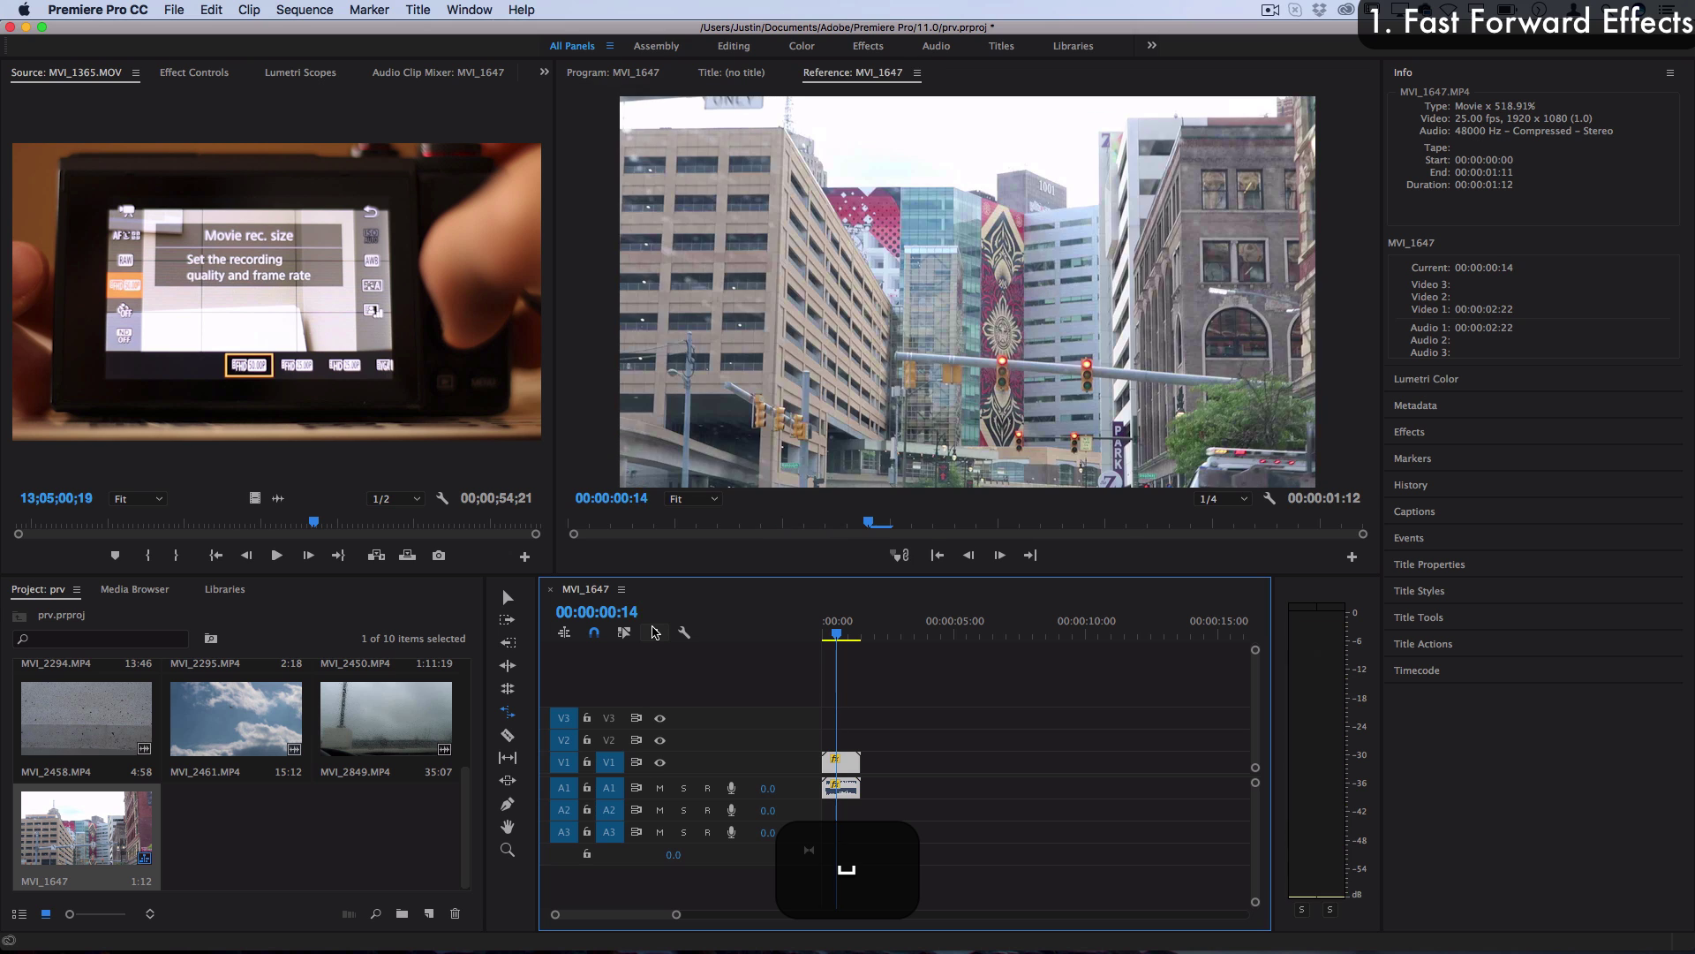
key("cmd+z")
Razor MVI_1647 at two points and rate-stretch the middle piece shorter to speed it up
key("c")
left_click(851, 761)
left_click(897, 761)
key("r")
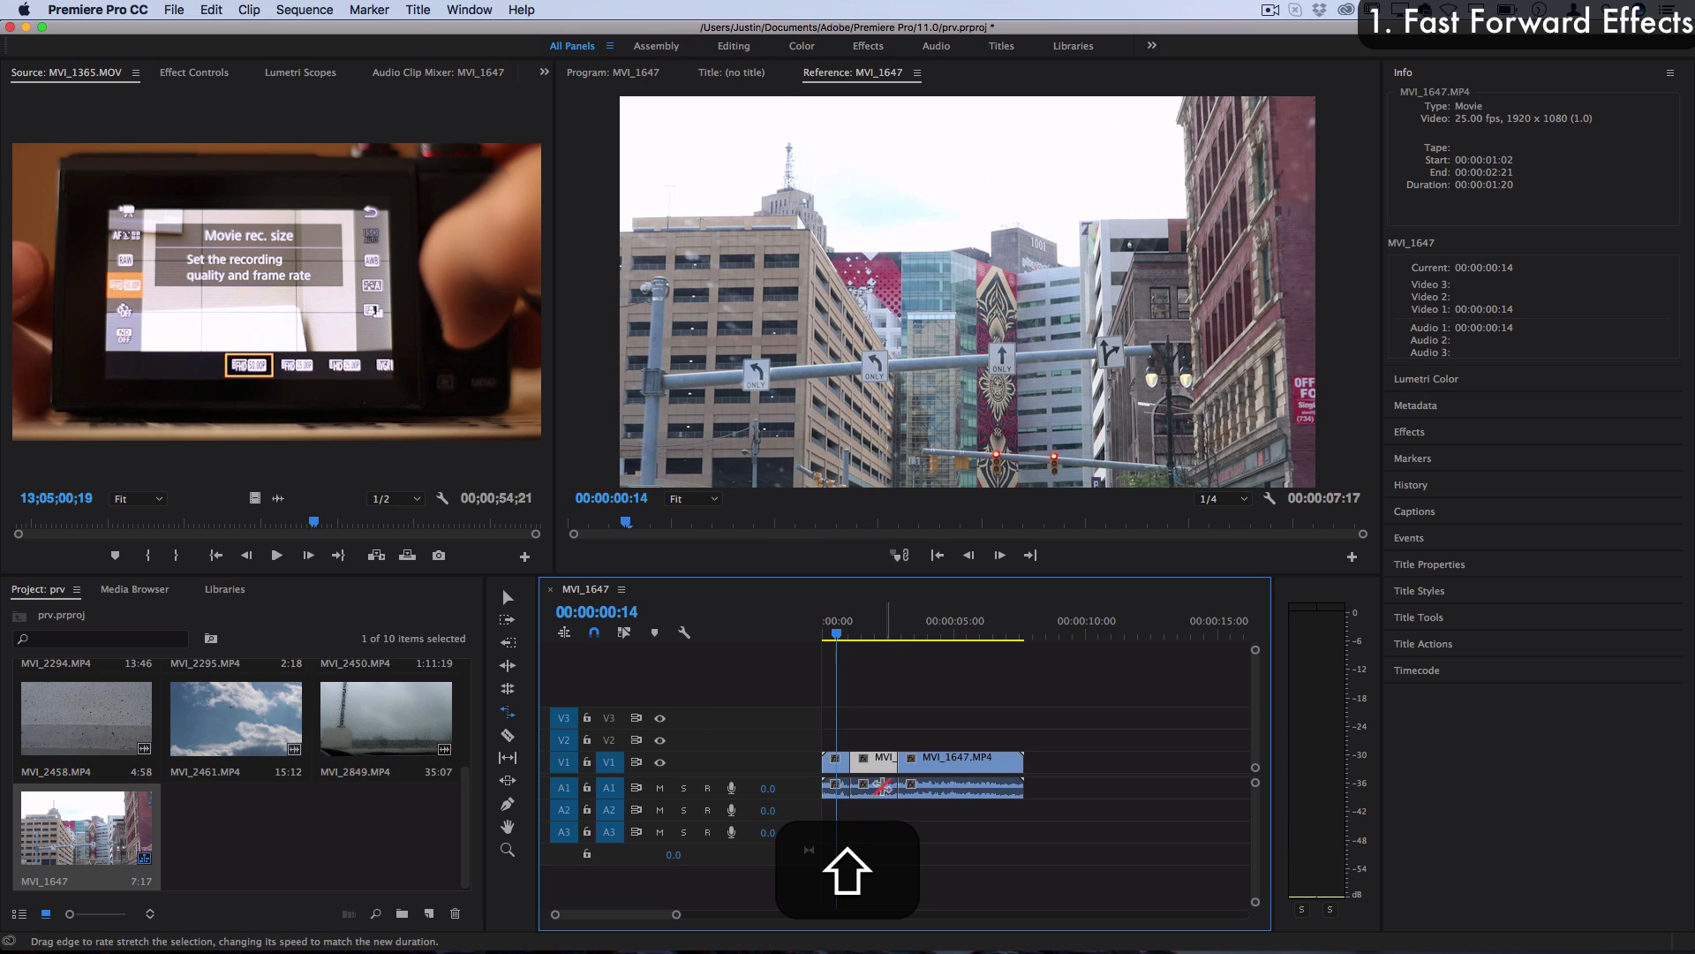
left_click(881, 785)
mouse_move(896, 761)
left_mouse_down()
mouse_move(862, 762)
mouse_move(914, 761)
left_mouse_up()
key("v")
left_click(945, 761)
key("space")
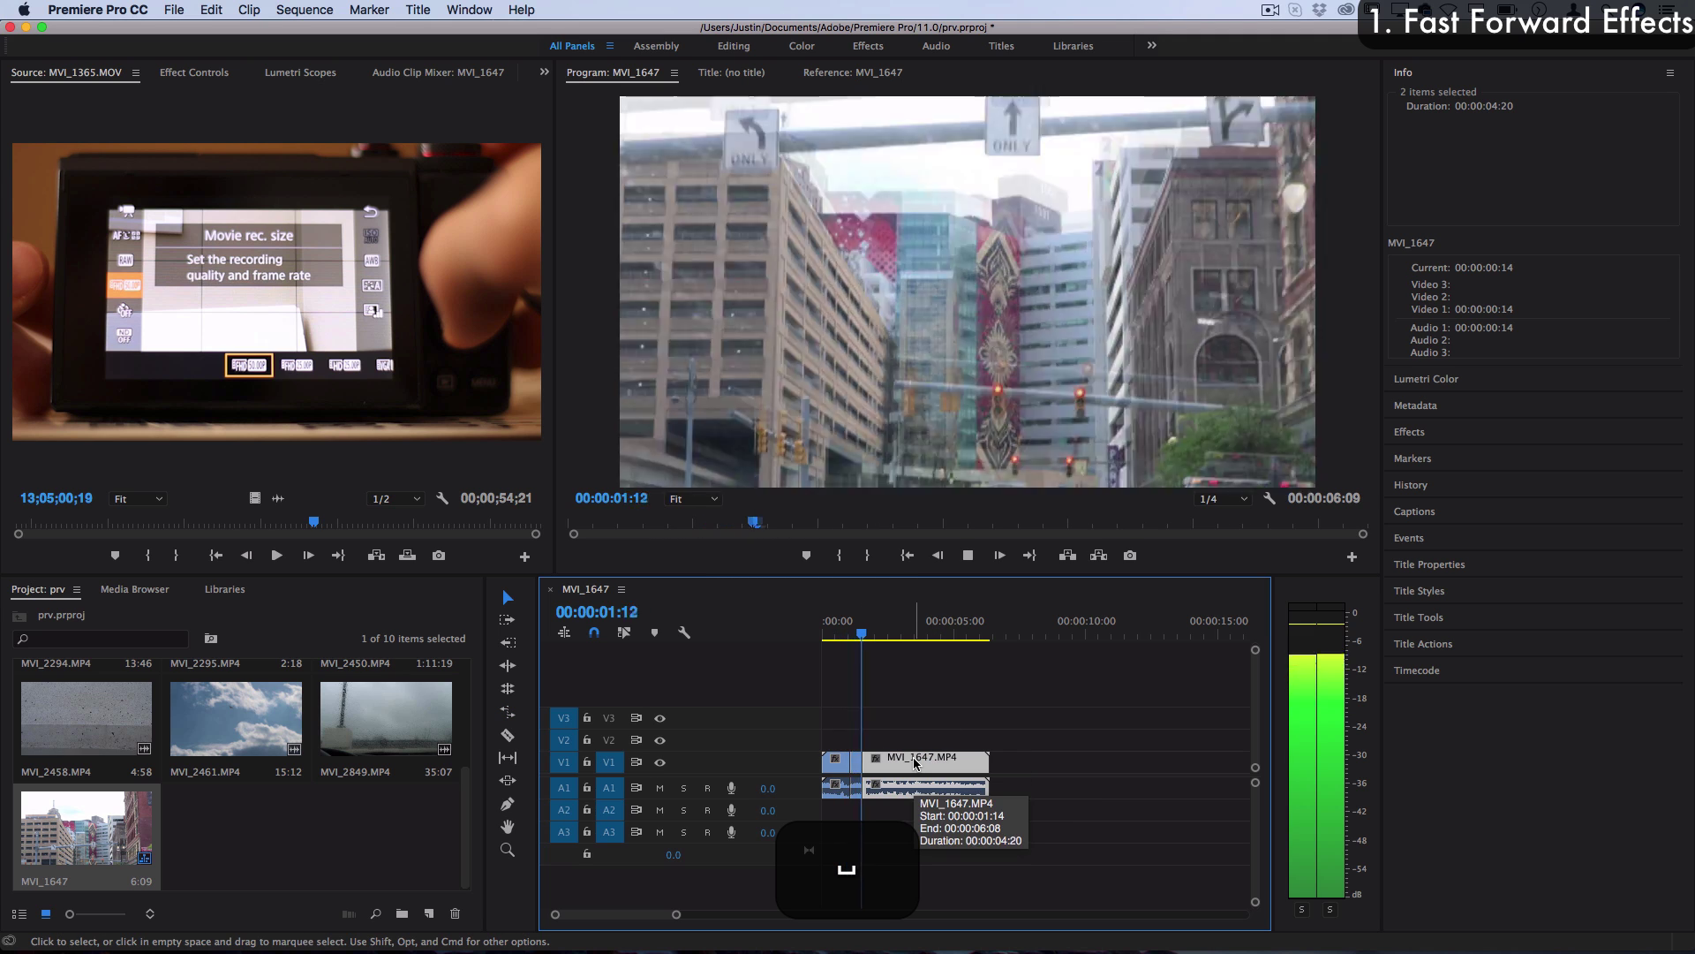
Cut two more points in the last piece and rate-stretch that new section faster
key("shift+c")
left_click(890, 761)
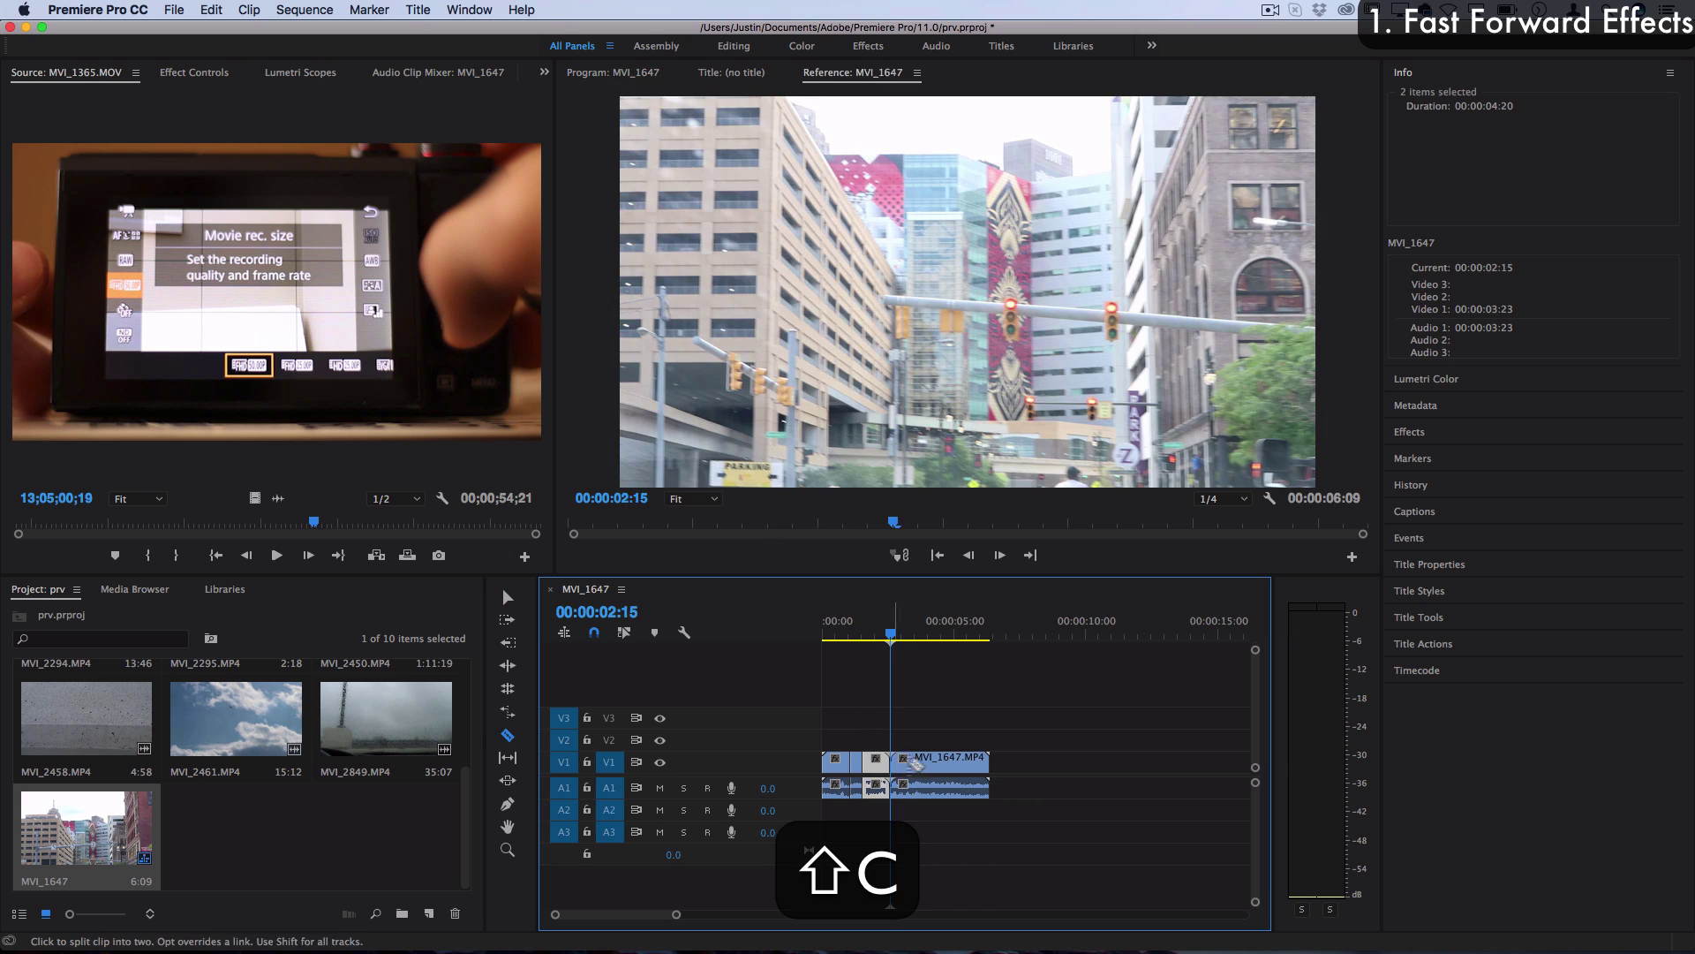
left_click(924, 761, "shift")
key("shift+v")
left_click(914, 786, "shift")
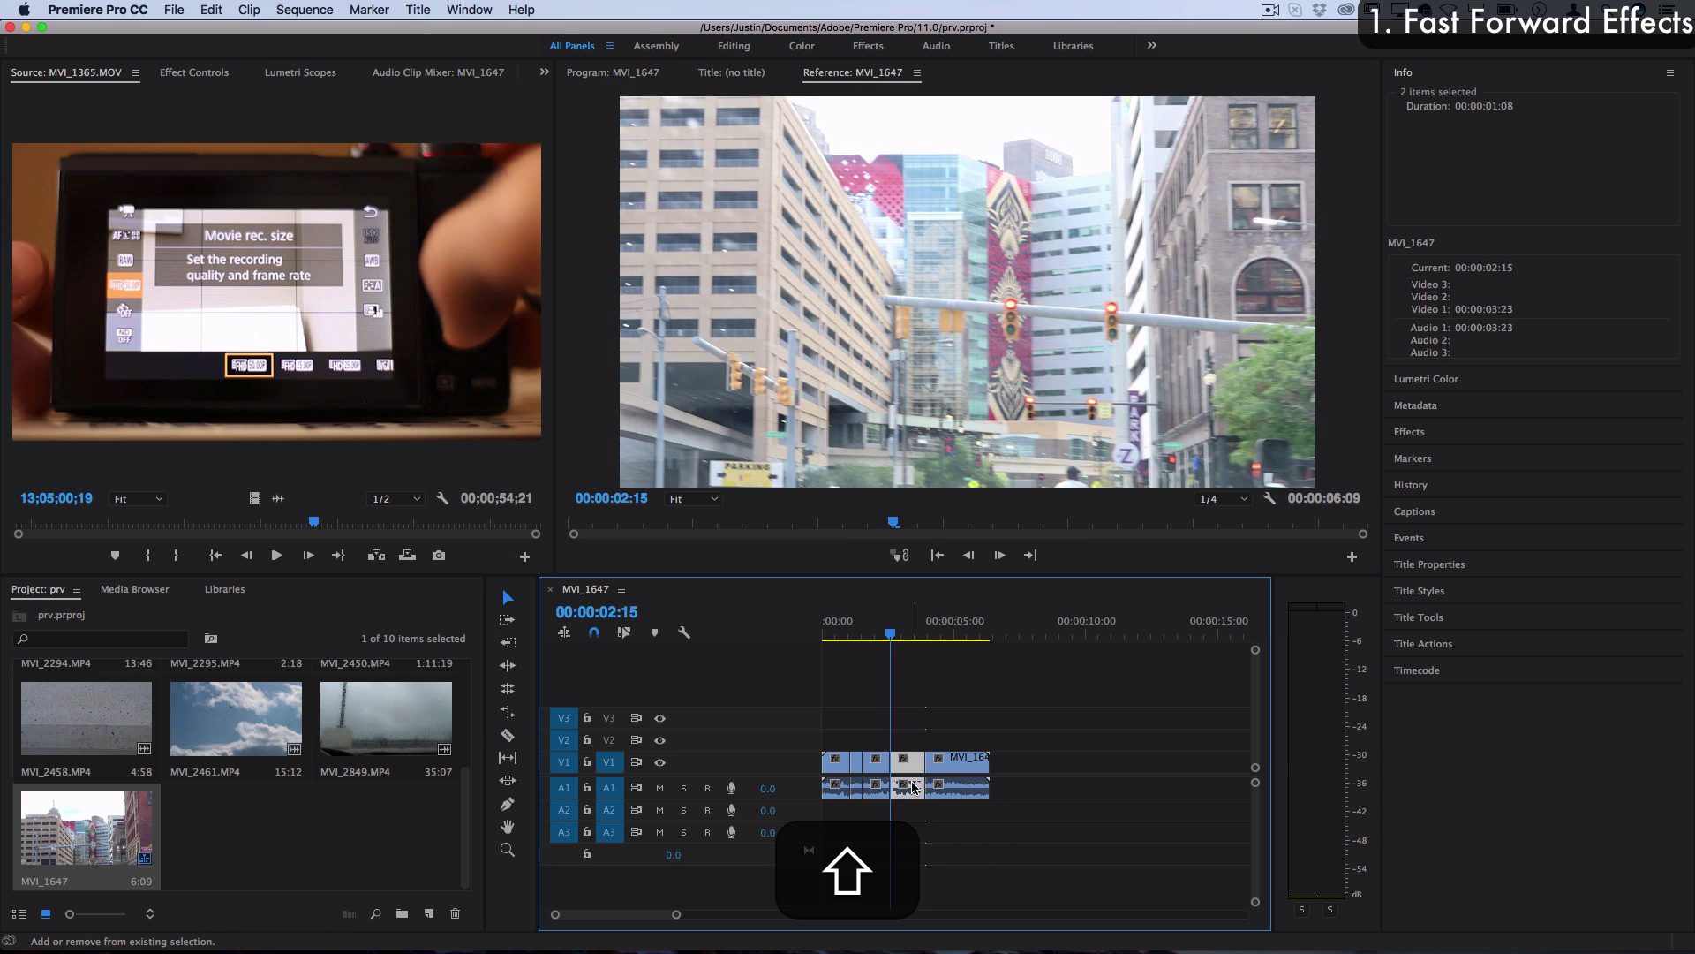
key("shift+r")
mouse_move(924, 762)
left_mouse_down()
mouse_move(902, 764)
mouse_move(936, 773)
left_mouse_up()
key("v")
left_click(959, 766)
Play back the sped-up edit, now running 00:00:05:13, from the start and from one second
left_click(835, 635)
key("space")
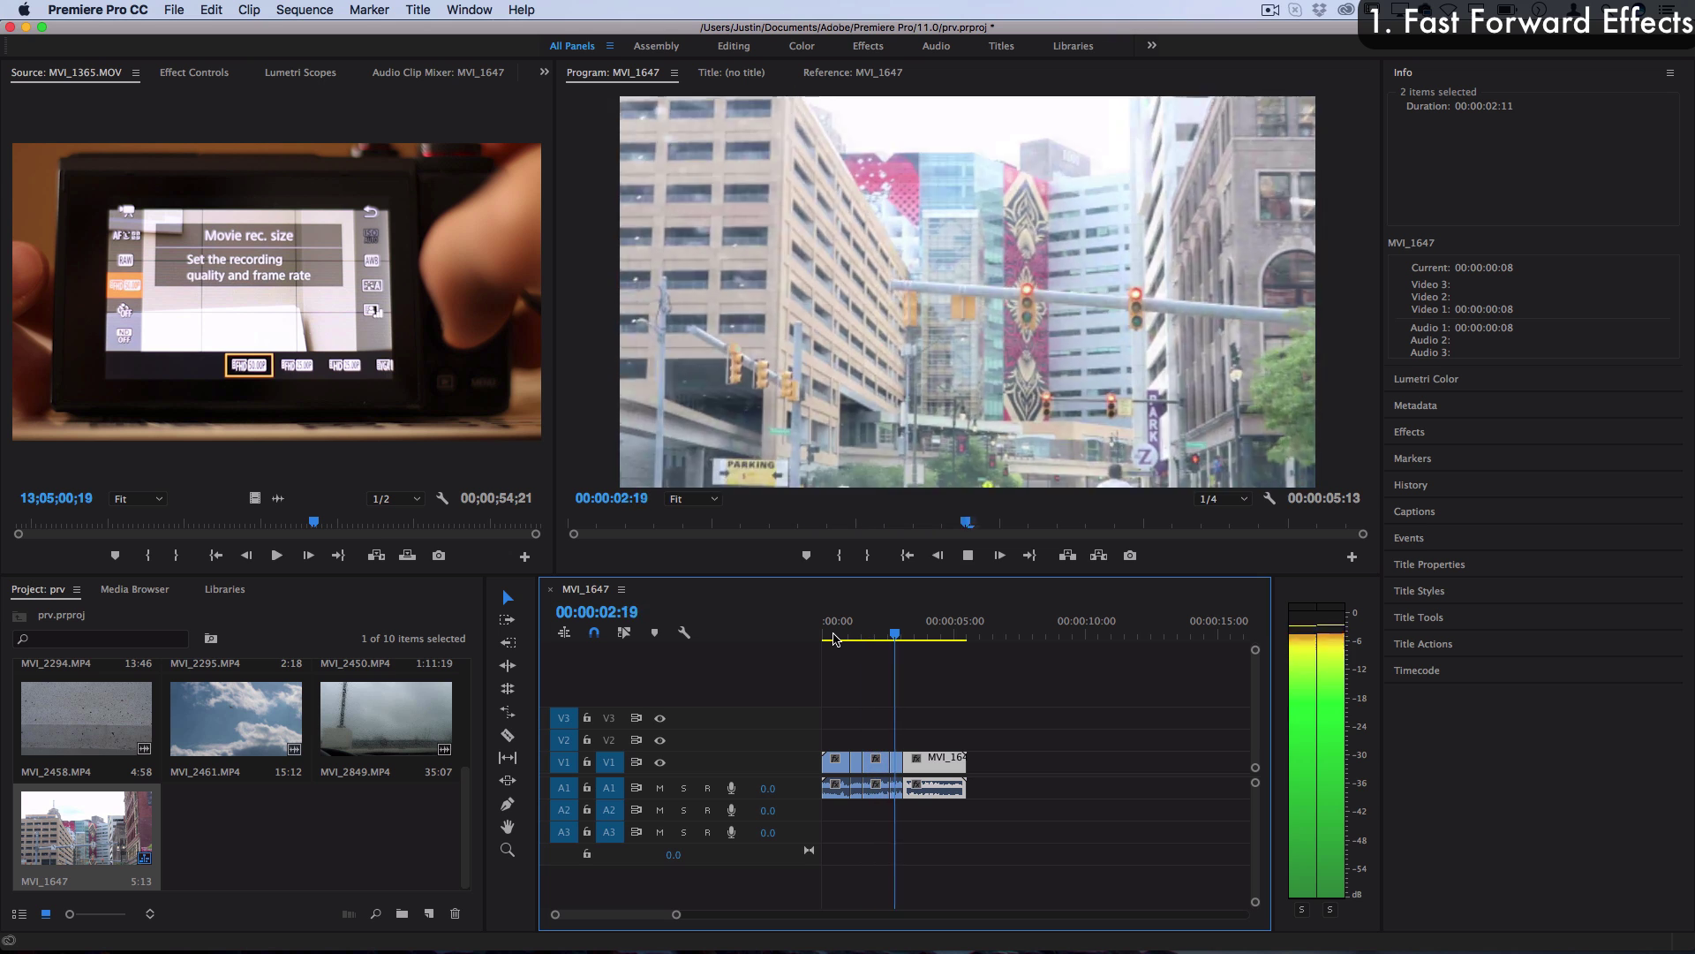
key("space")
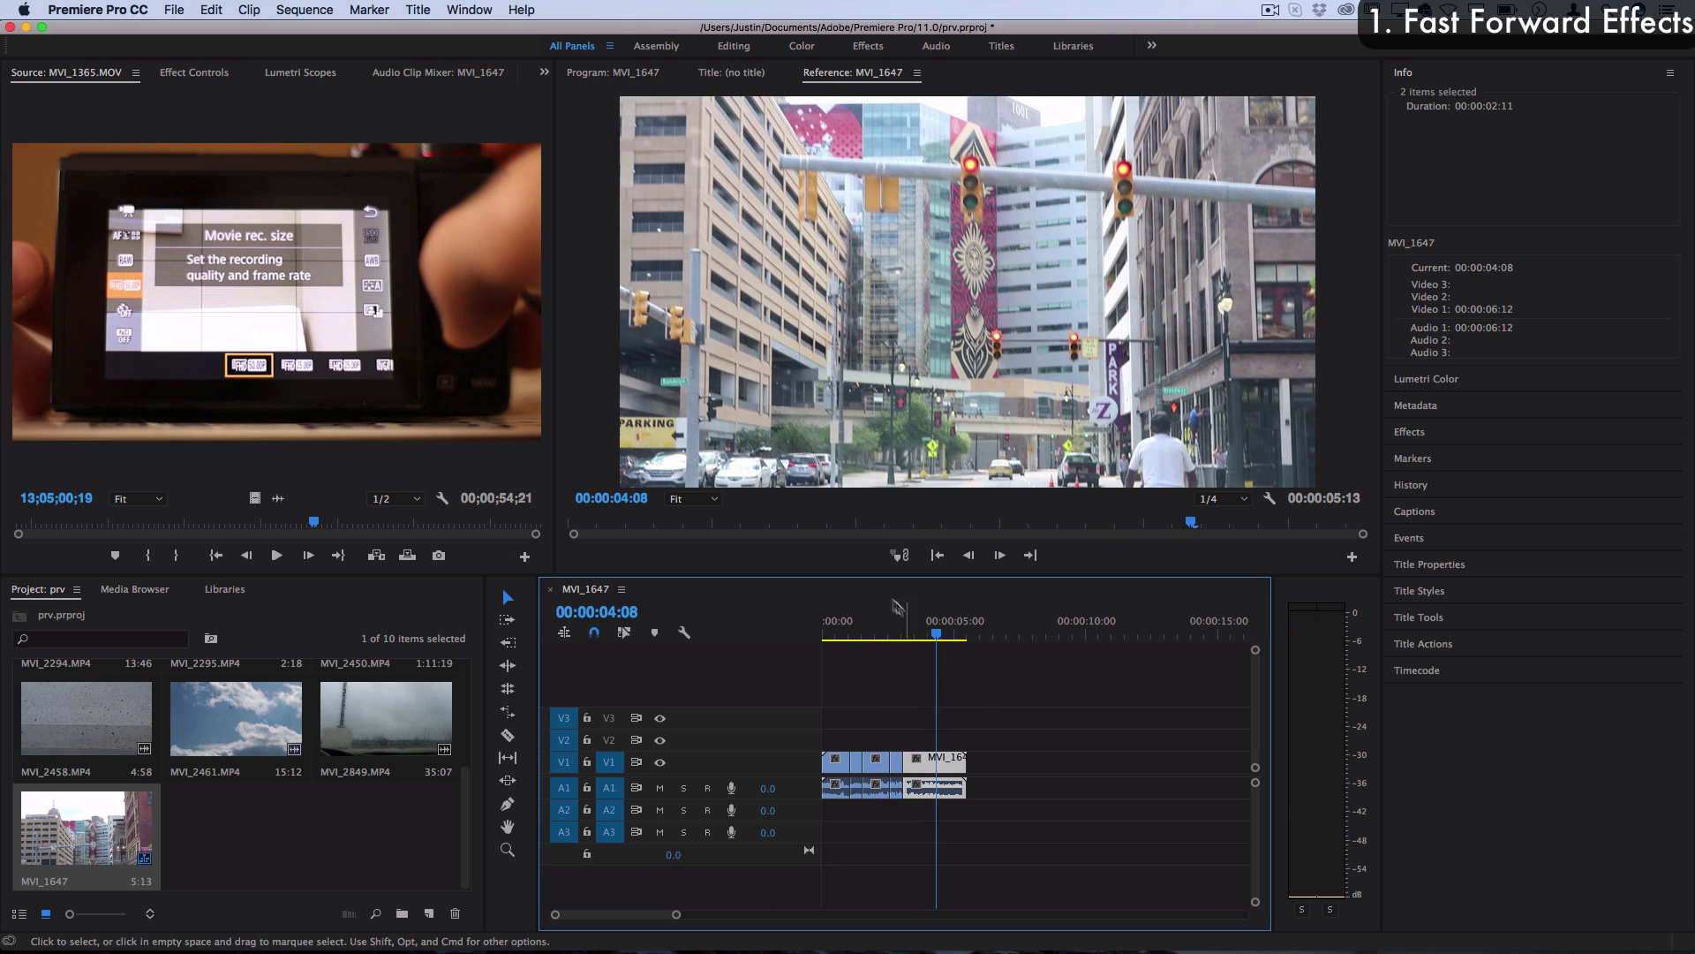
left_click(856, 629)
key("space")
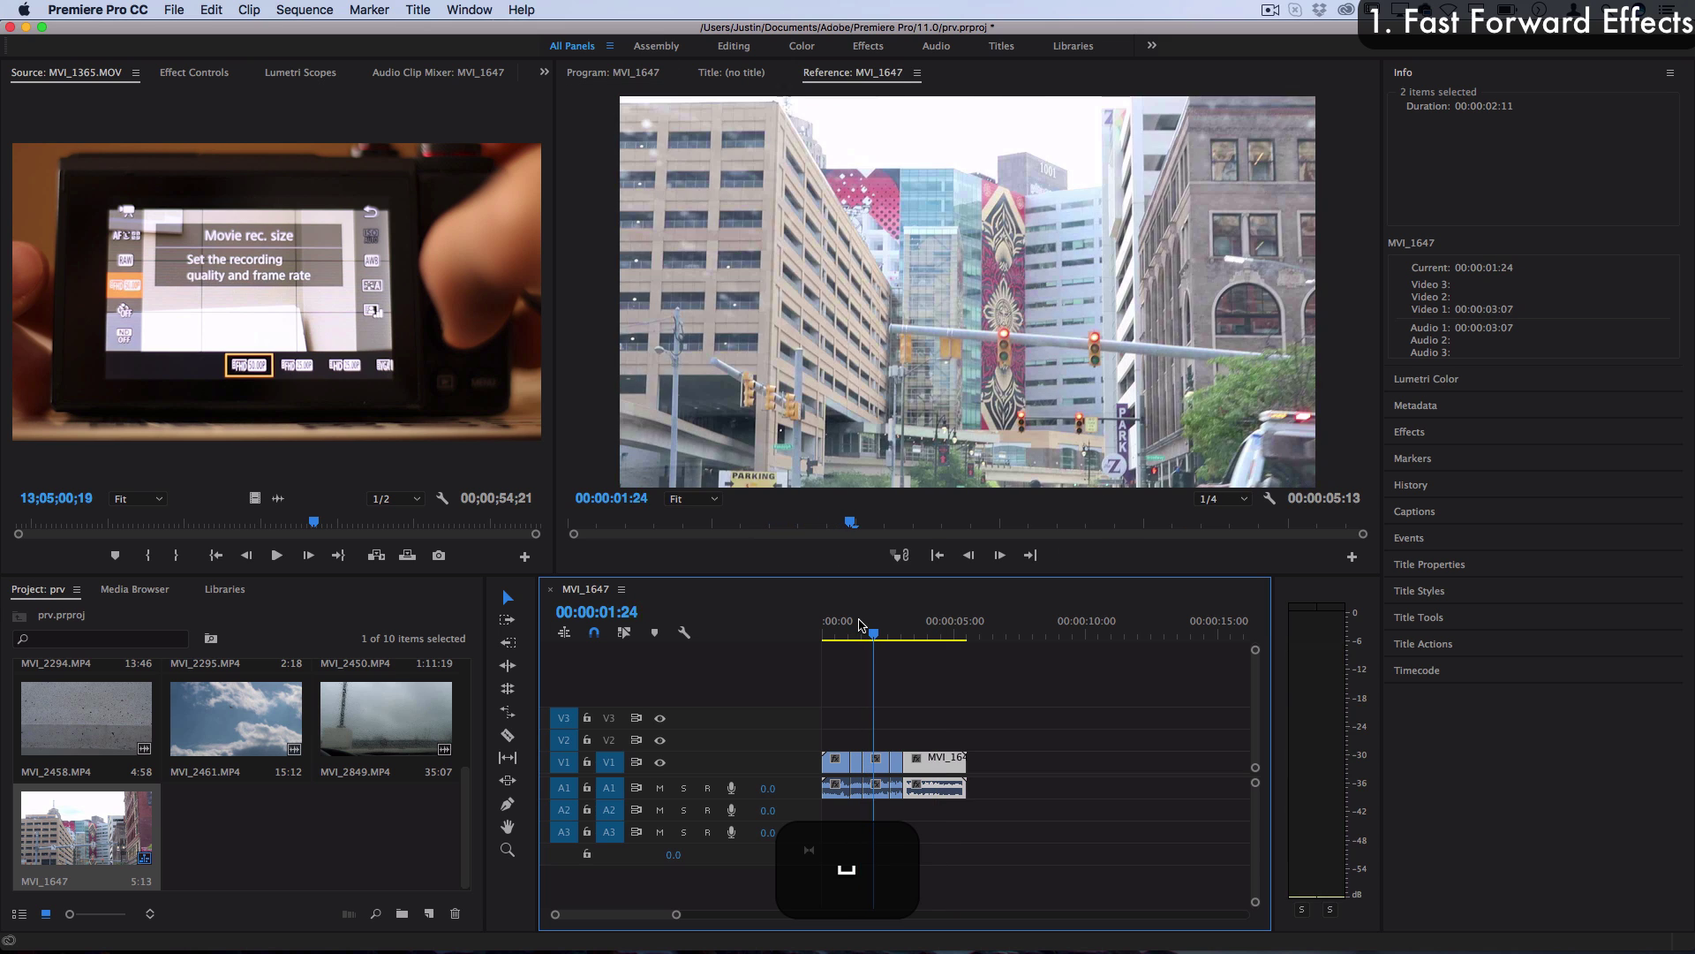
key("shift+1")
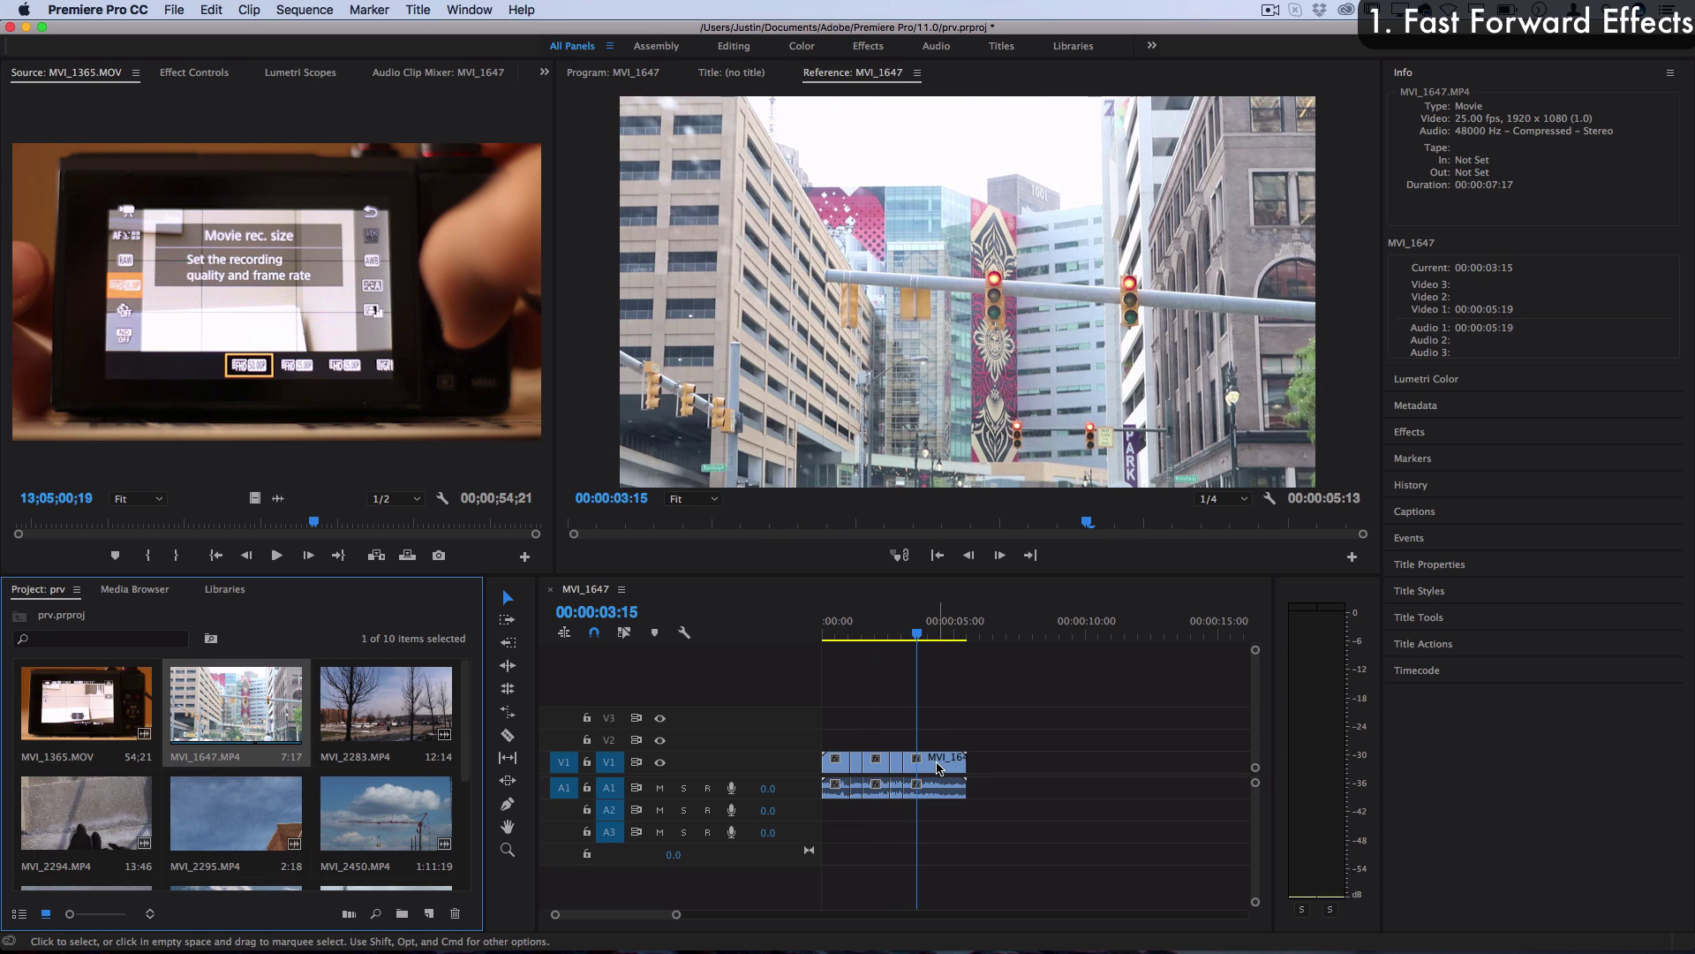
Set the final MVI_1647 piece to 500% speed via Speed/Duration, shortening it to 12 frames
right_click(939, 769)
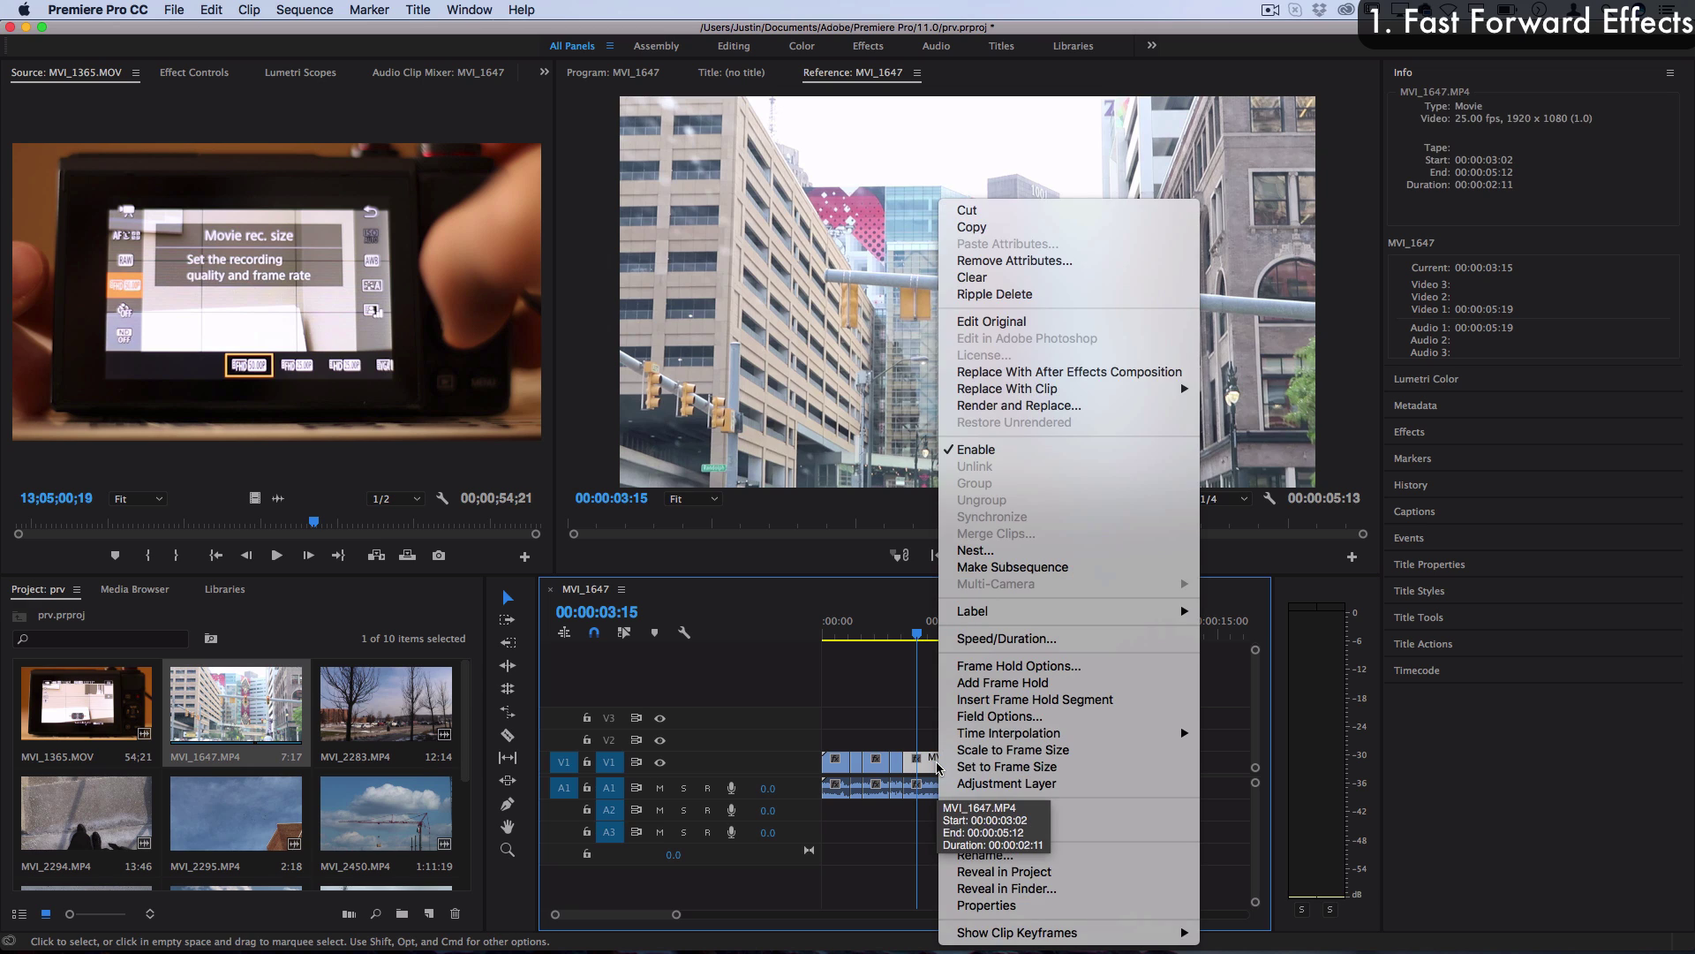
left_click(1009, 638)
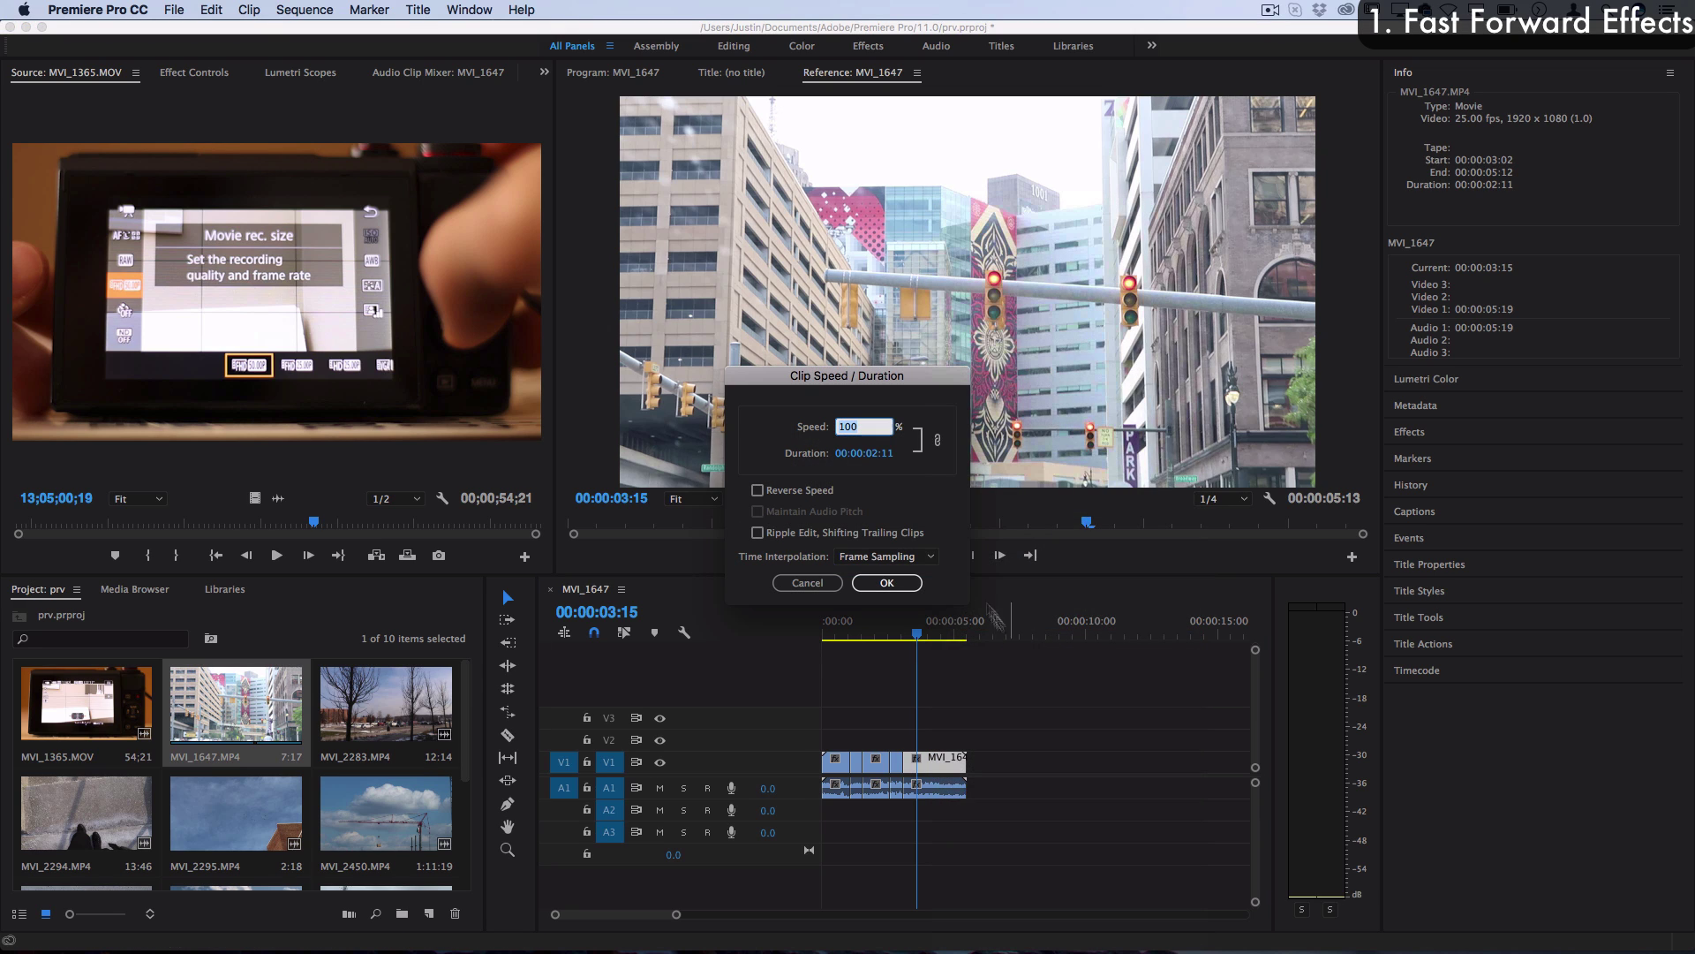
left_click(873, 428)
left_click_drag(887, 428, 779, 429)
type("50")
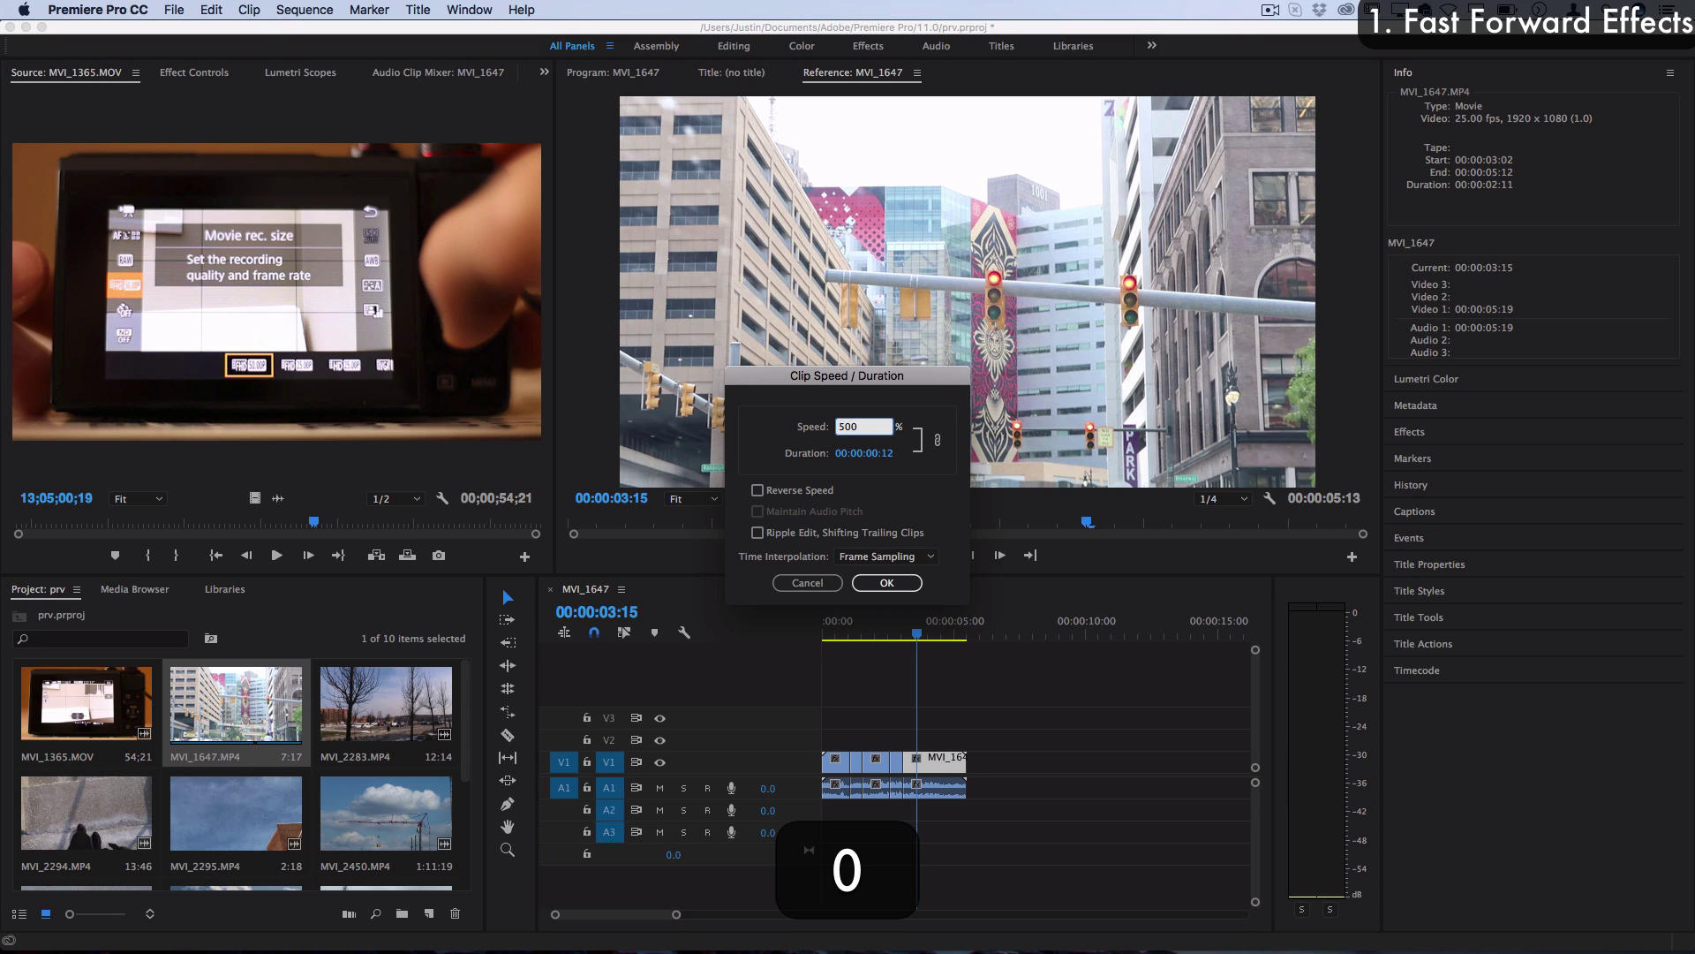
key("Return")
key("r")
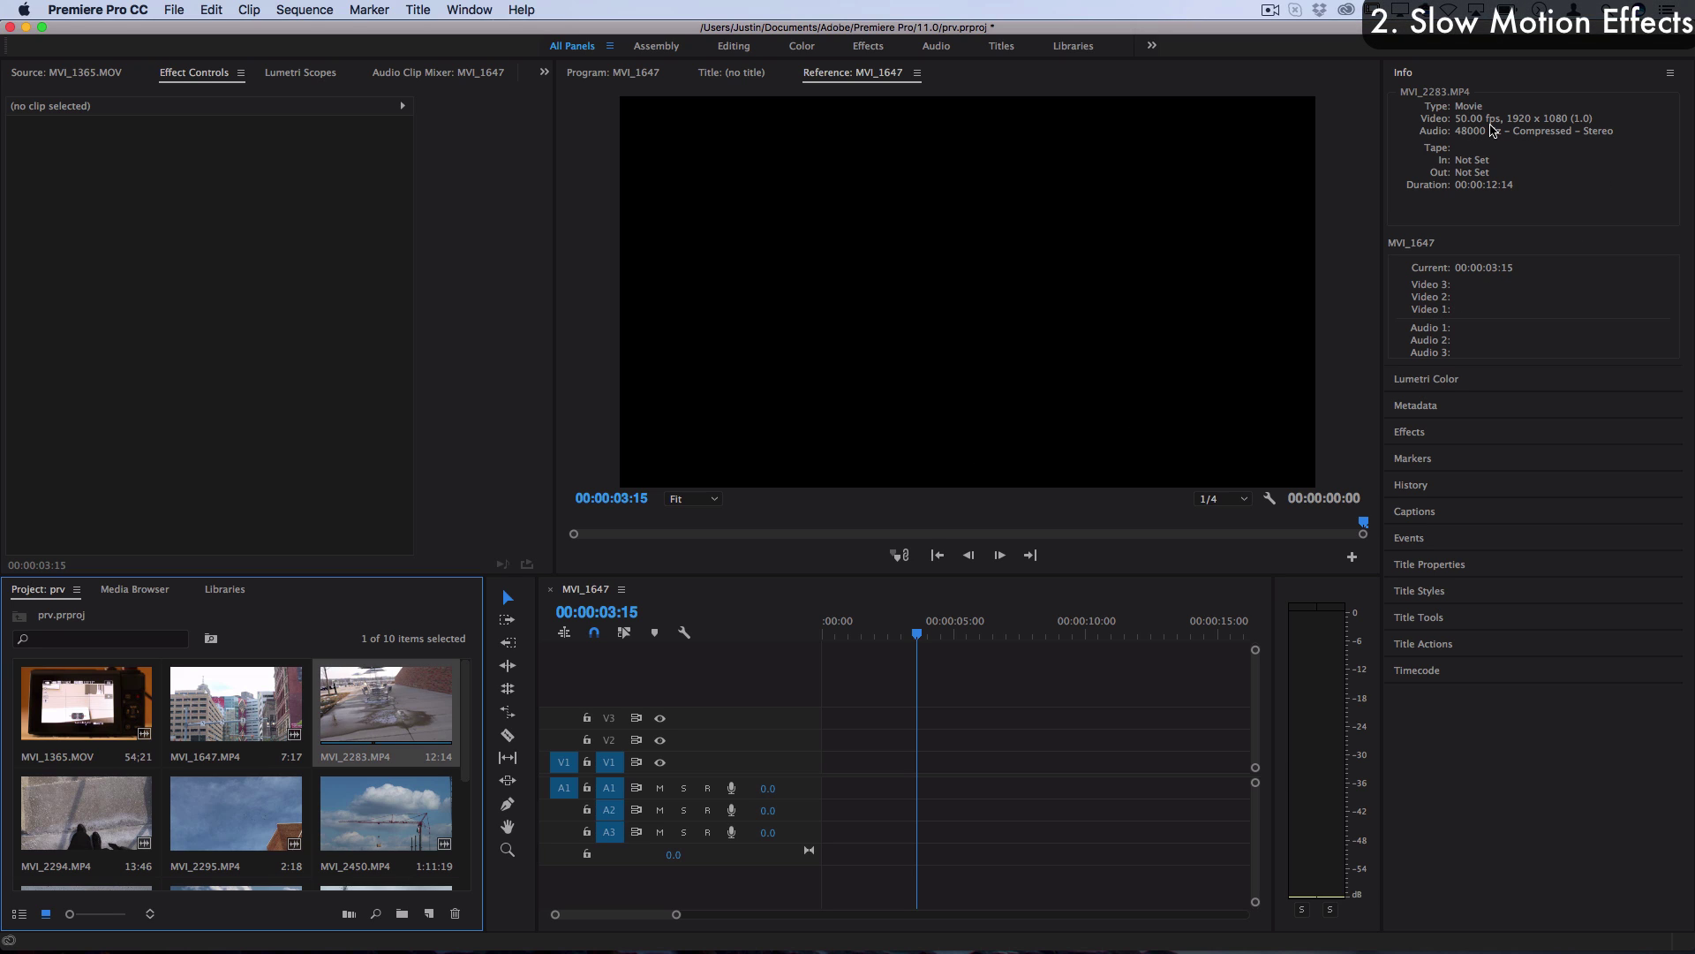
Add MVI_2283.MP4 keeping existing sequence settings, then review New Sequence timebase options and cancel
left_click_drag(386, 706, 777, 765)
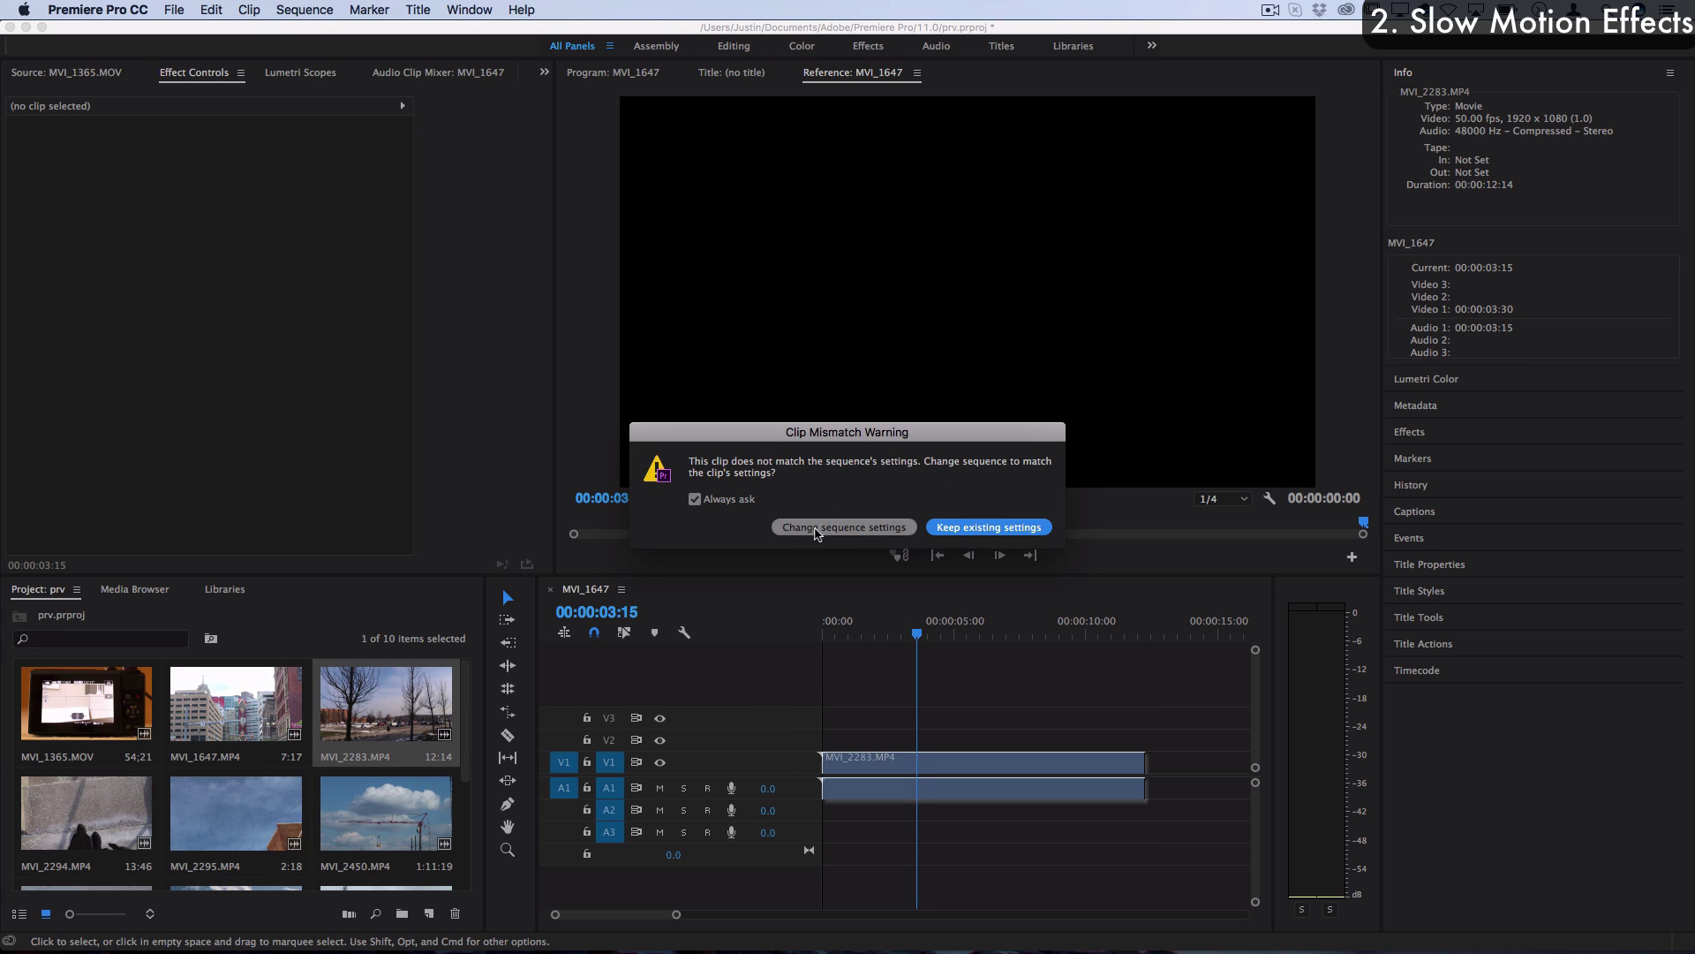
left_click(961, 528)
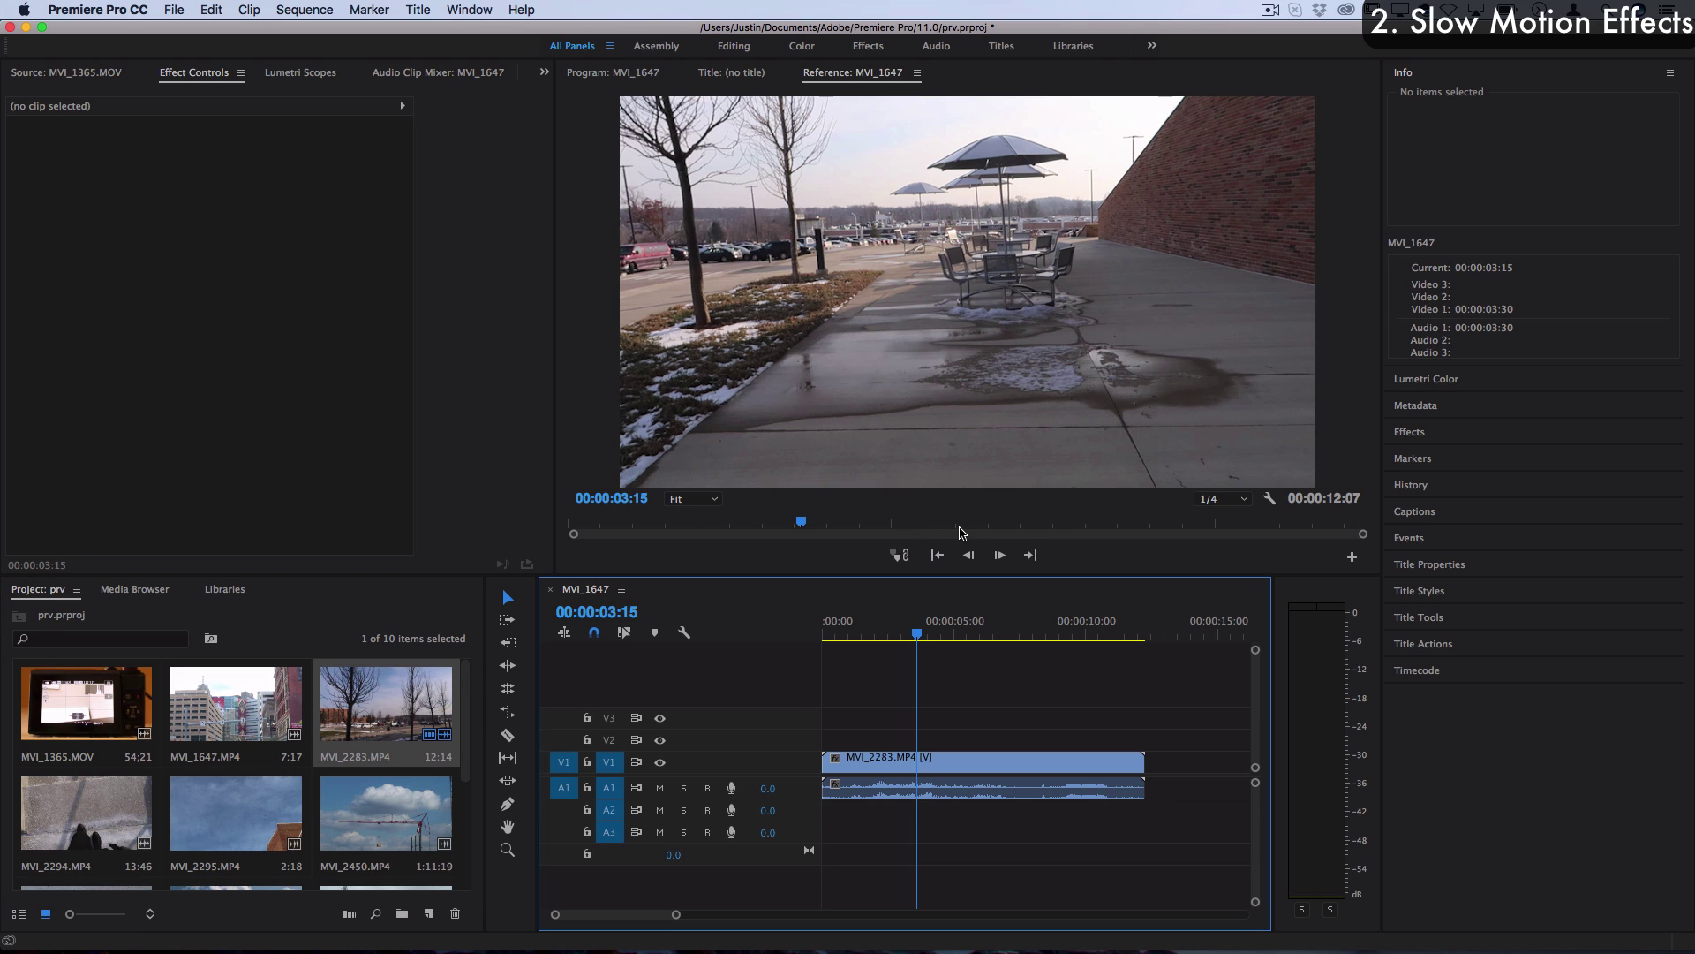
left_click(174, 10)
mouse_move(181, 32)
left_click(441, 71)
left_click(675, 181)
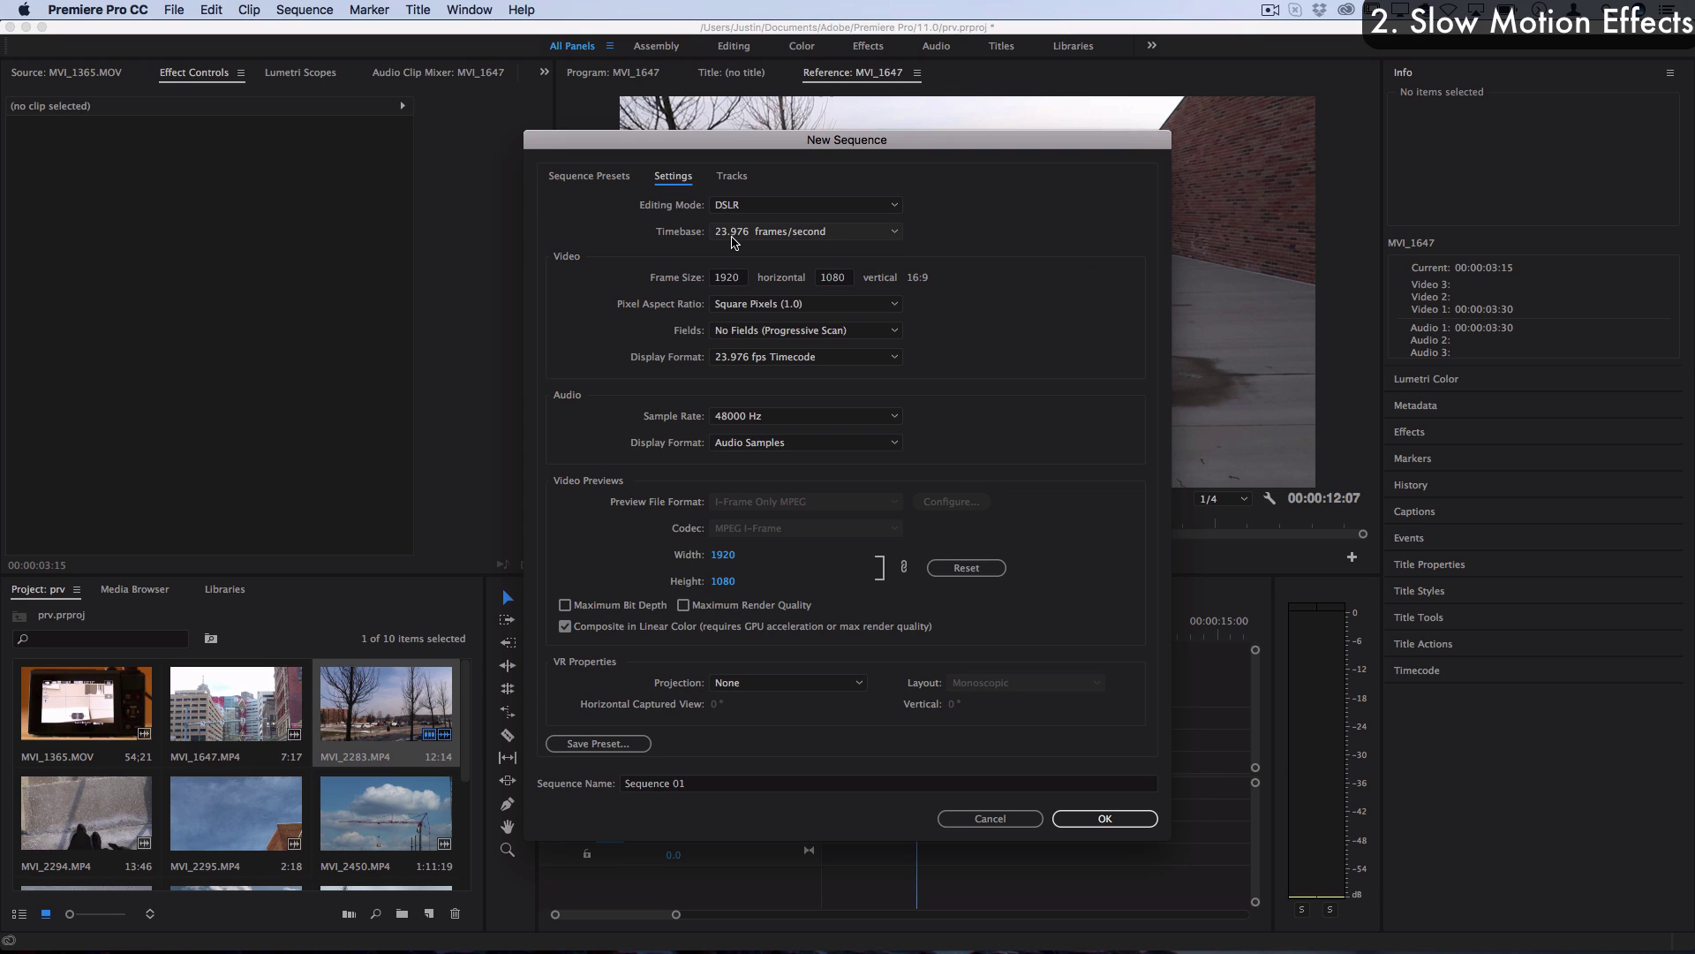
left_click(843, 236)
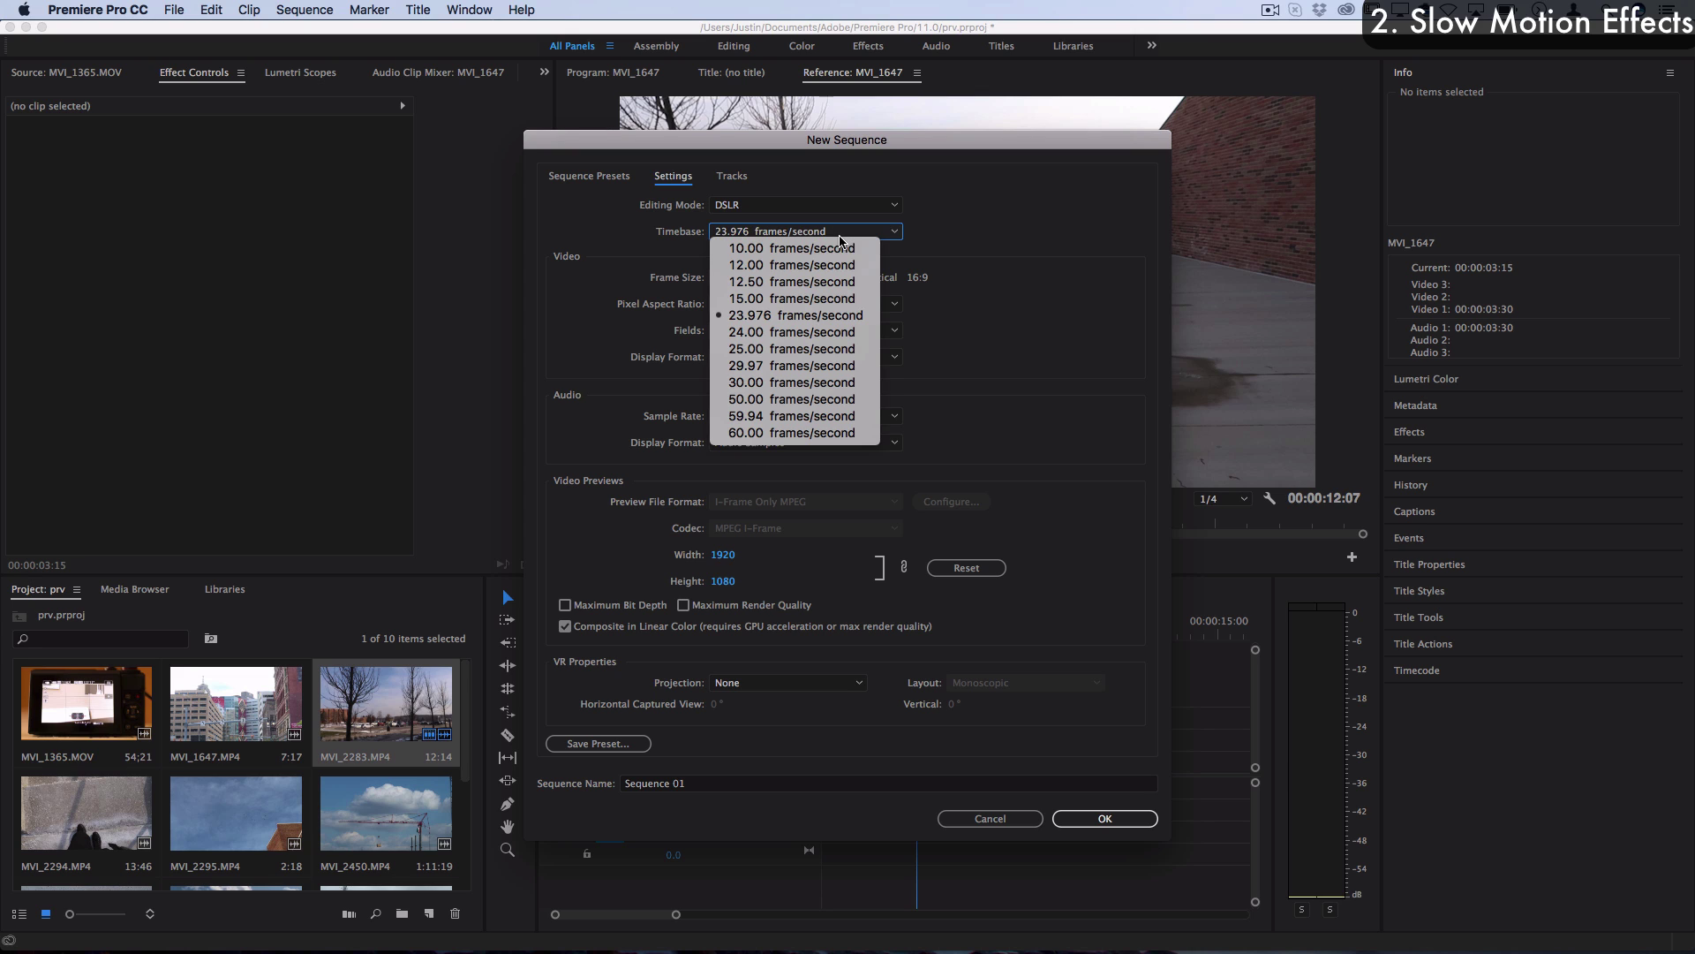
left_click(1003, 227)
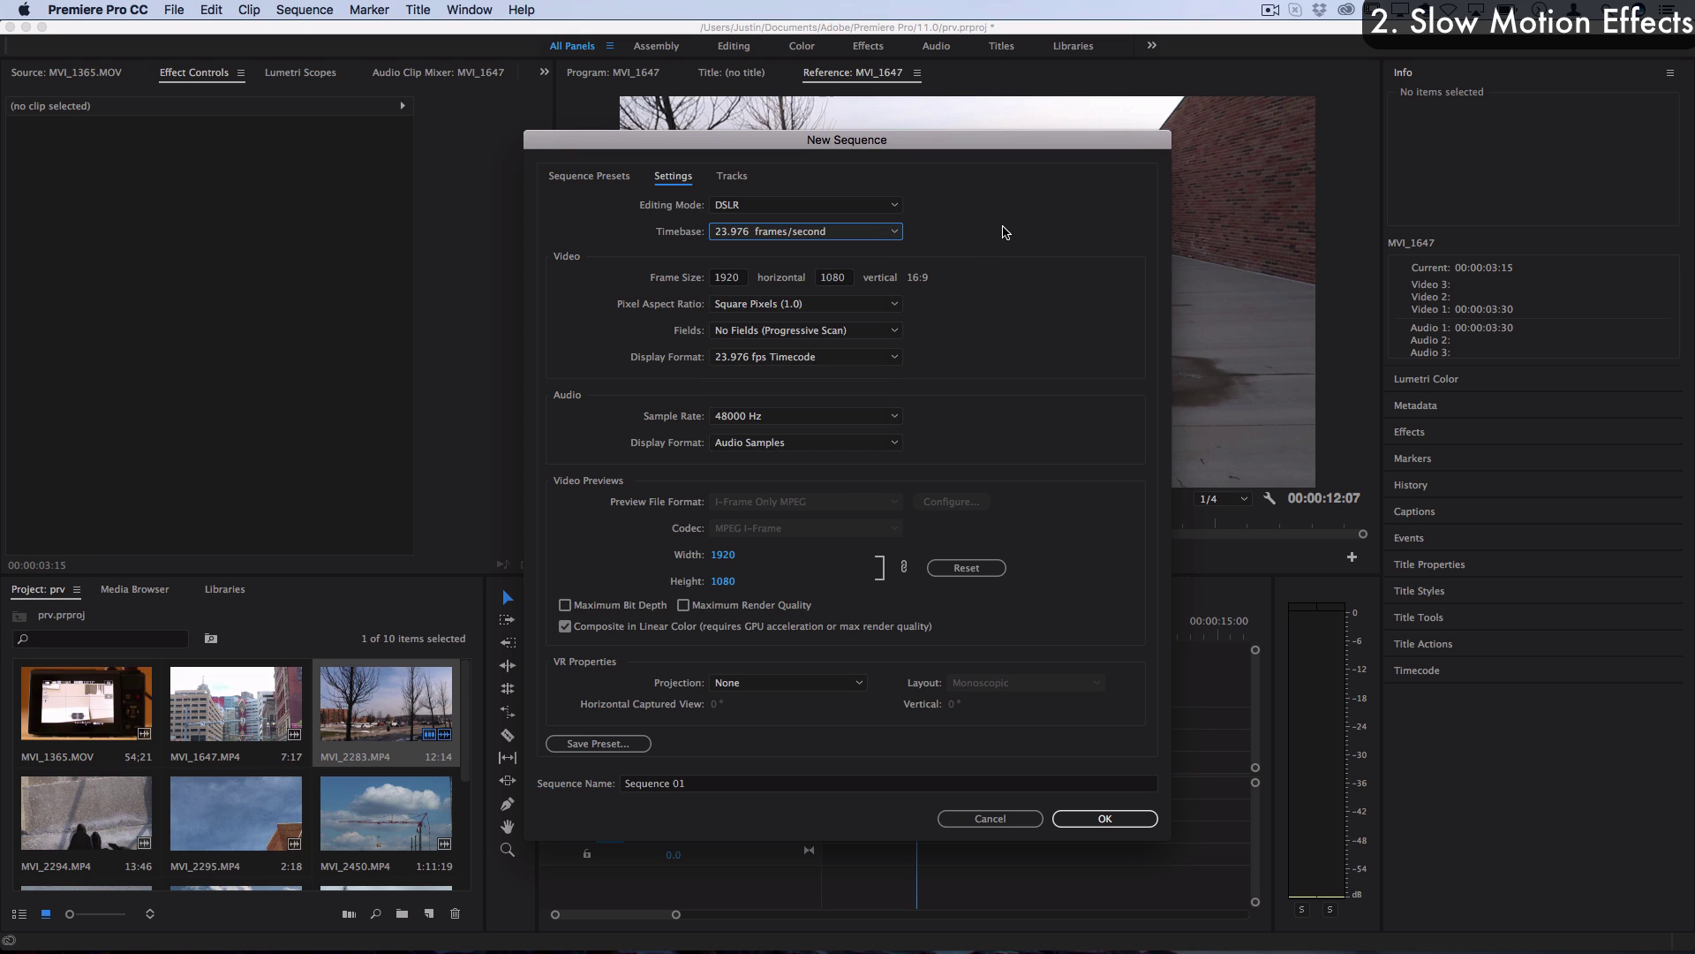
left_click(990, 818)
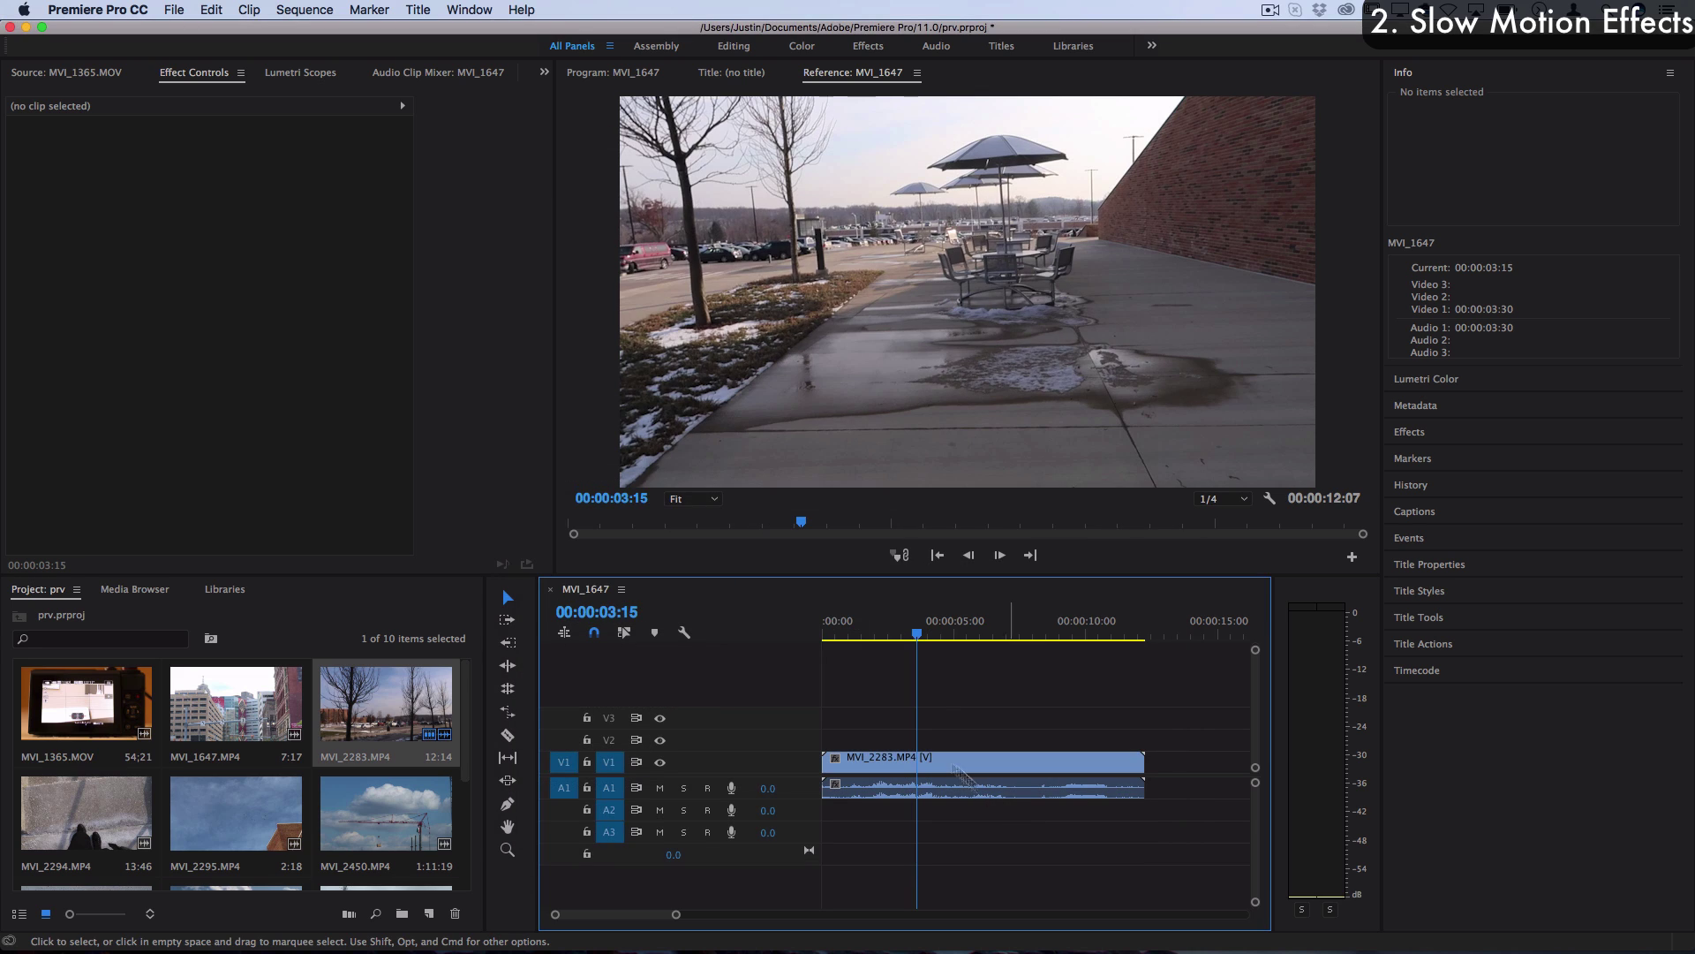
Close the old sequence, build a fresh one from MVI_1647, then delete that clip from it
left_click(552, 590)
left_click_drag(232, 694, 680, 722)
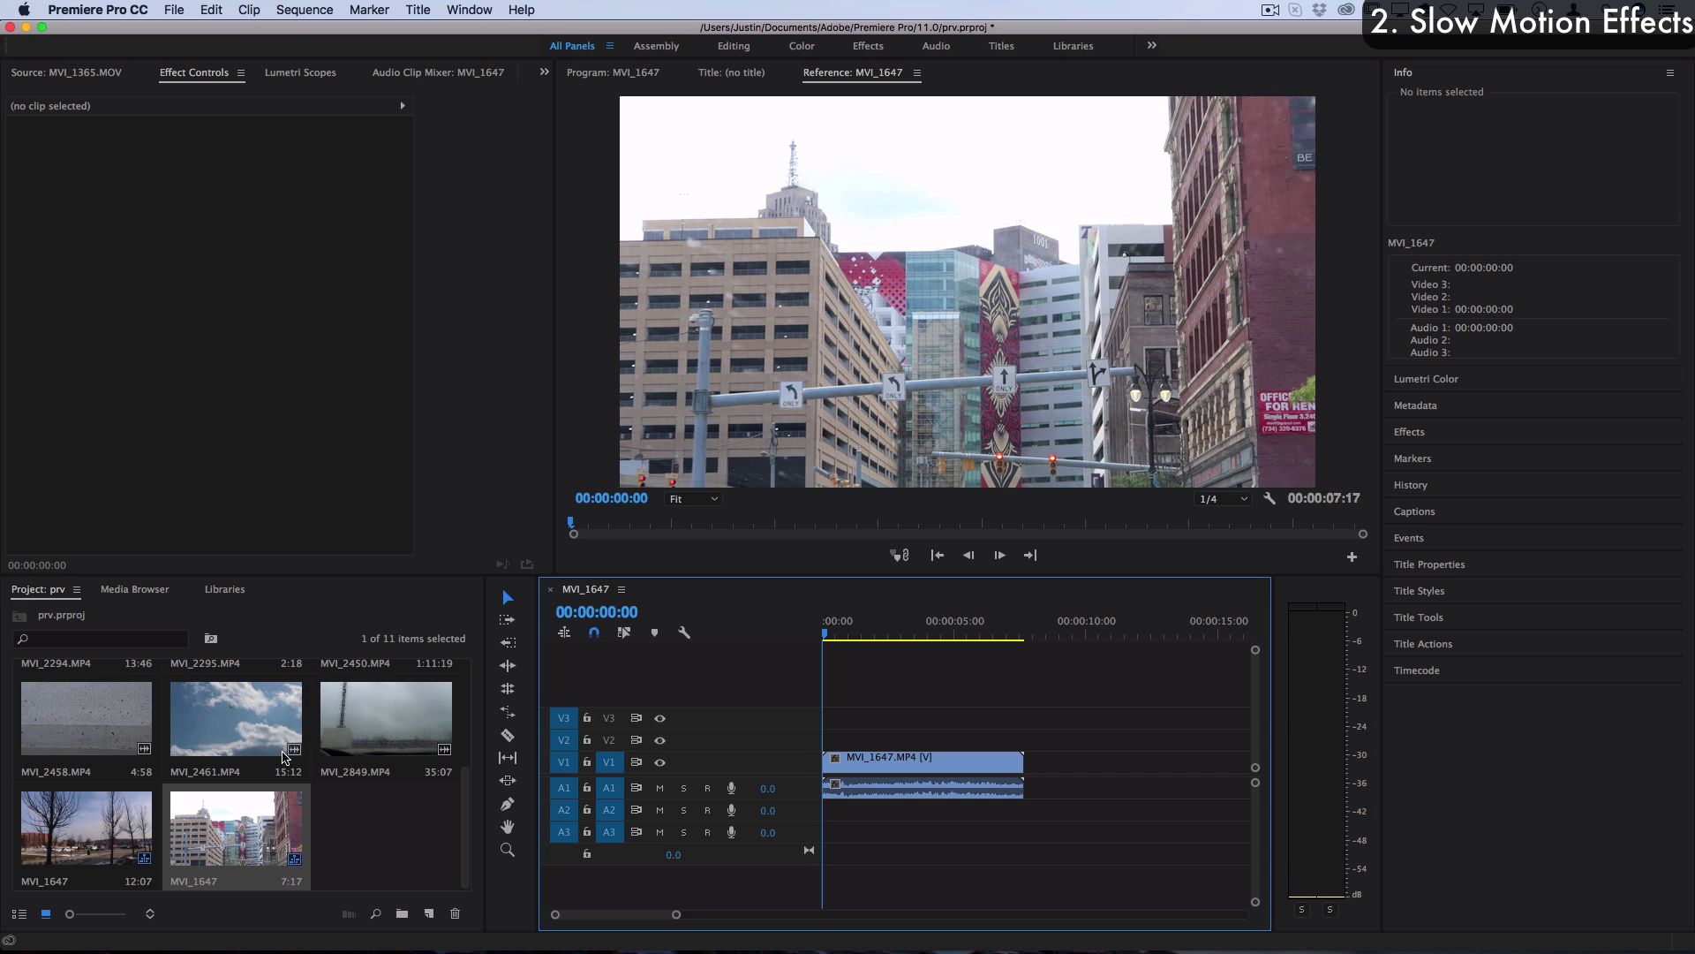
scroll(286, 758, "up", 3)
left_click(244, 700)
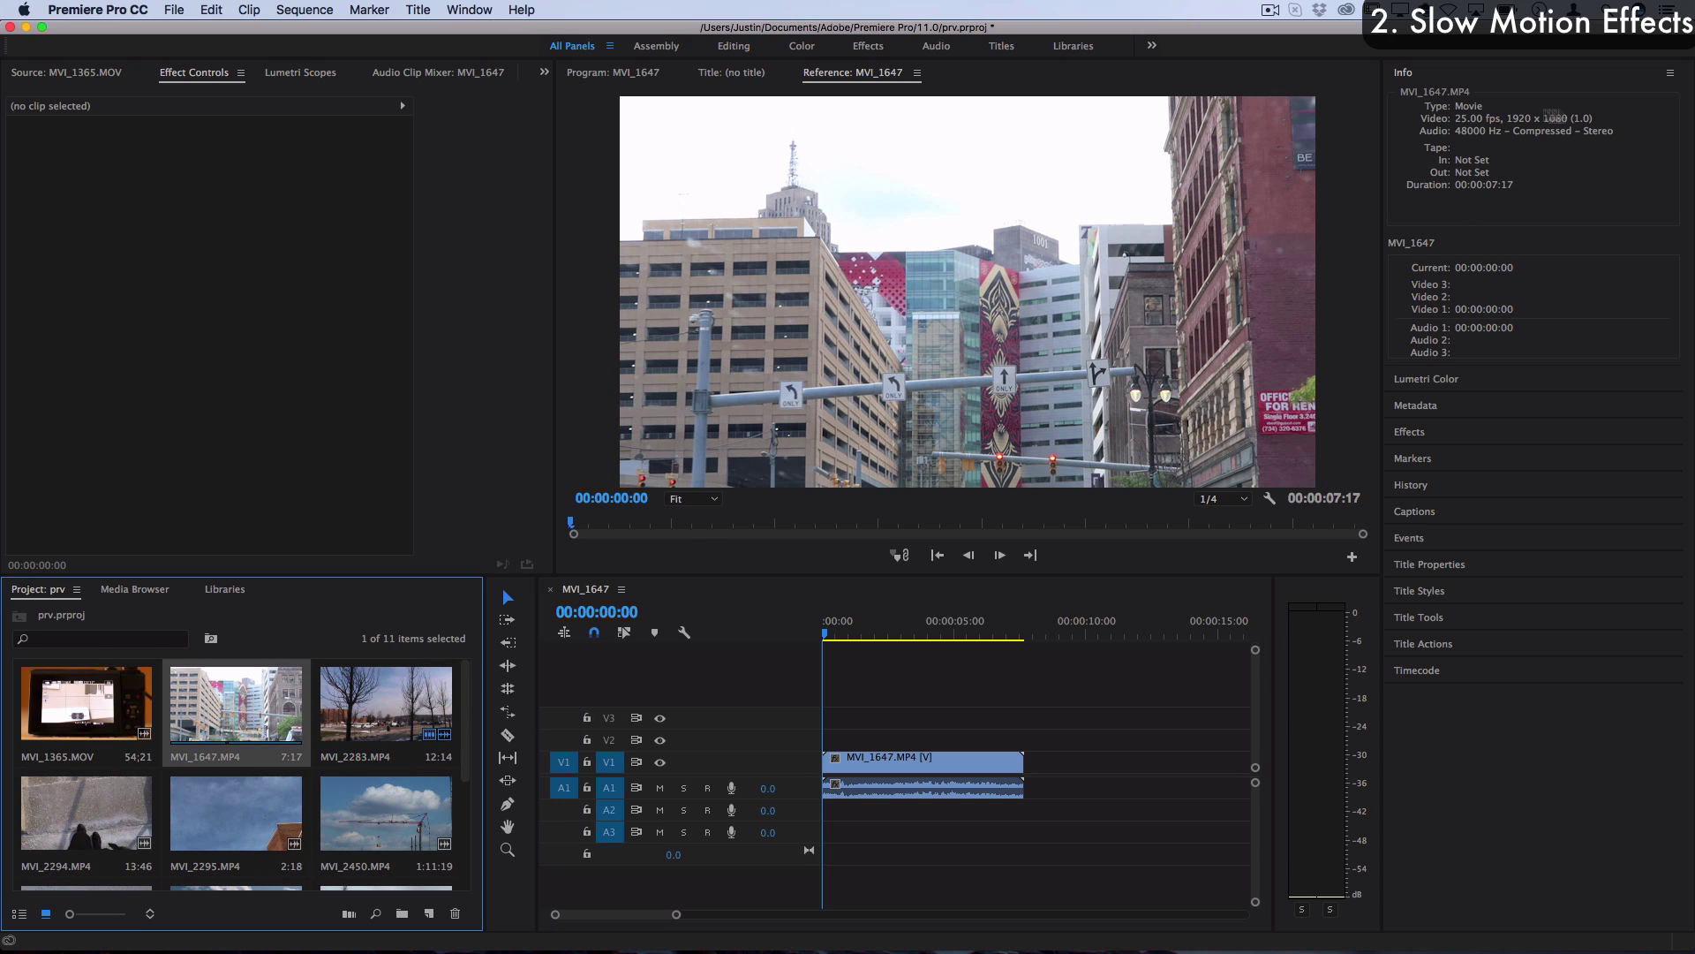
left_click_drag(1022, 689, 840, 760)
key("BackSpace")
Place MVI_2283.MP4 in the sequence, change sequence settings to match the clip, and play it
left_click_drag(397, 727, 784, 767)
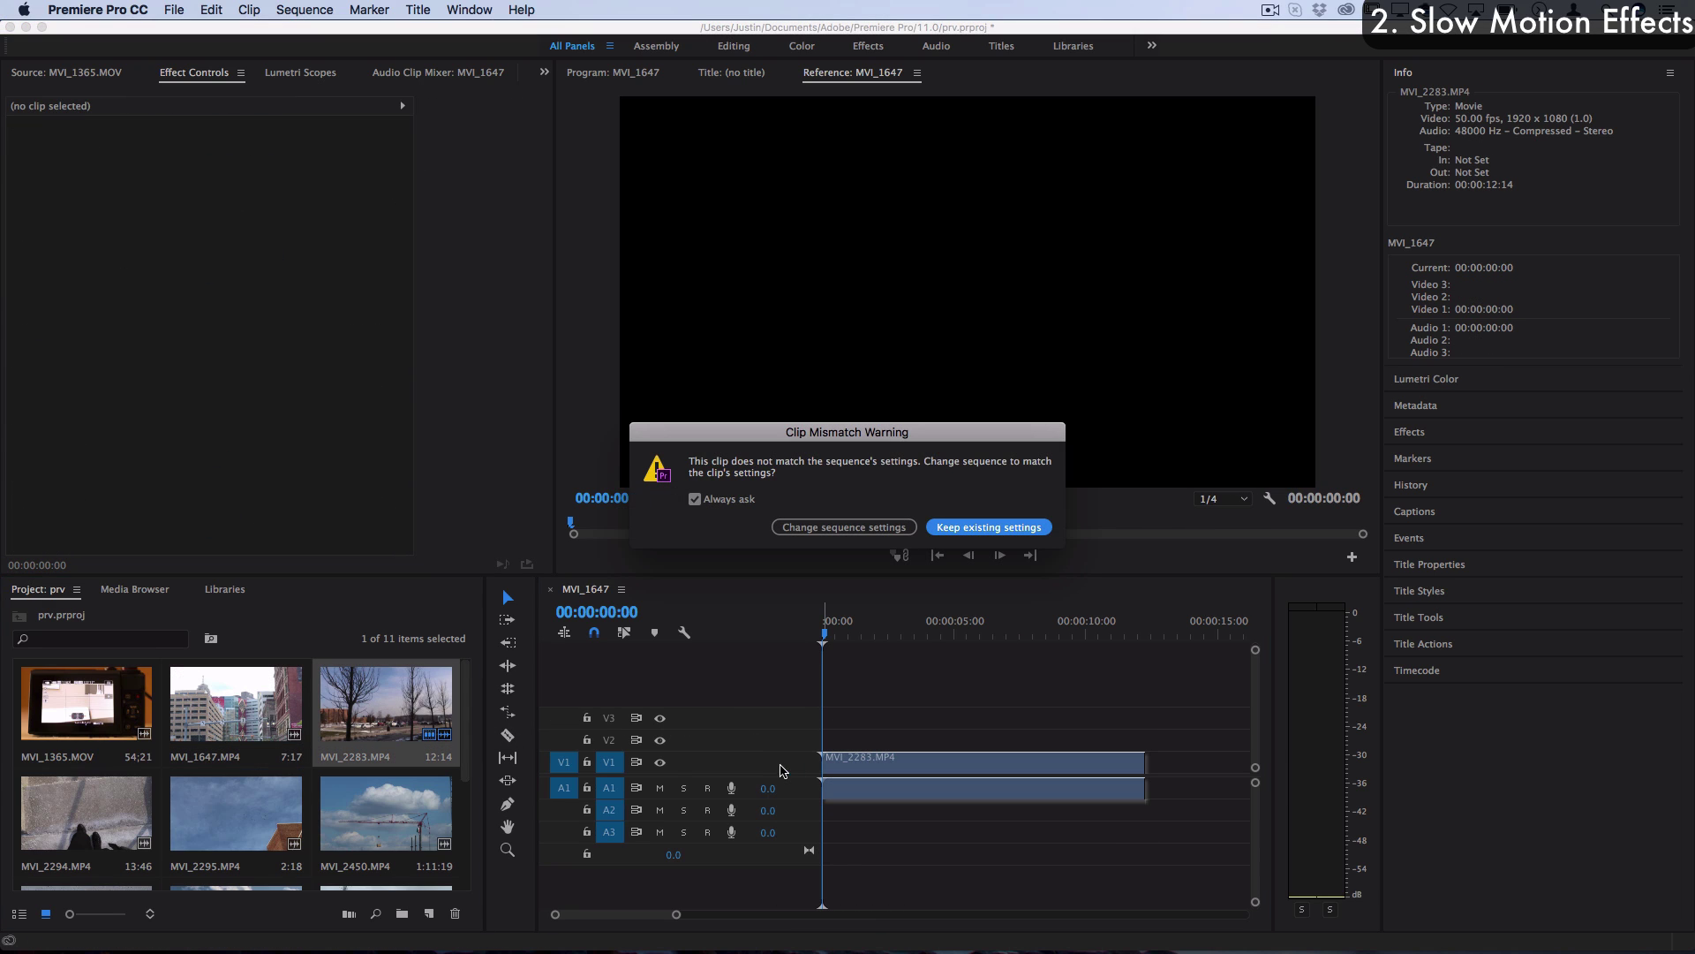
left_click(887, 528)
key("space")
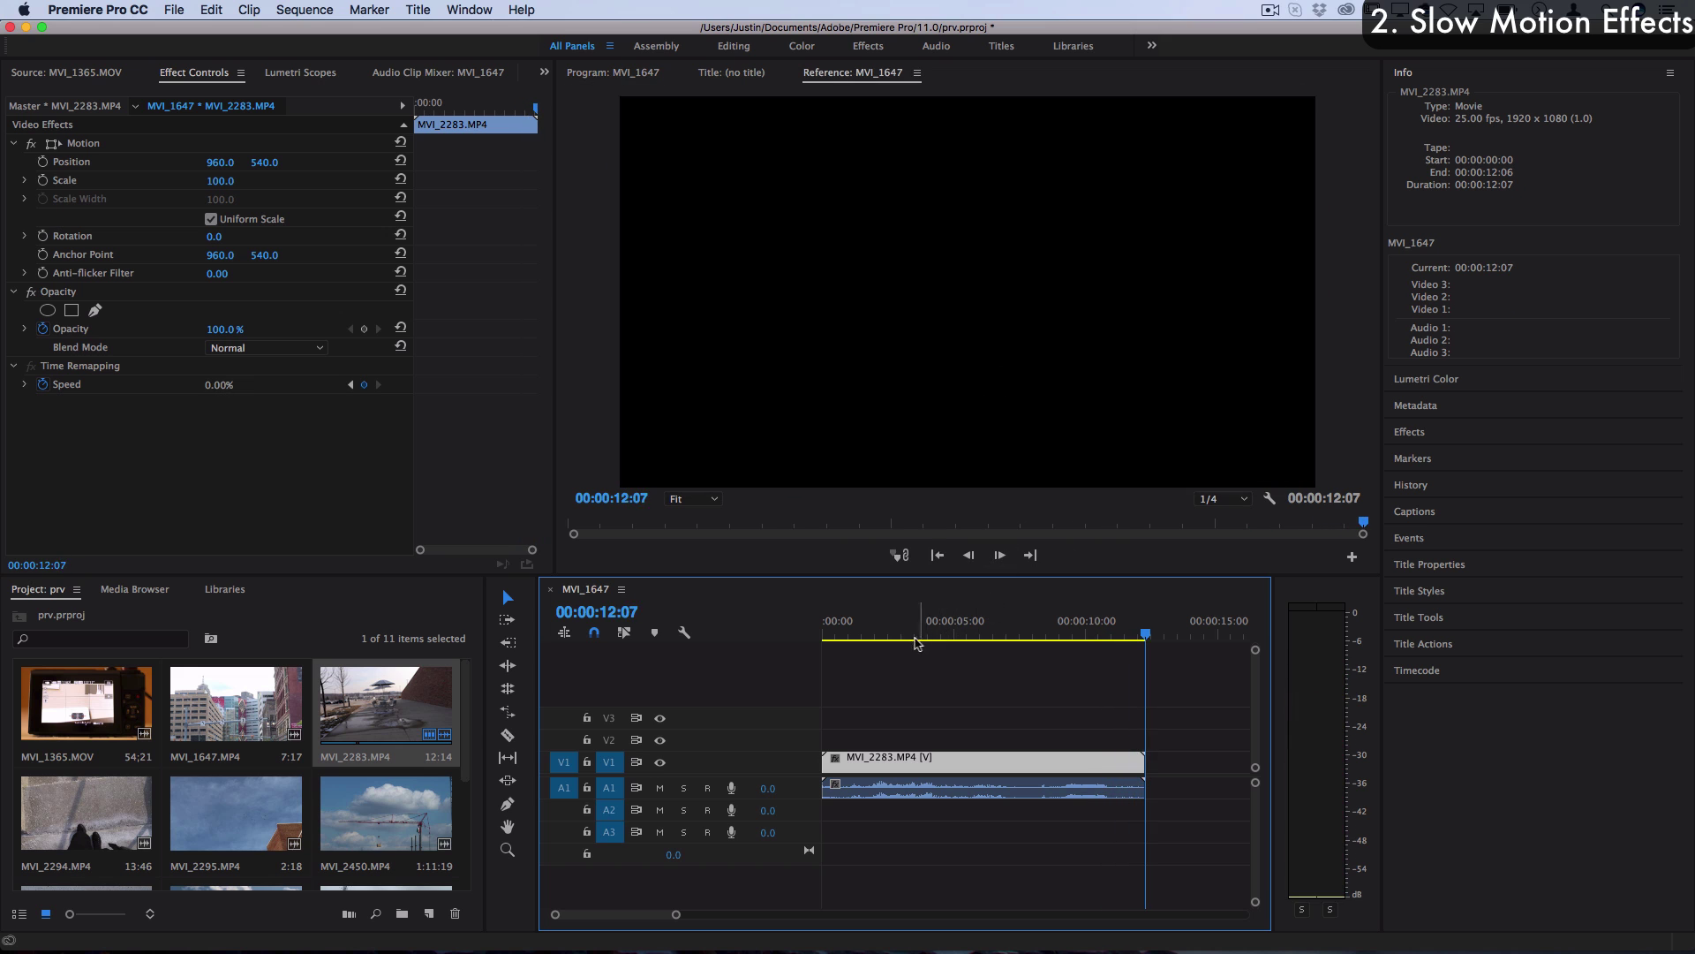
left_click(912, 642)
key("space")
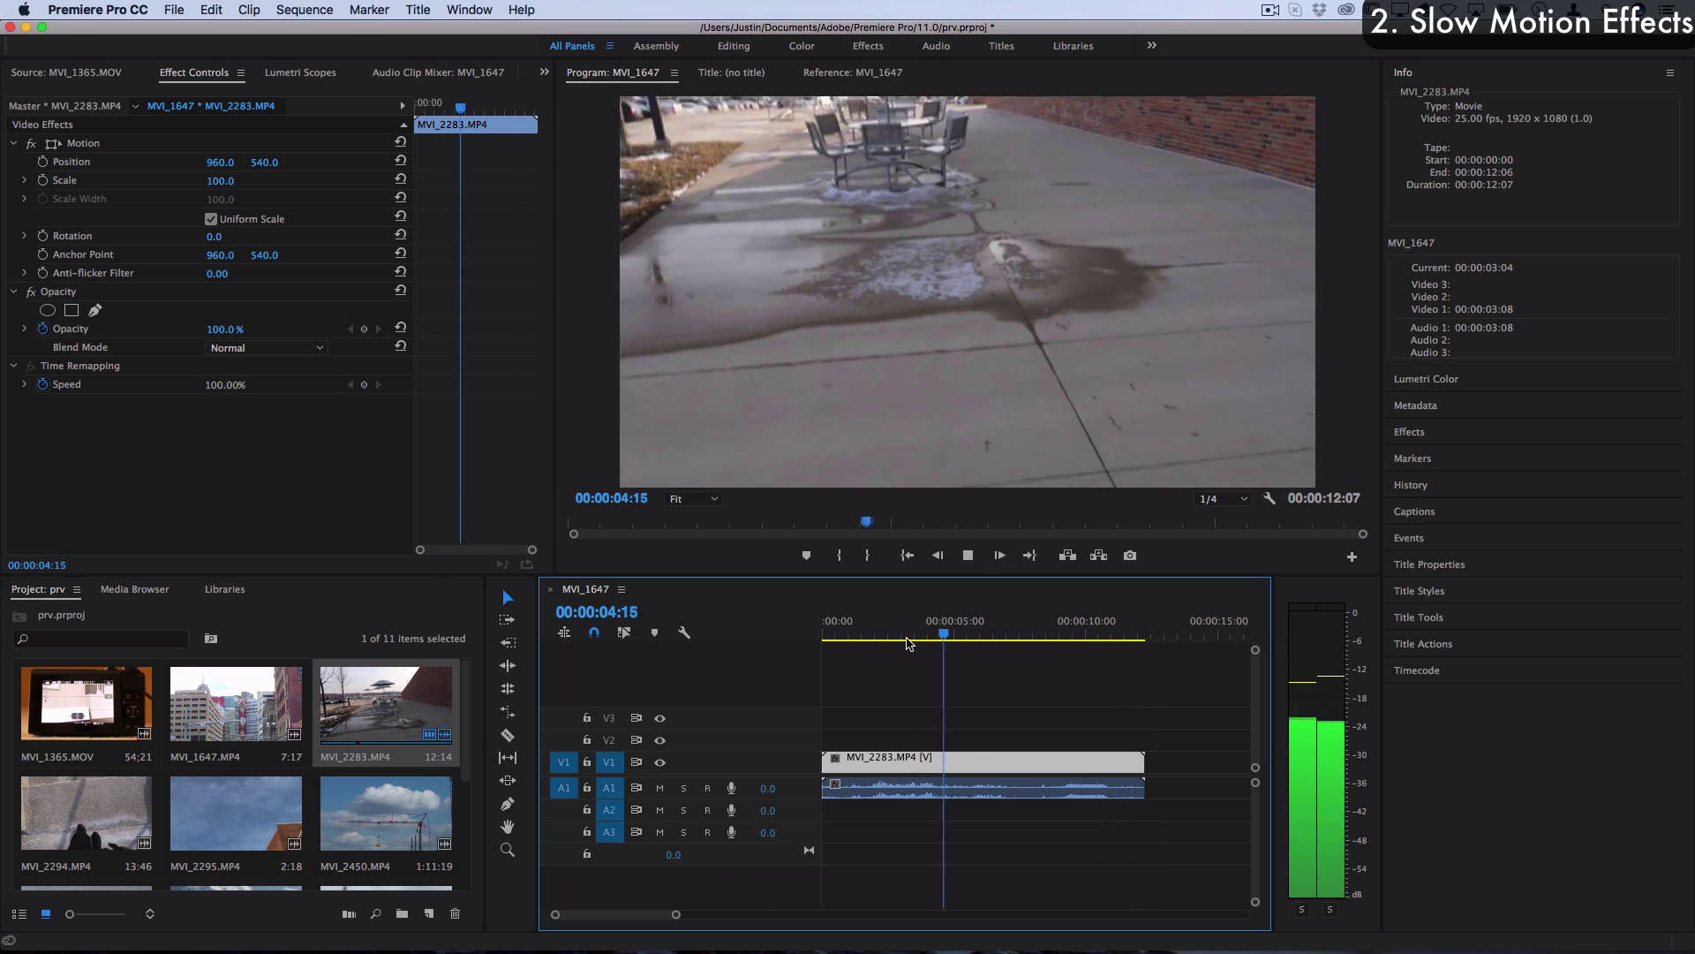
key("space")
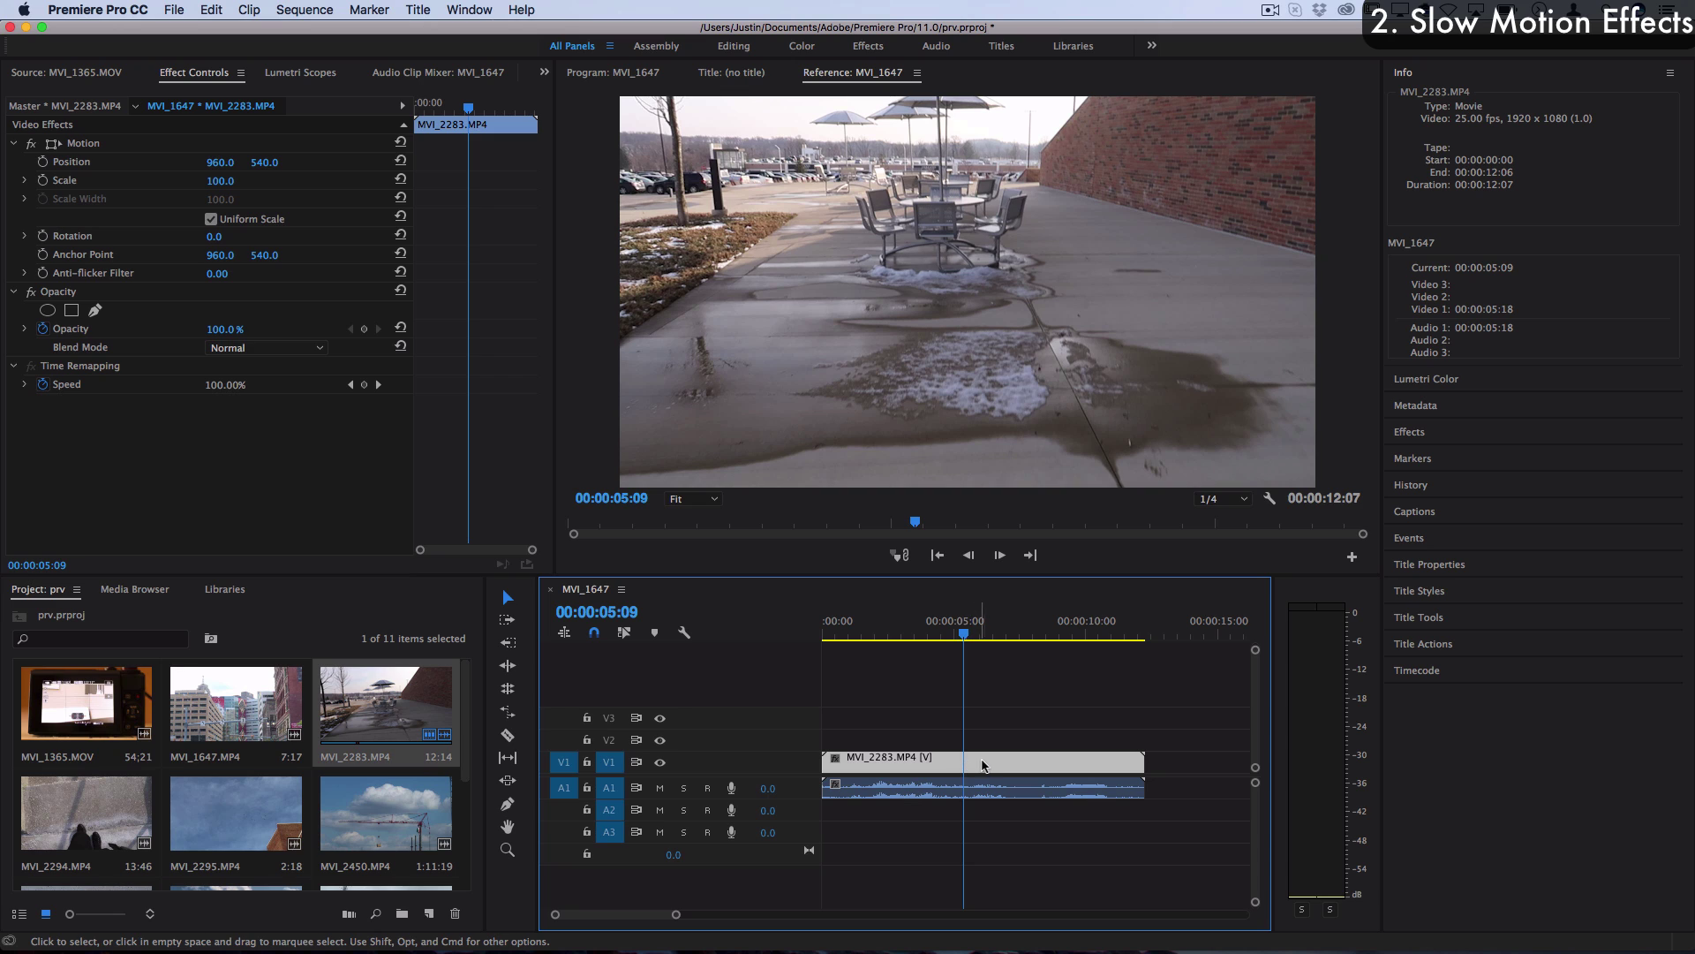
key("r")
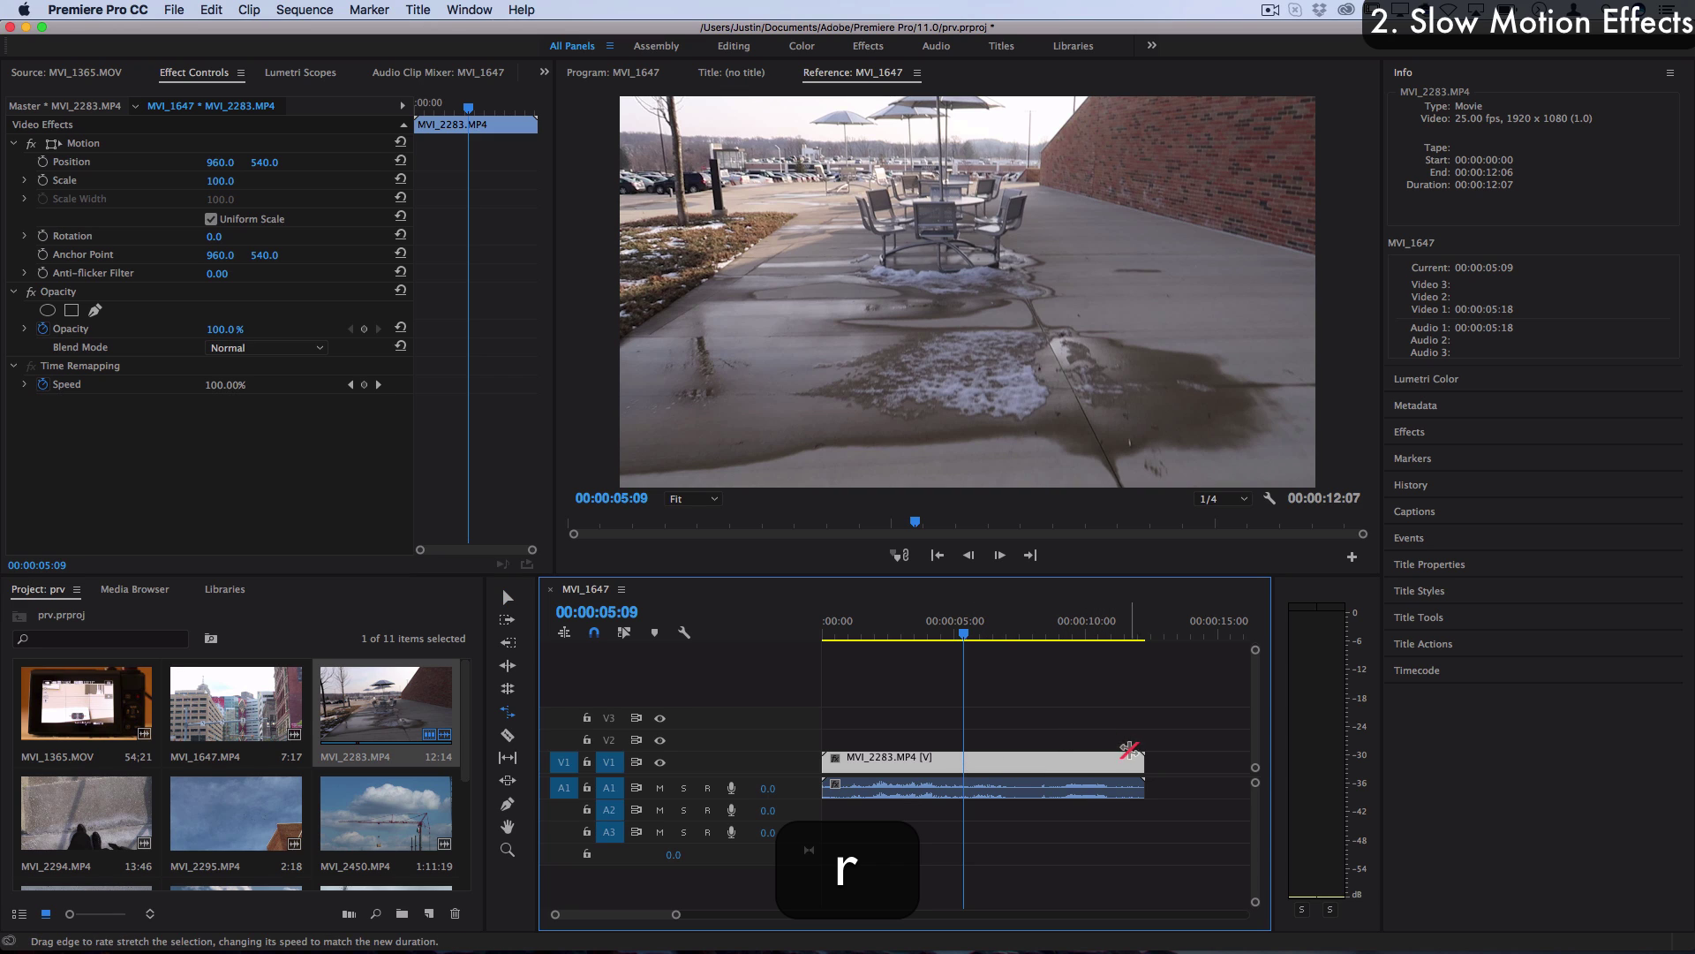
left_click_drag(1139, 758, 1212, 759)
key("minus")
left_click_drag(948, 759, 1116, 755)
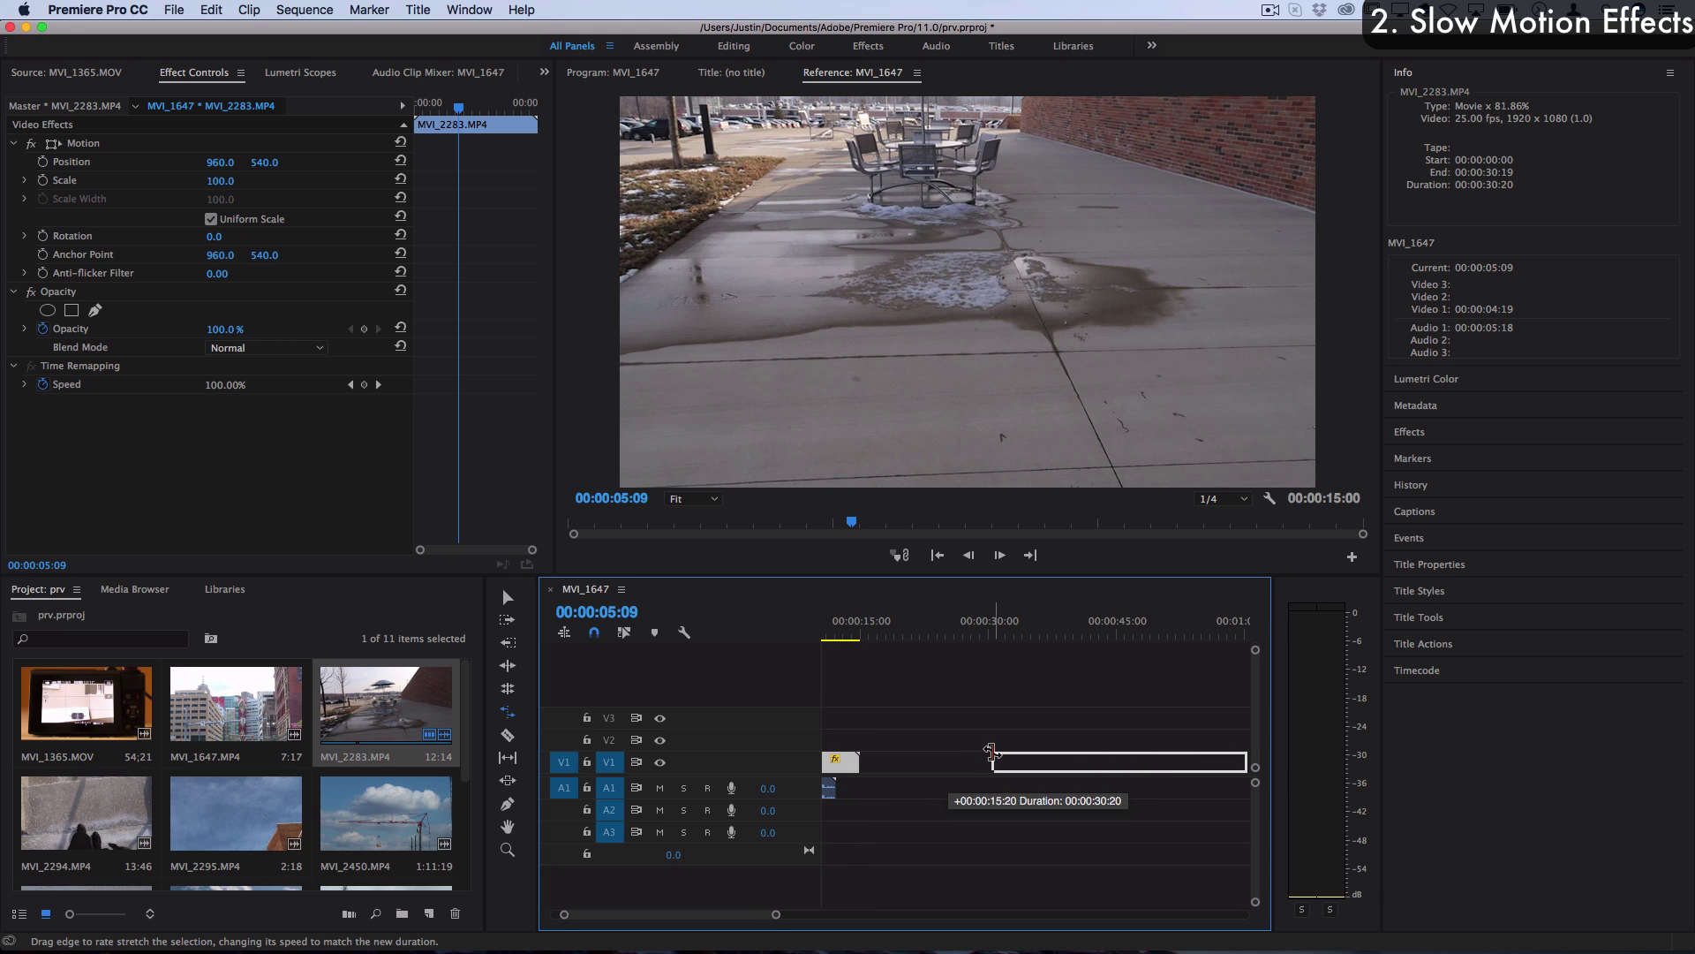
left_click_drag(991, 752, 989, 751)
key("minus")
key("minus")
left_click_drag(872, 759, 1075, 758)
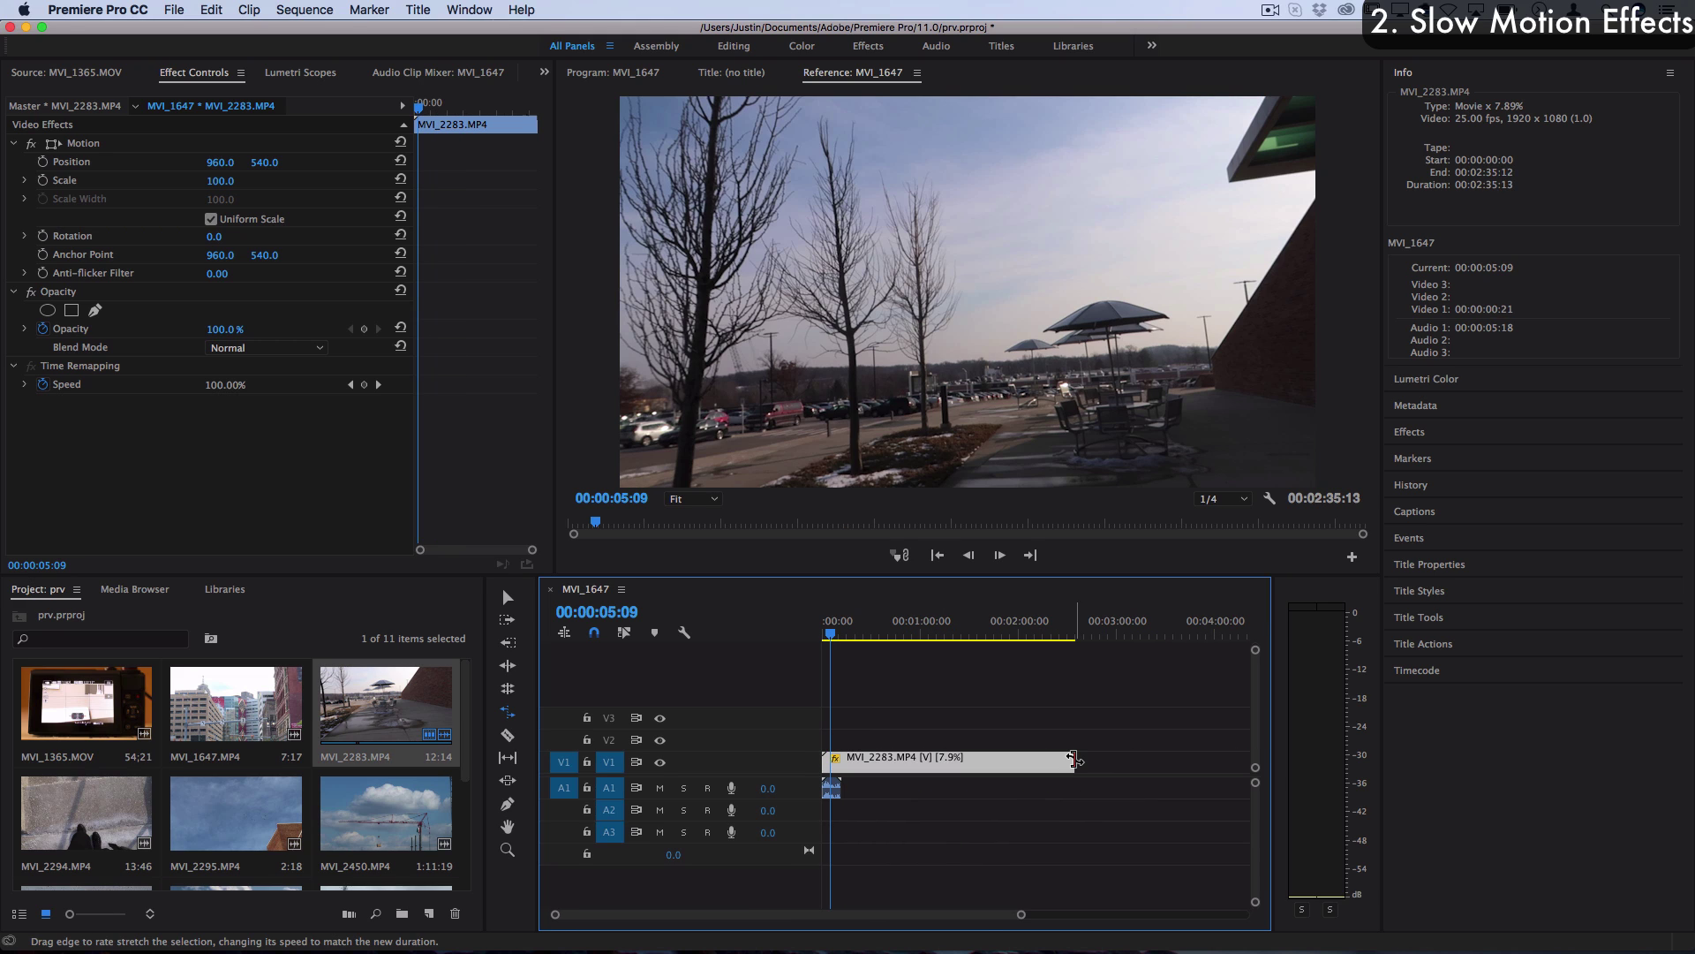
key("space")
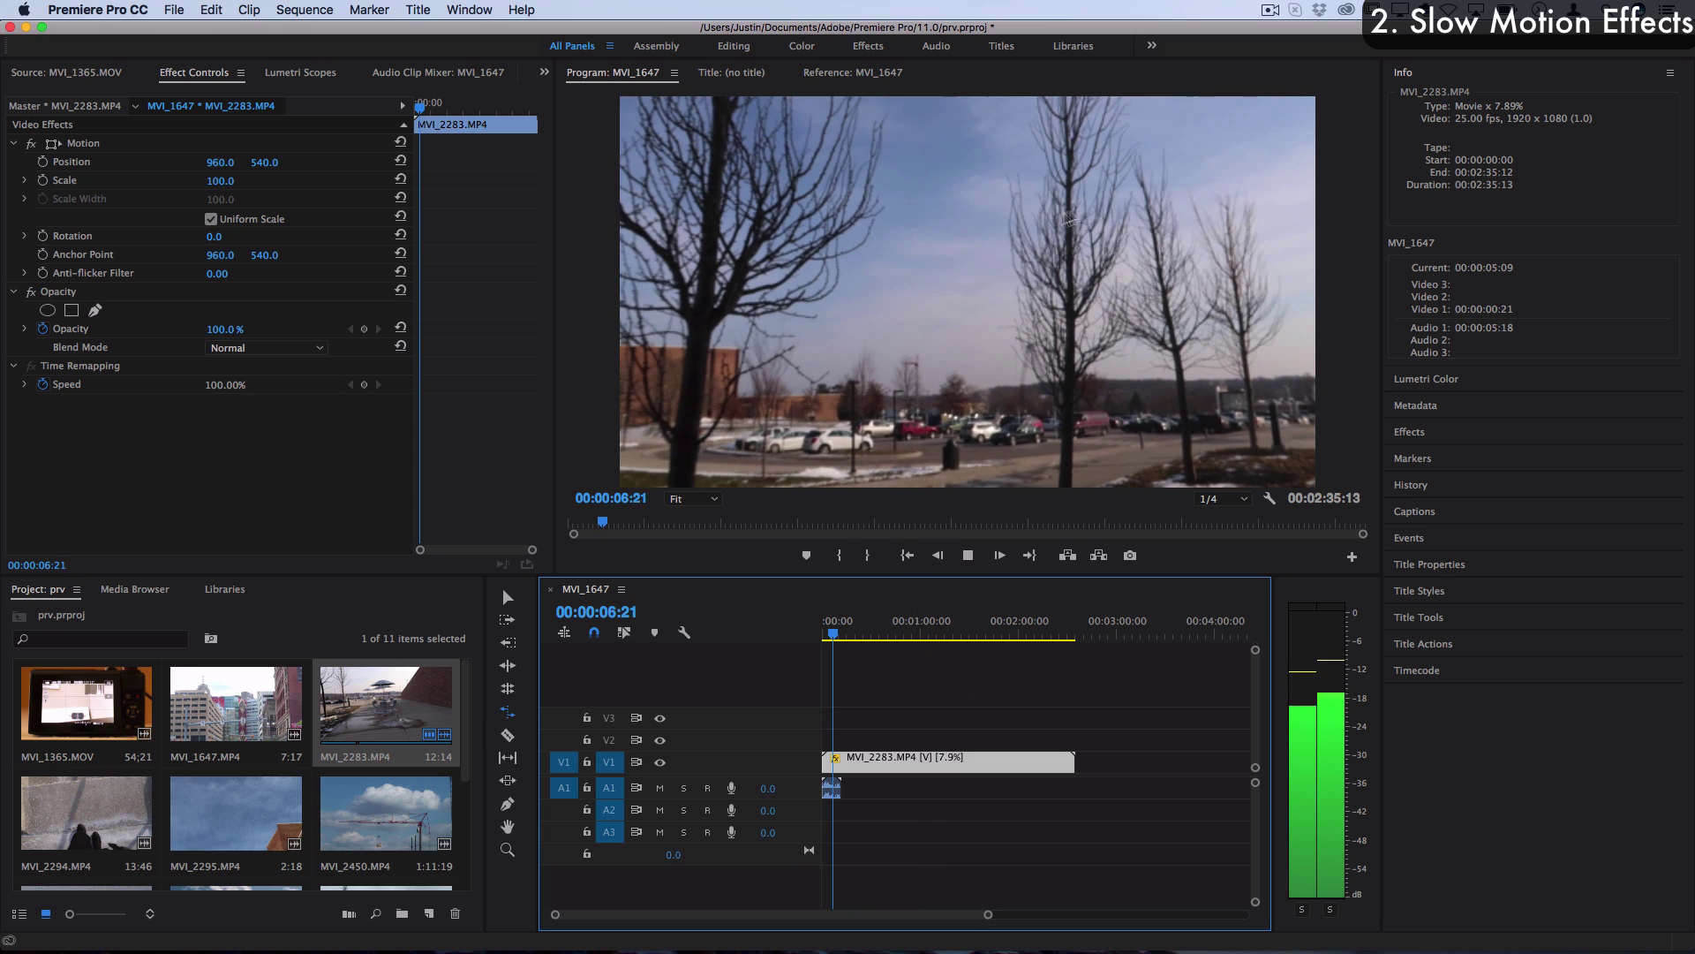
key("space")
key("space")
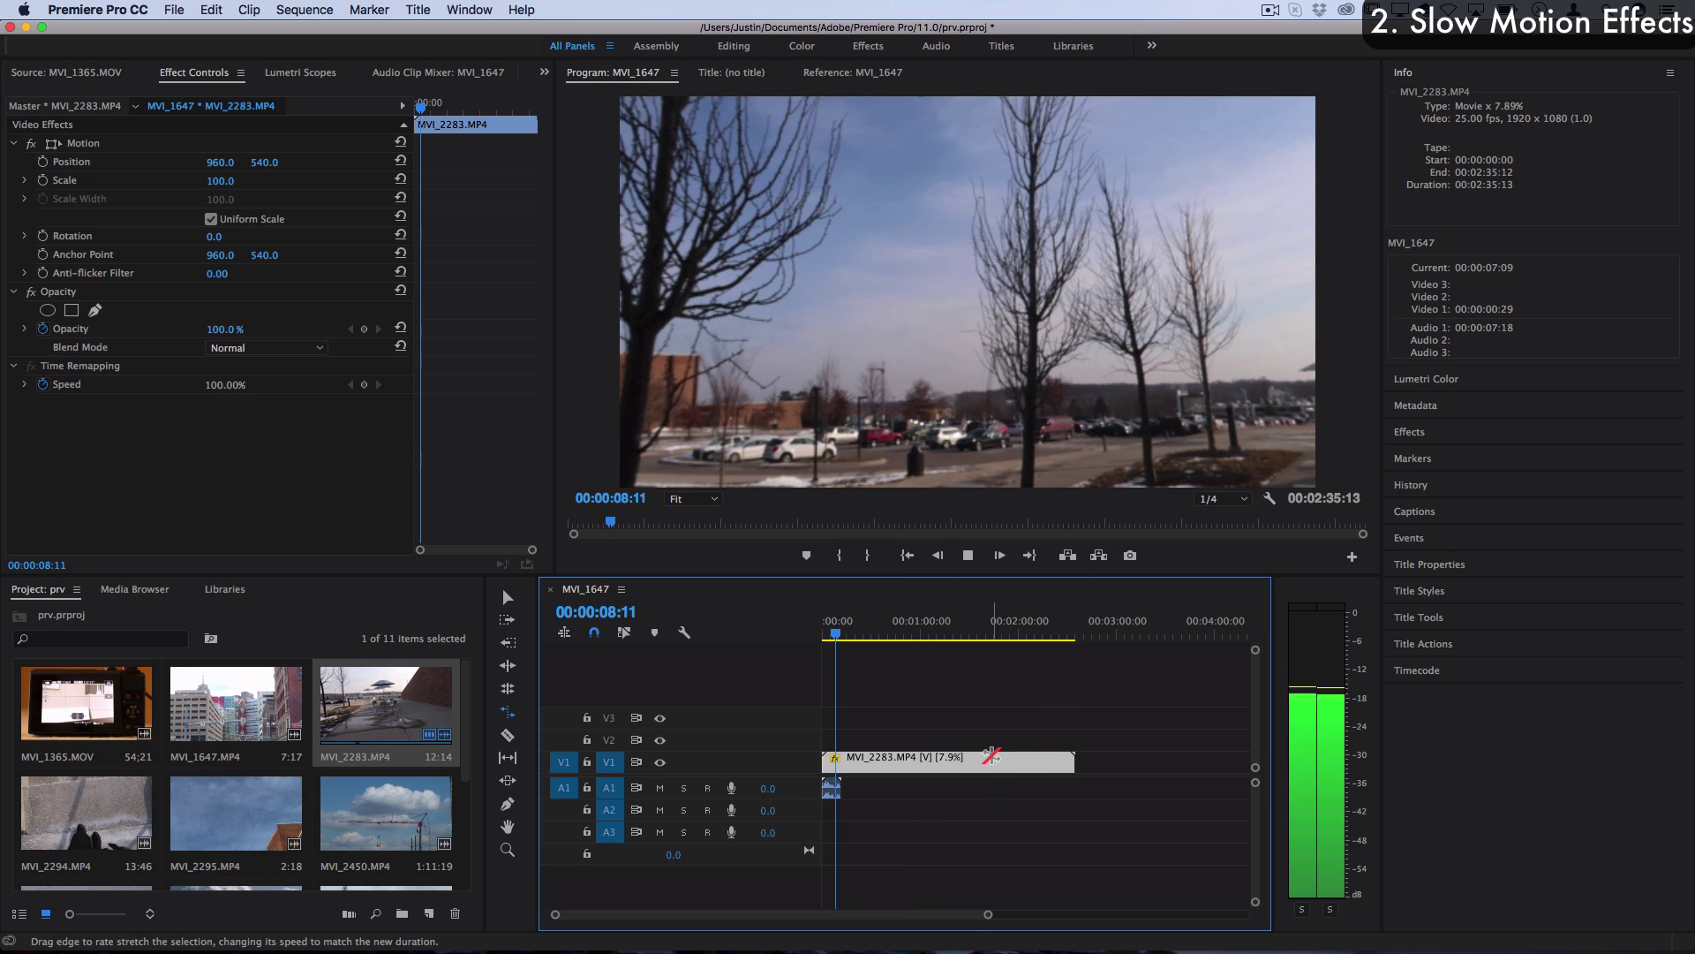
key("space")
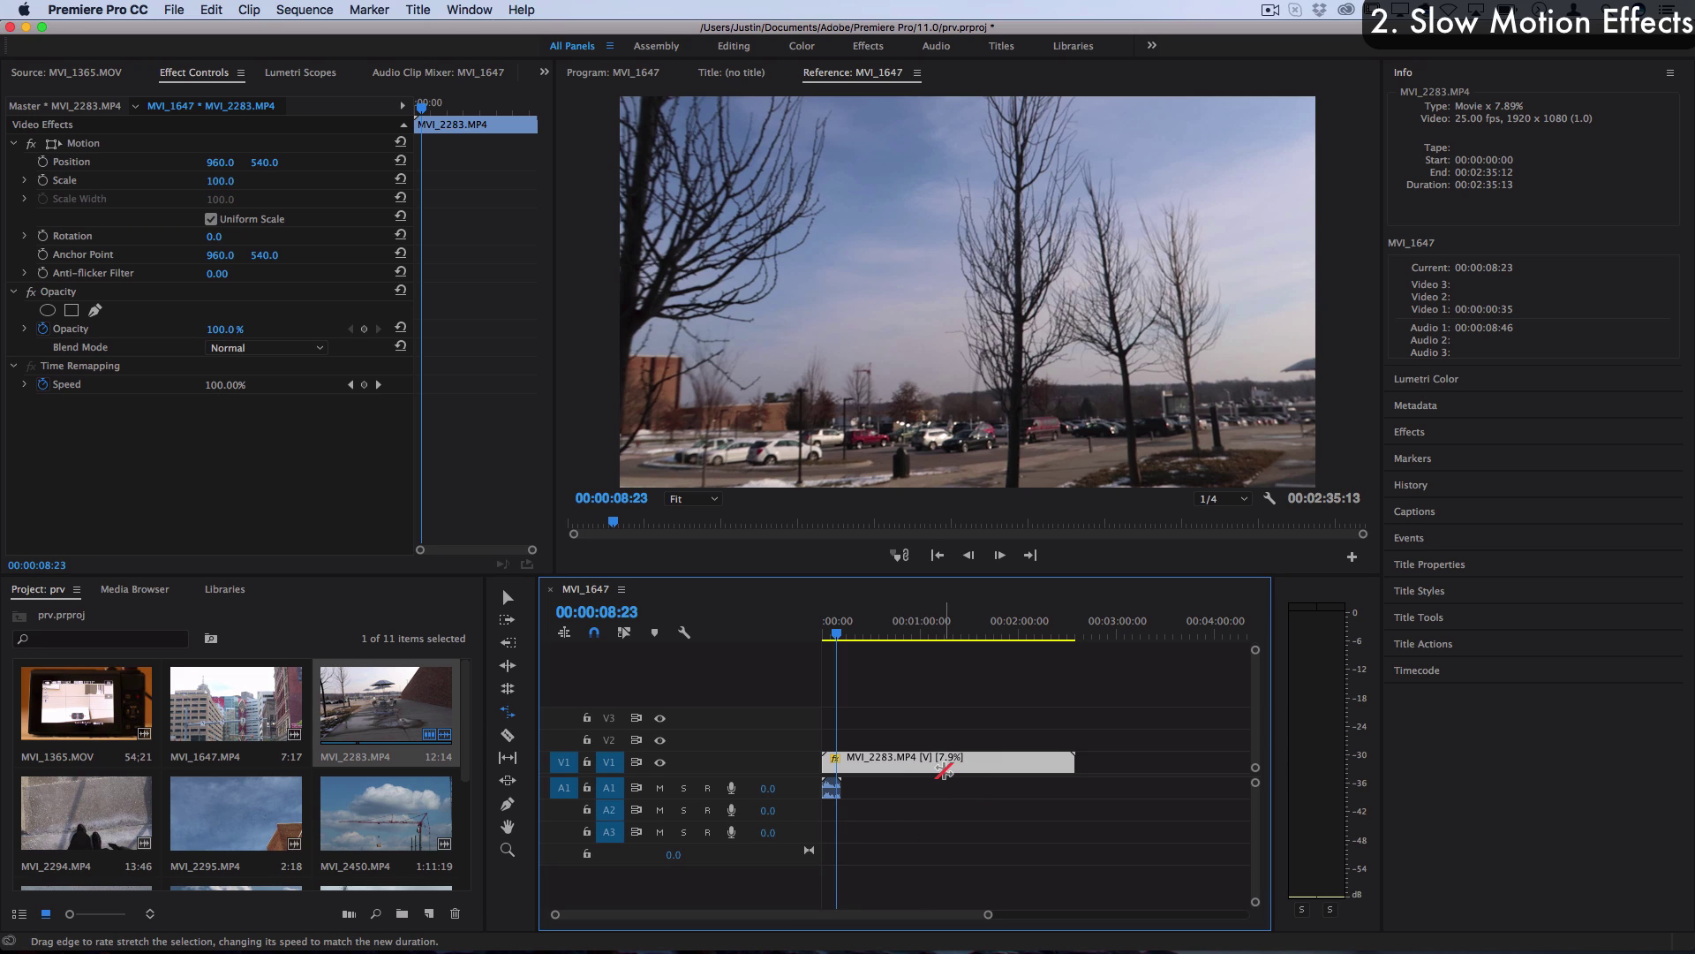
key("super+z")
key("super+z")
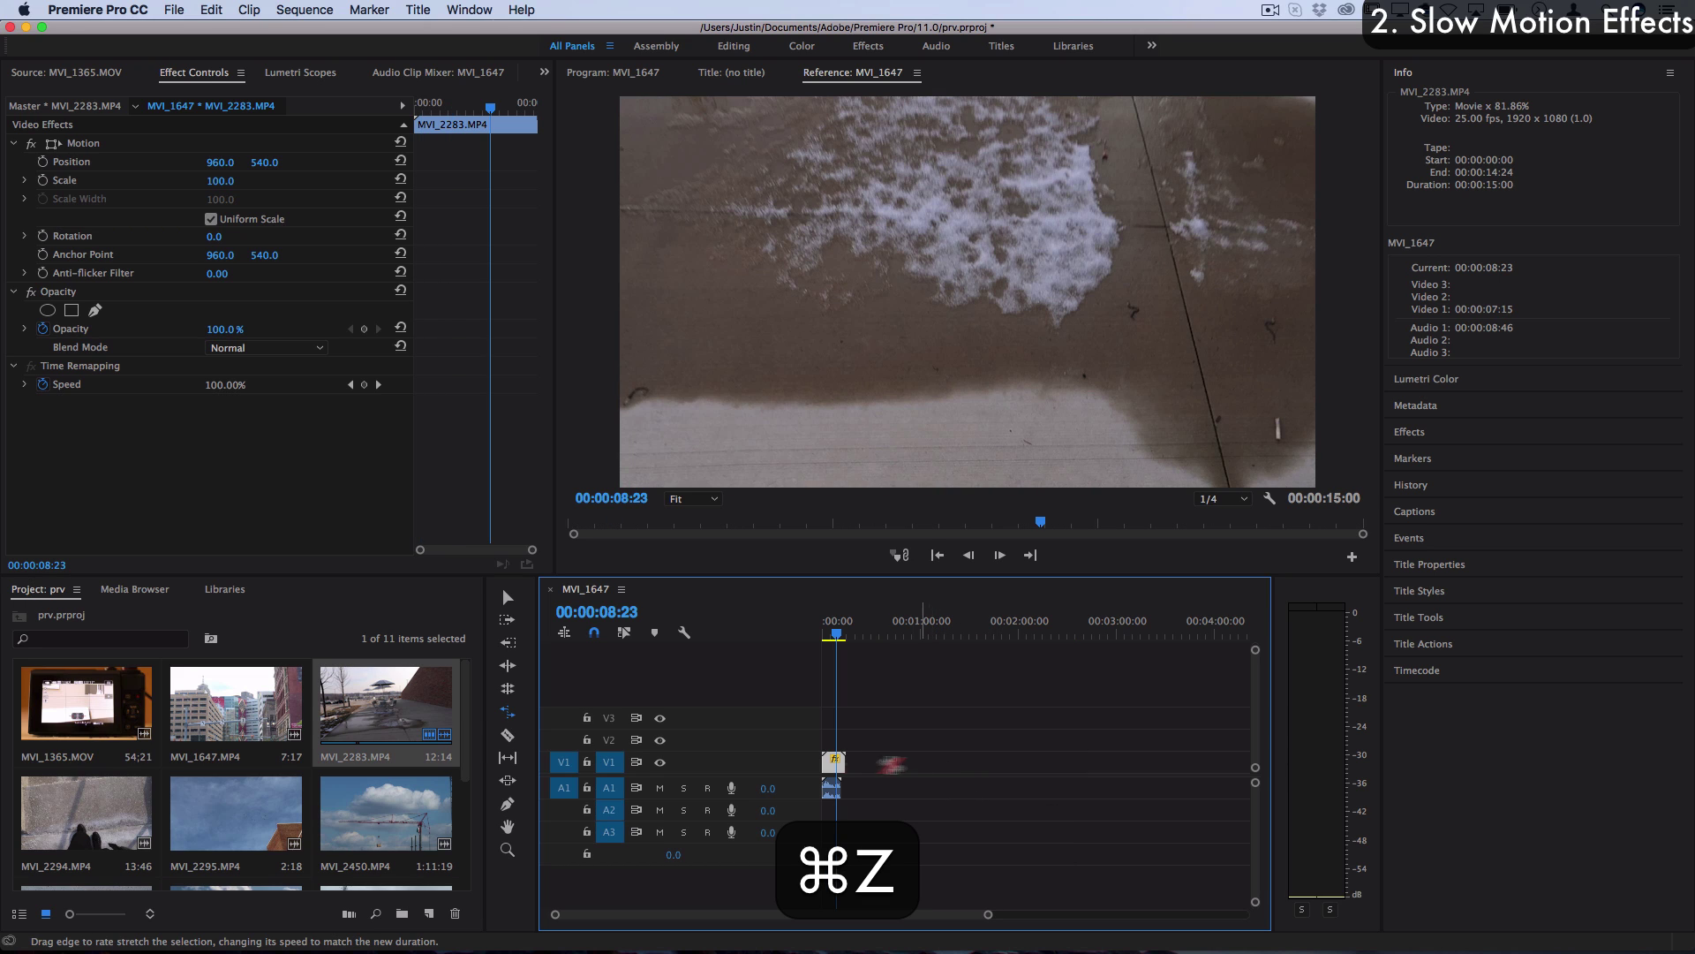
key("super+z")
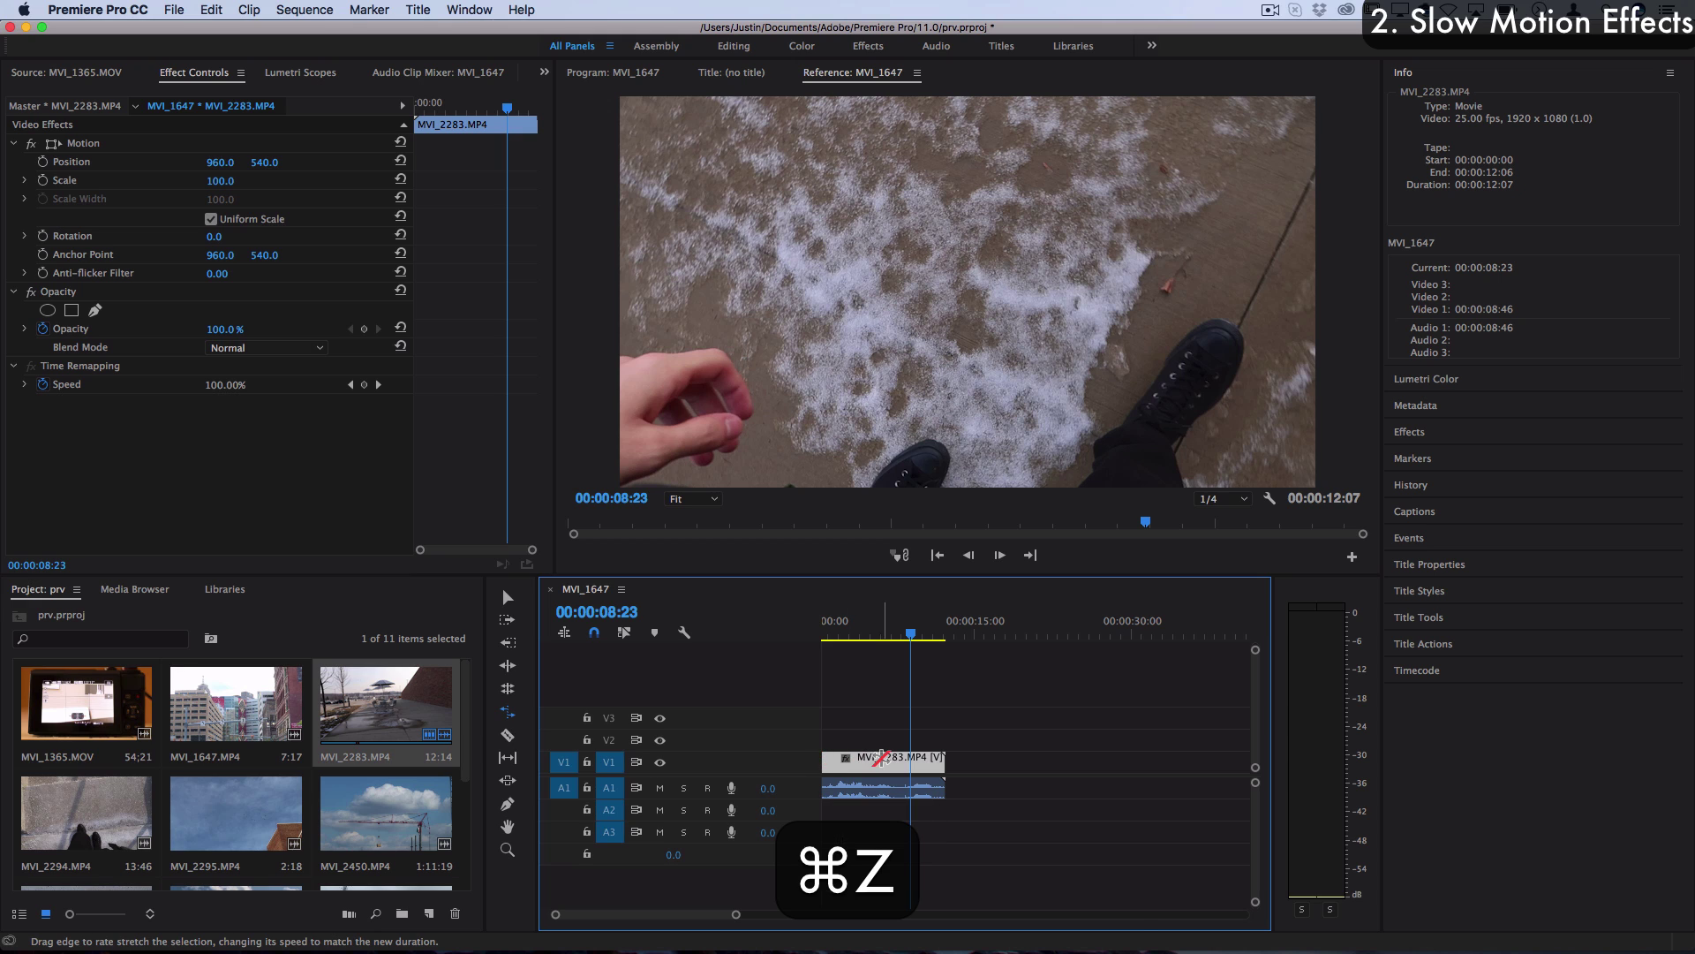
Slow MVI_2283.MP4 to 50% speed so it runs 00:00:24:14, then play it back
right_click(882, 757)
left_click(927, 644)
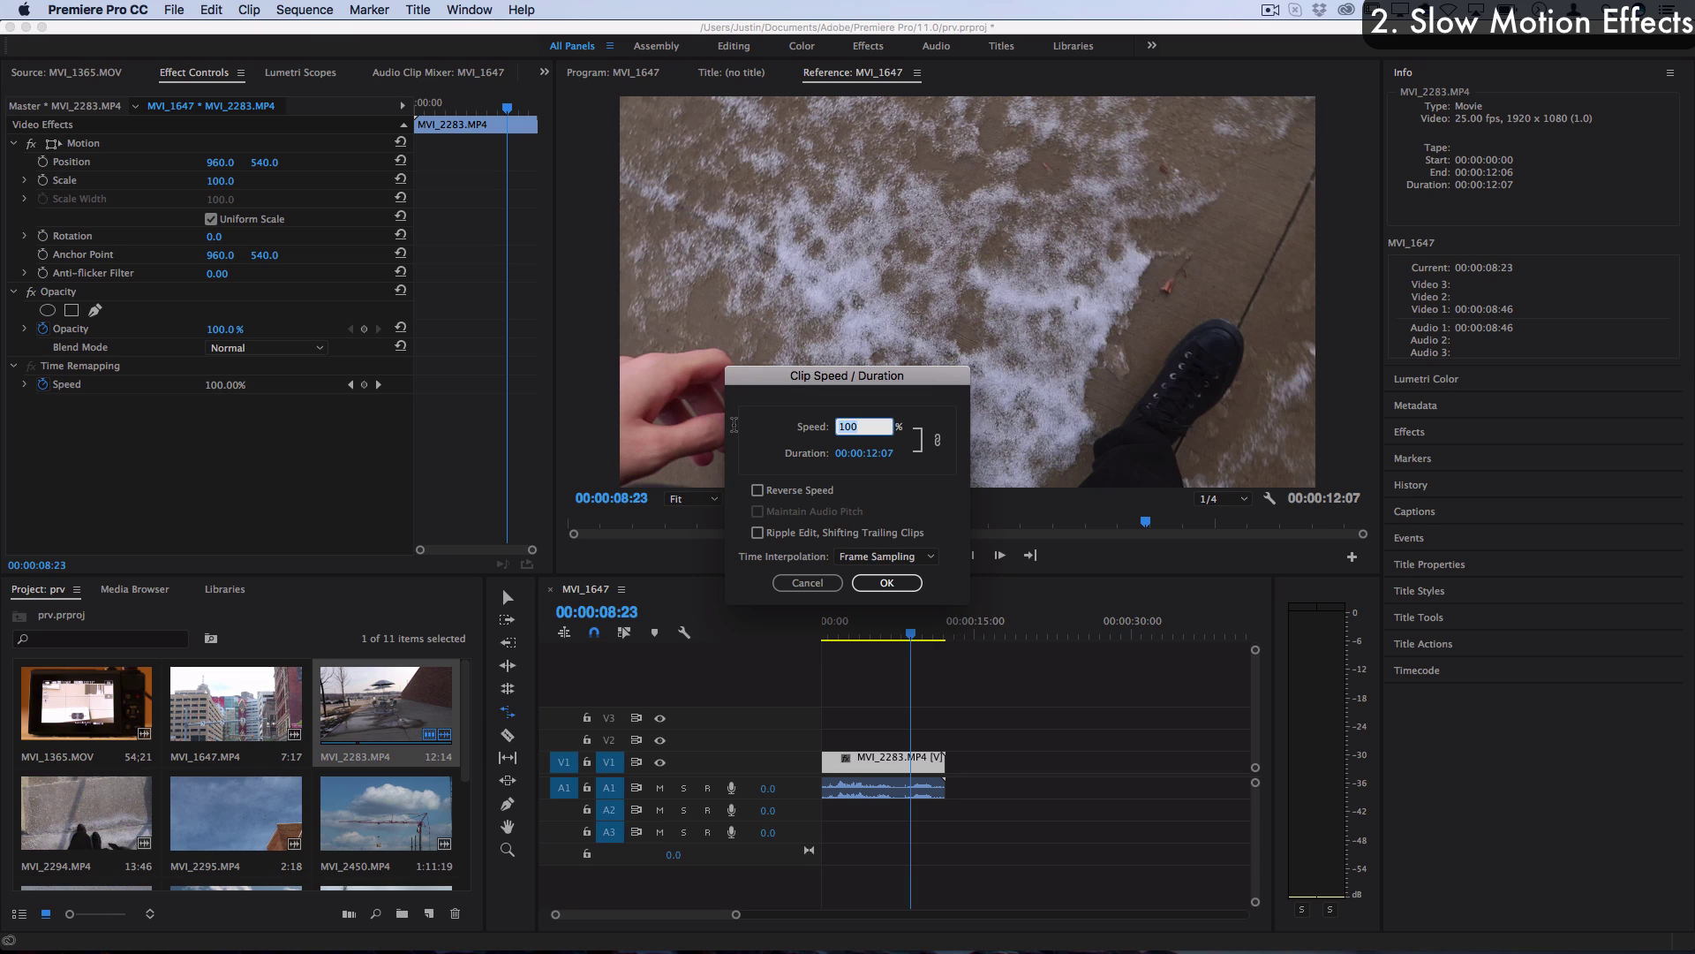
type("50")
key("Return")
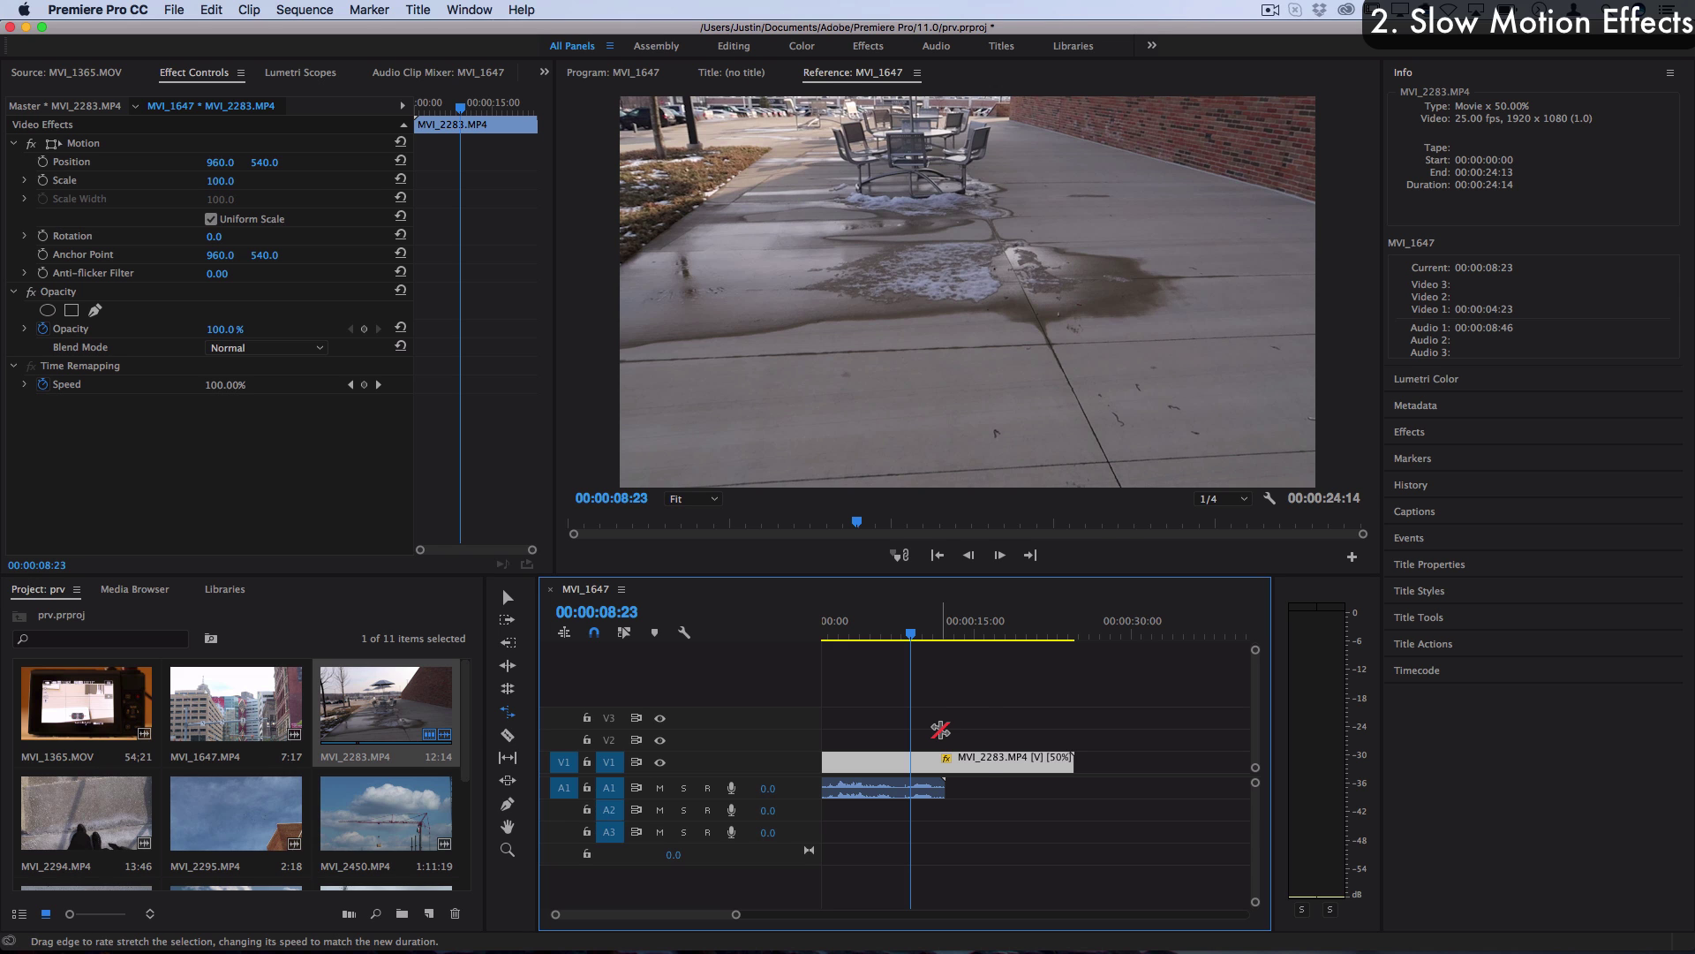
left_click(987, 638)
key("space")
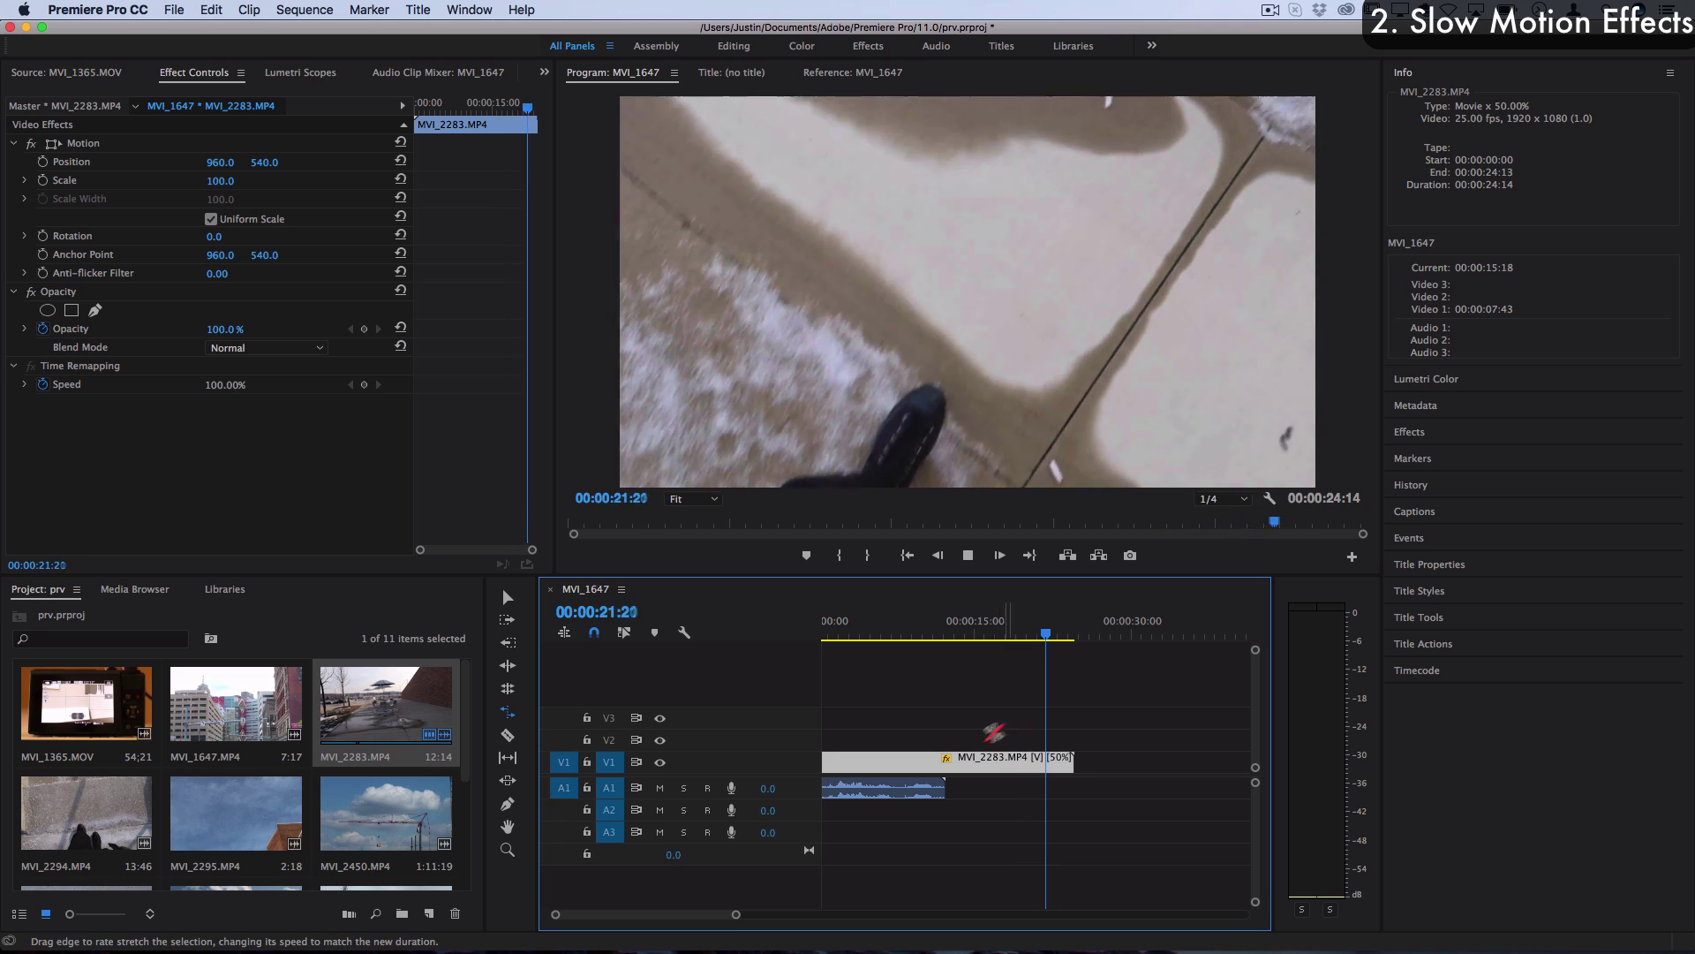
key("space")
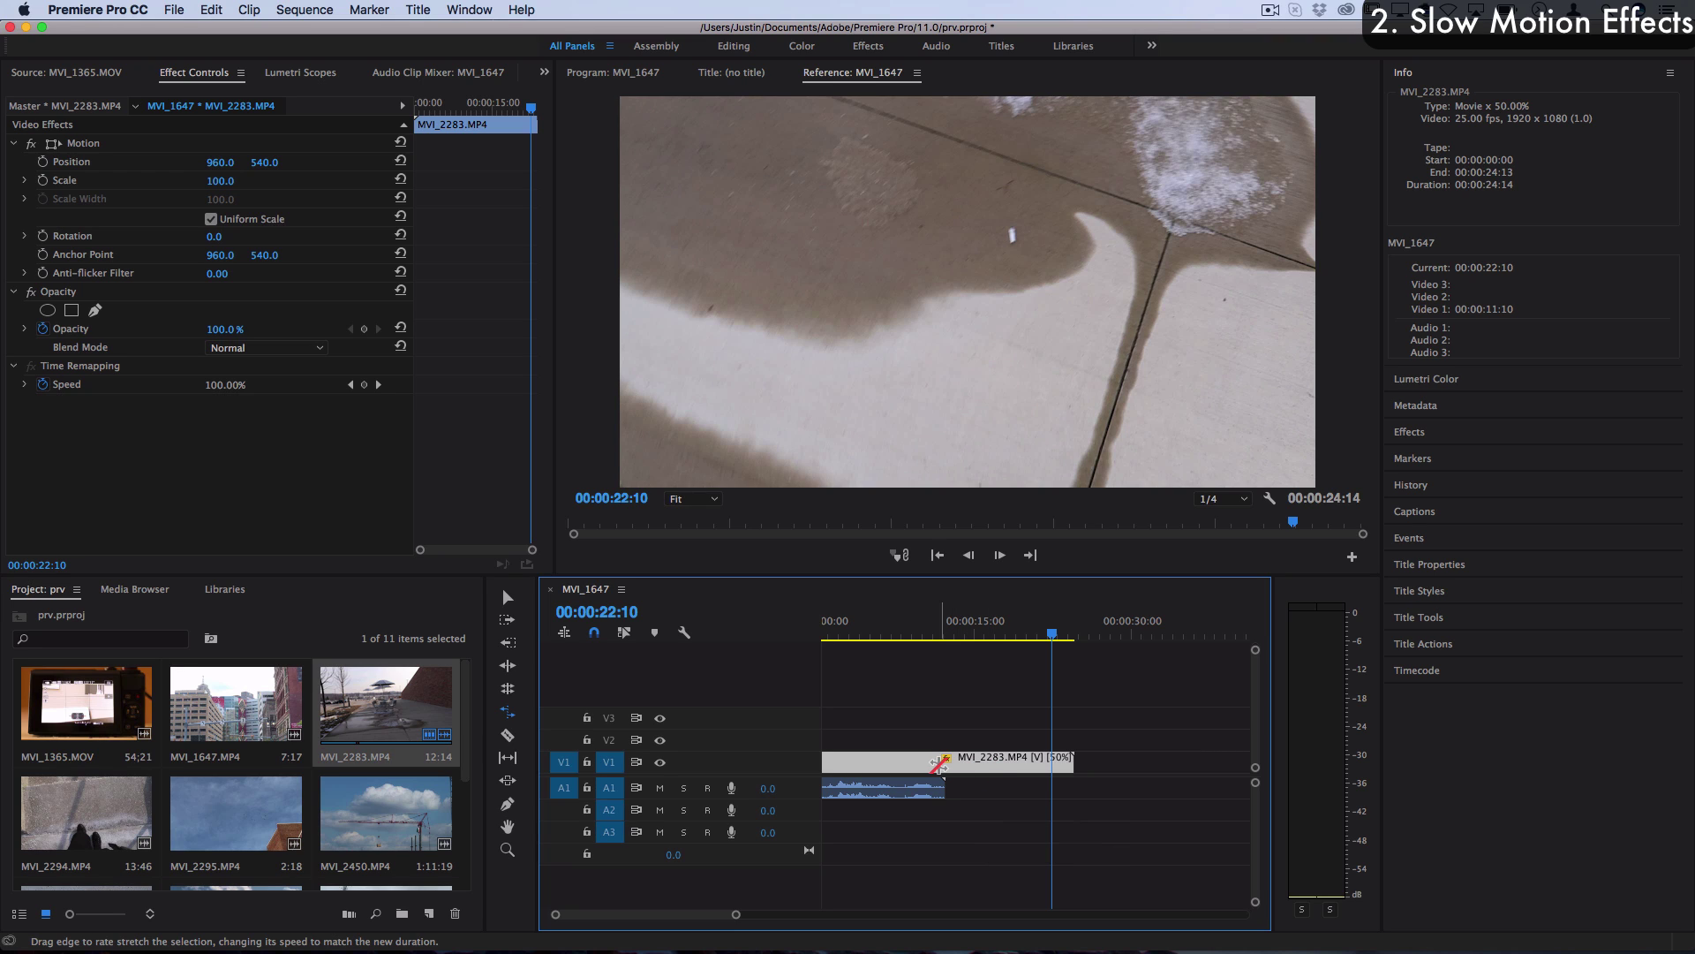
Remove MVI_2283.MP4 from the timeline and interpret its footage at 24 fps
key("v")
key("BackSpace")
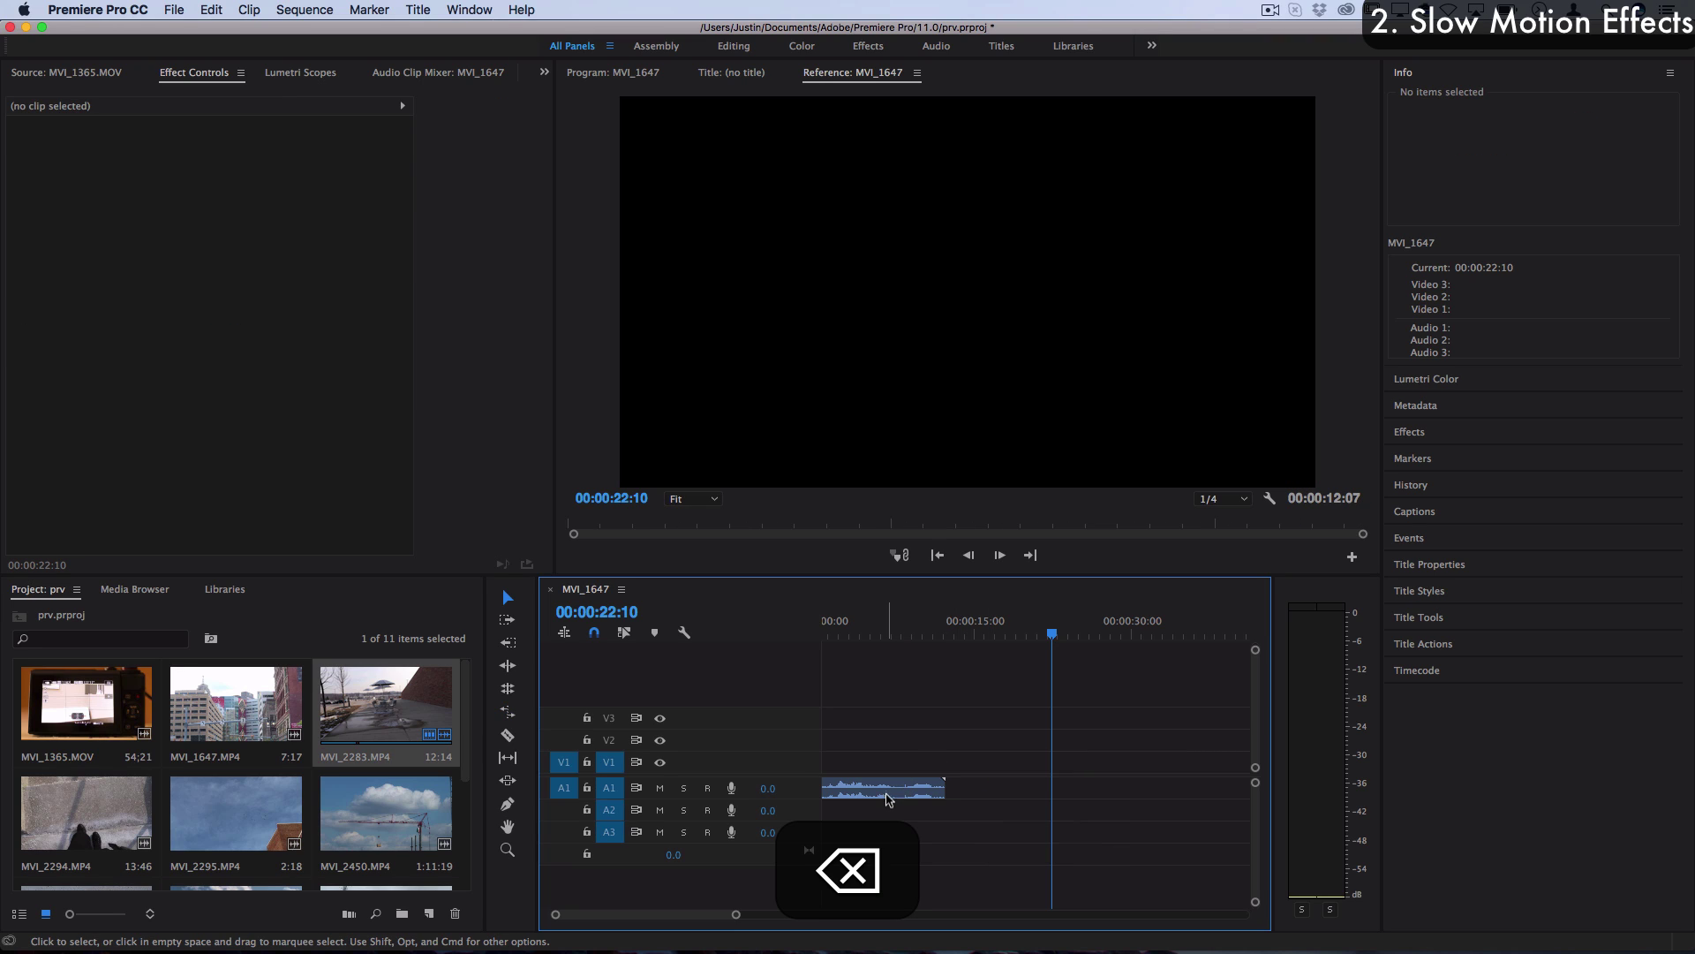
left_click(409, 702)
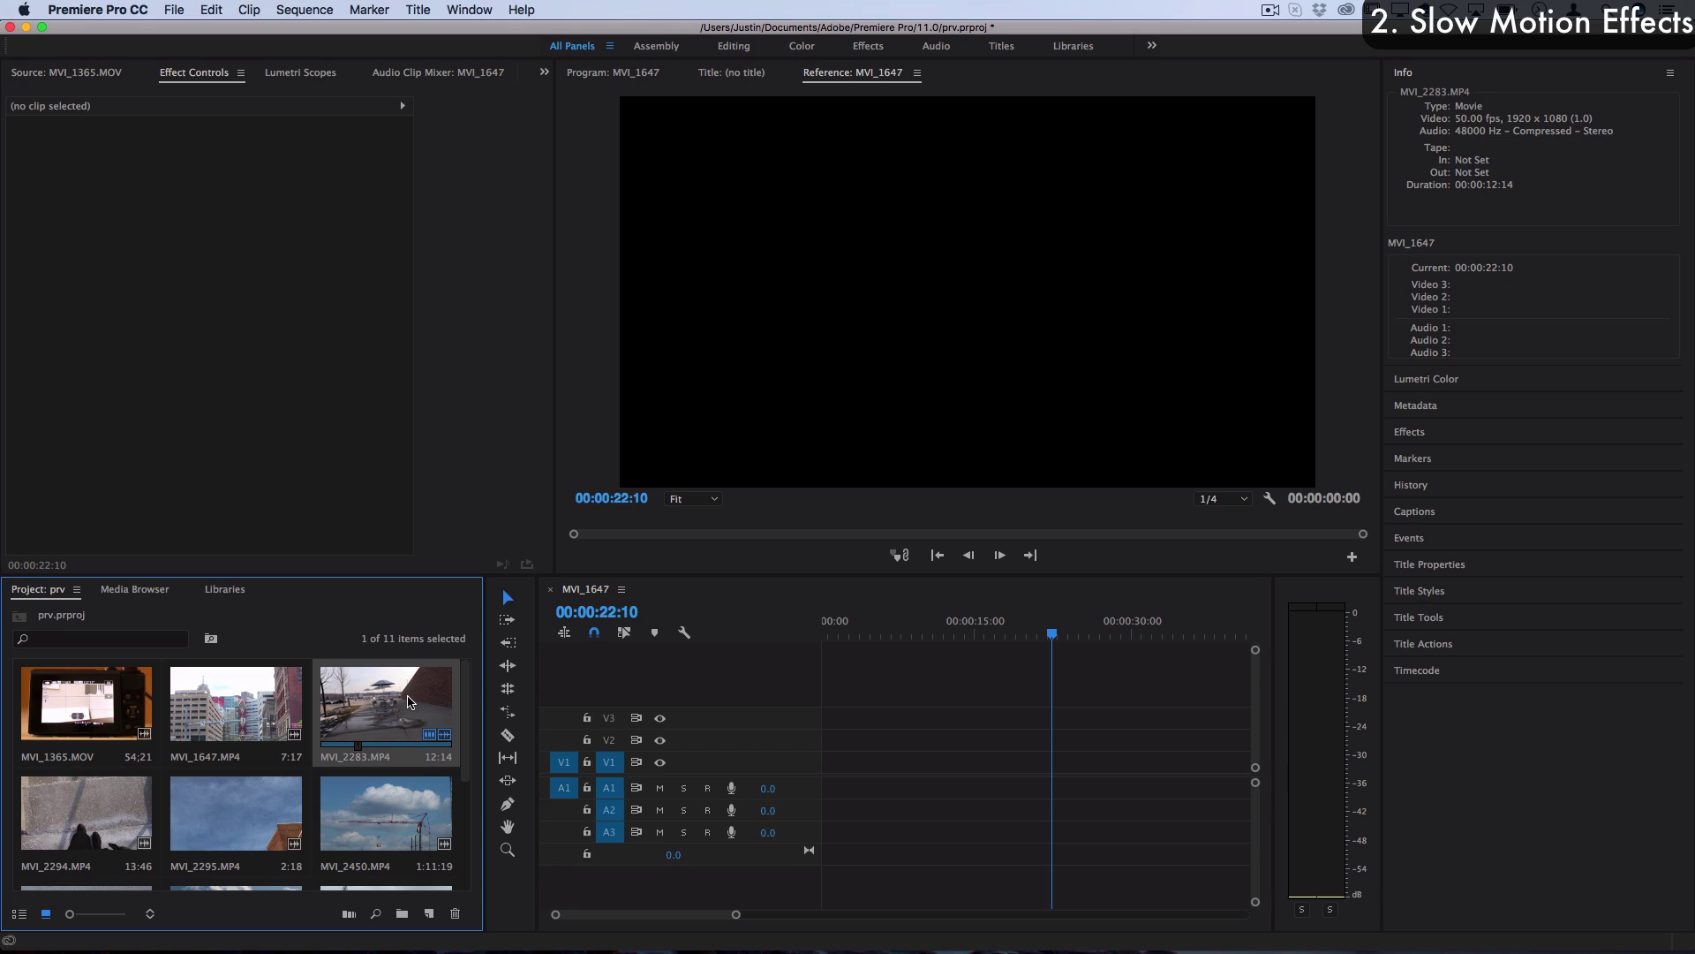
right_click(378, 695)
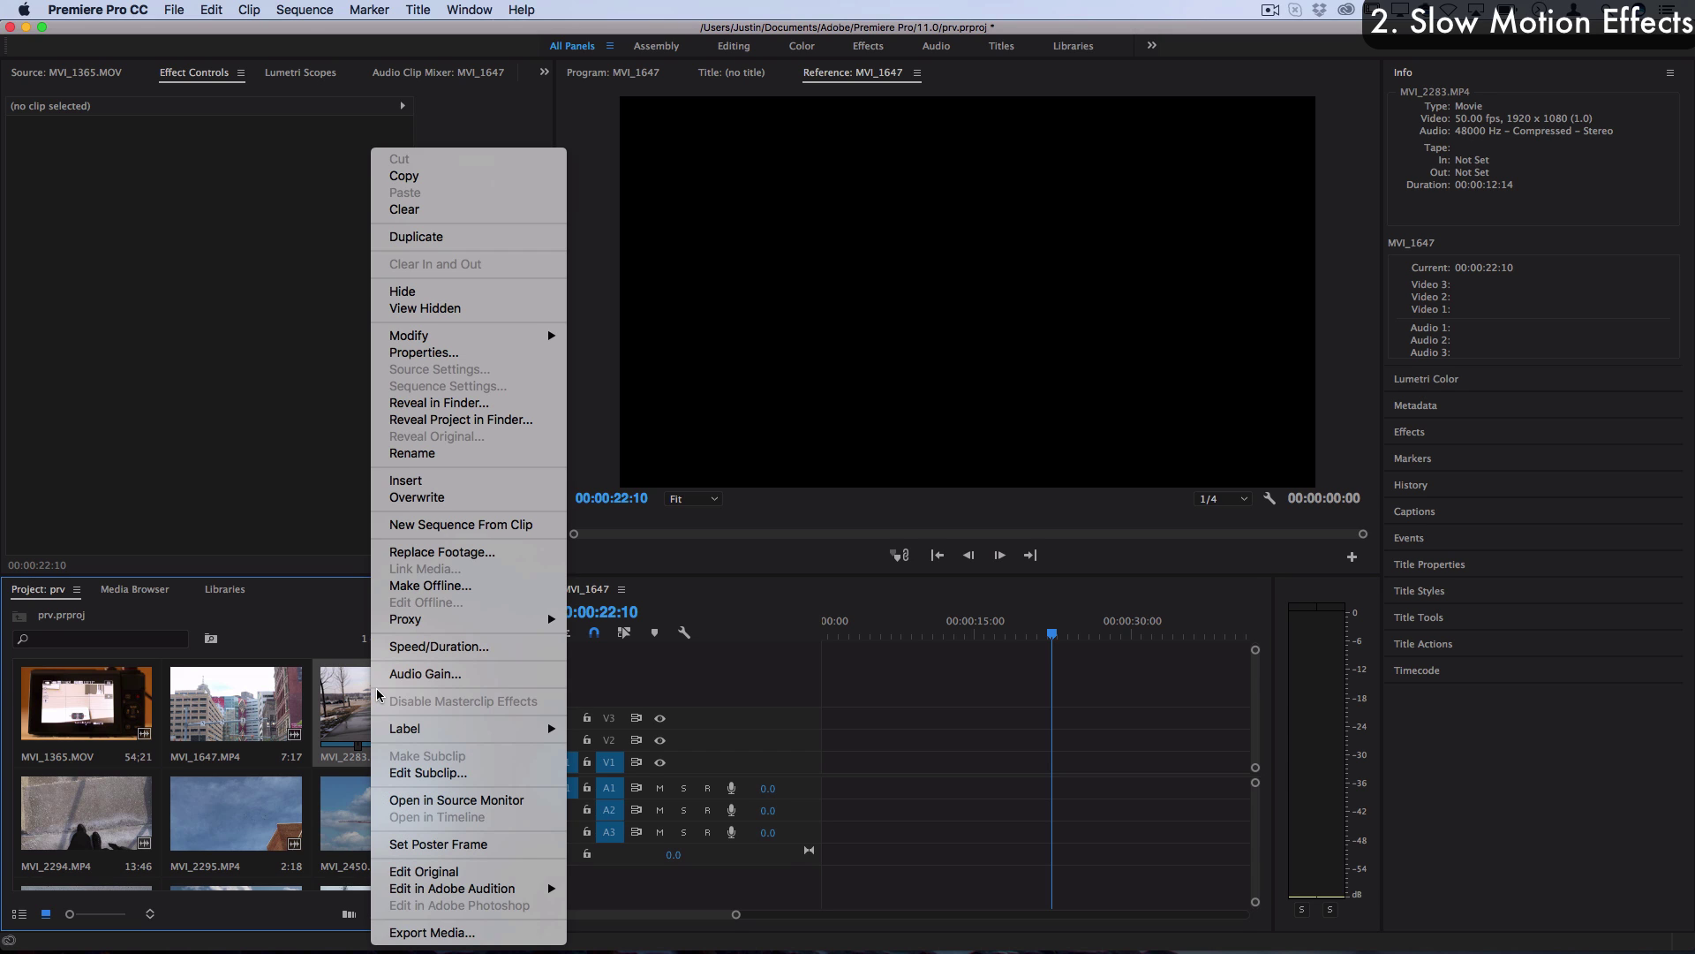
right_click(351, 689)
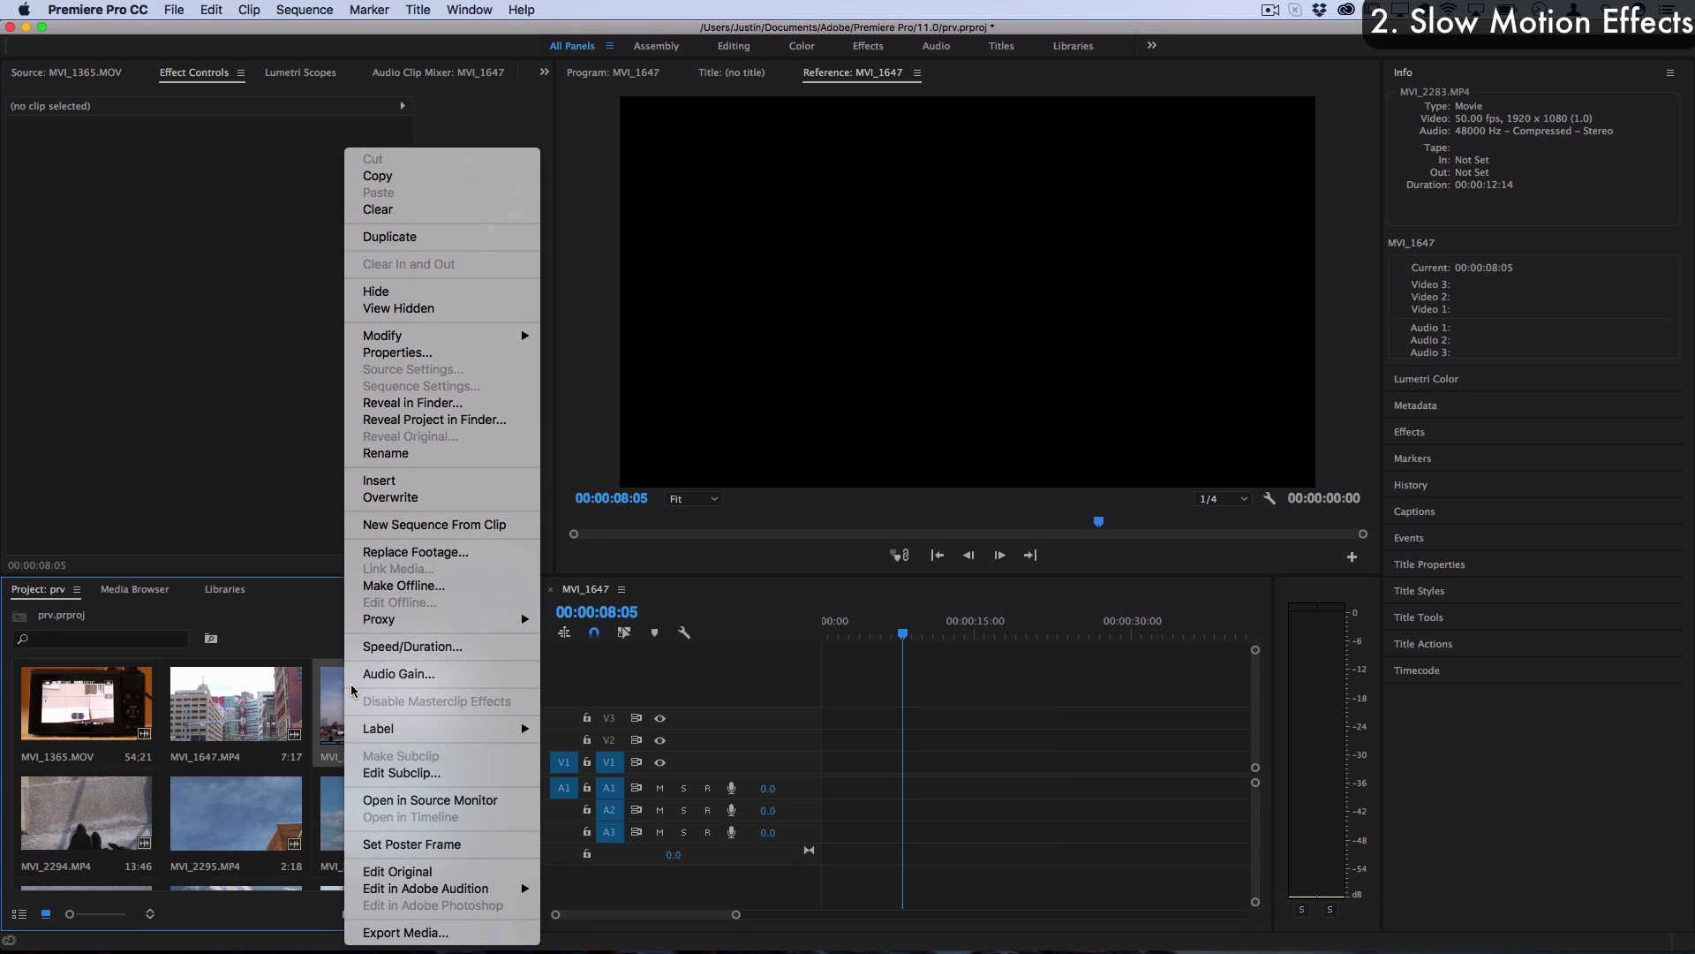
mouse_move(439, 335)
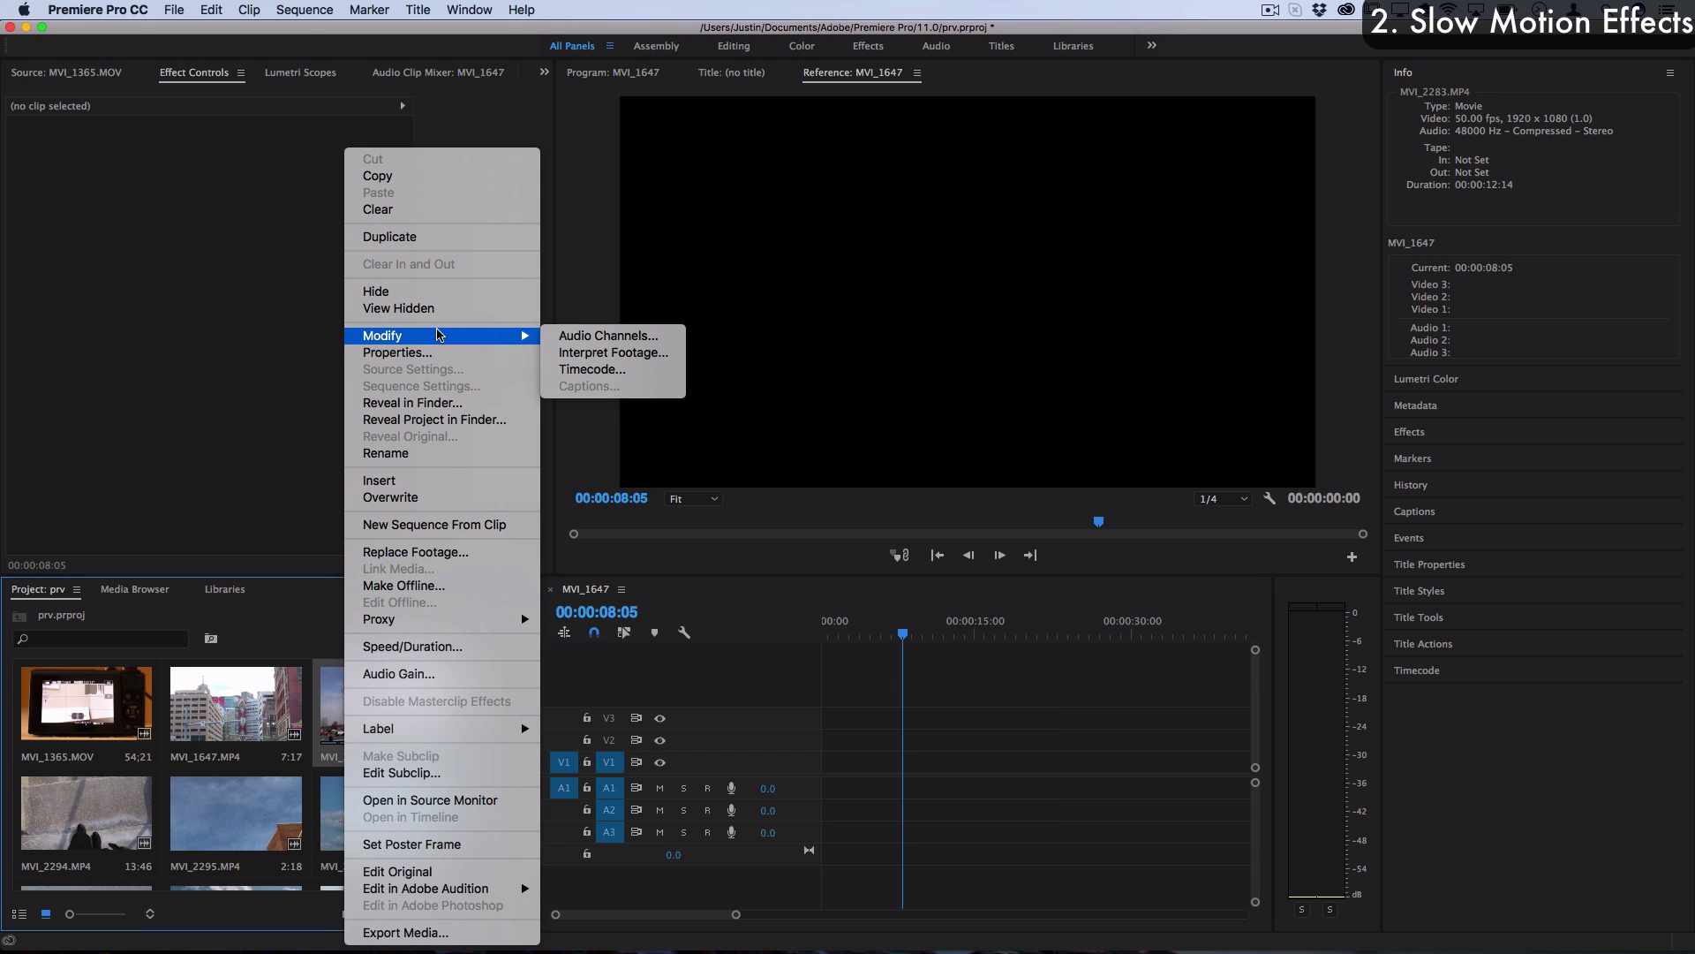
left_click(585, 353)
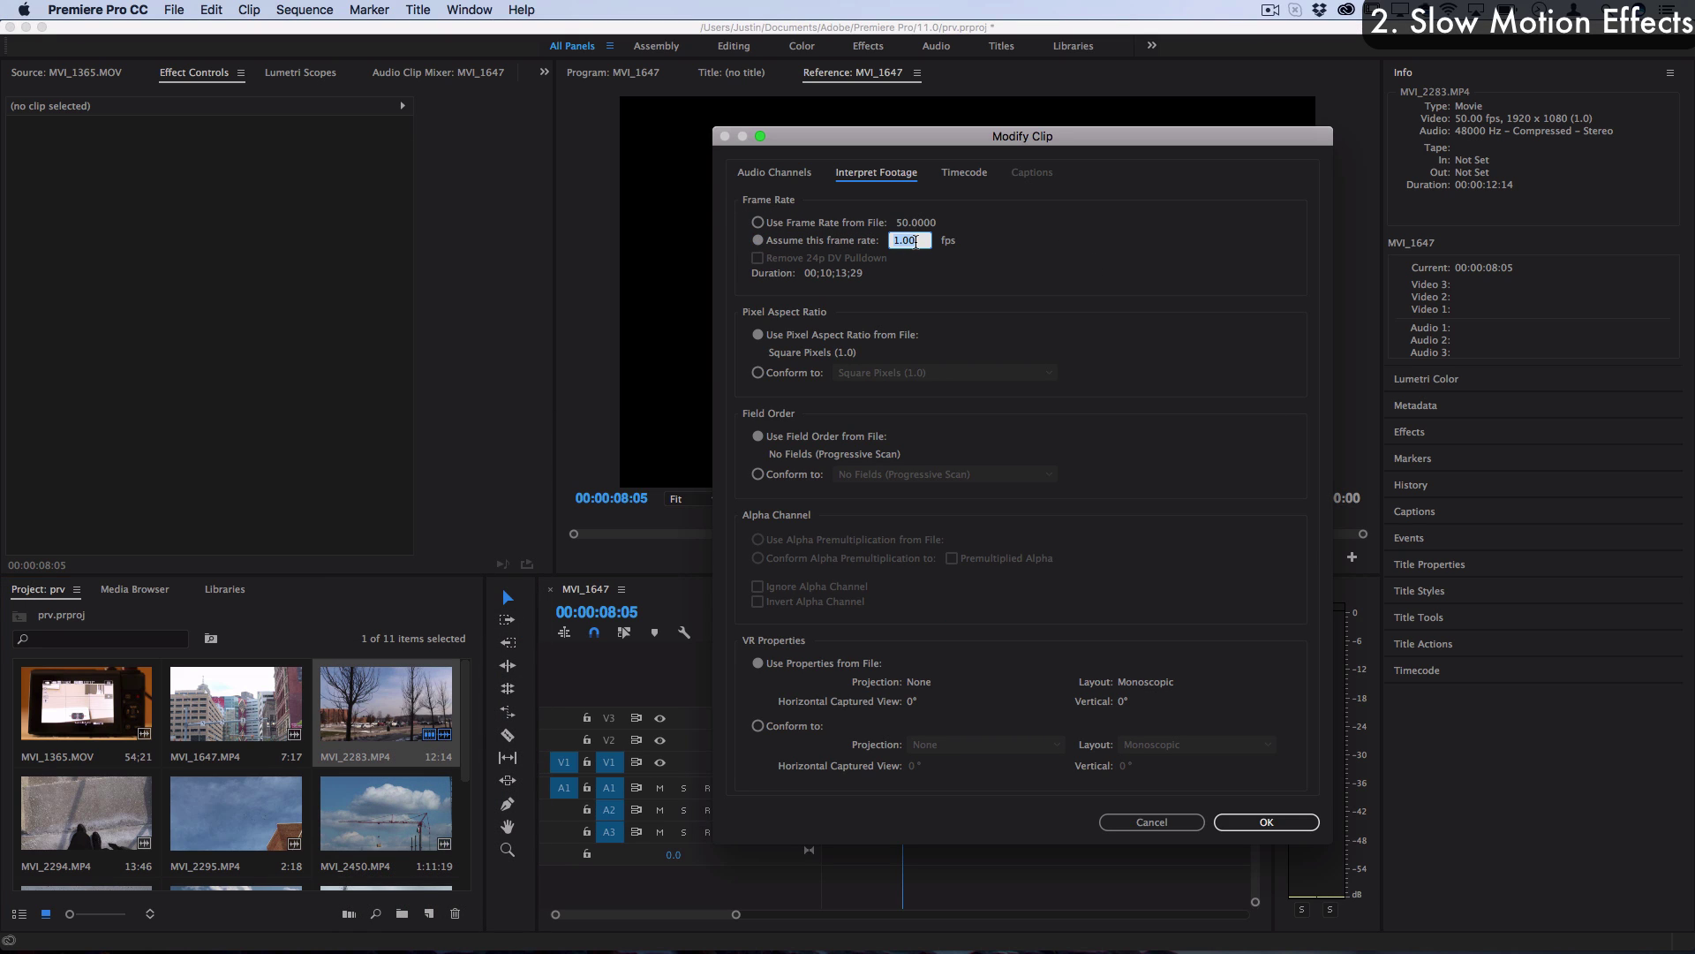
type("24")
left_click(1266, 823)
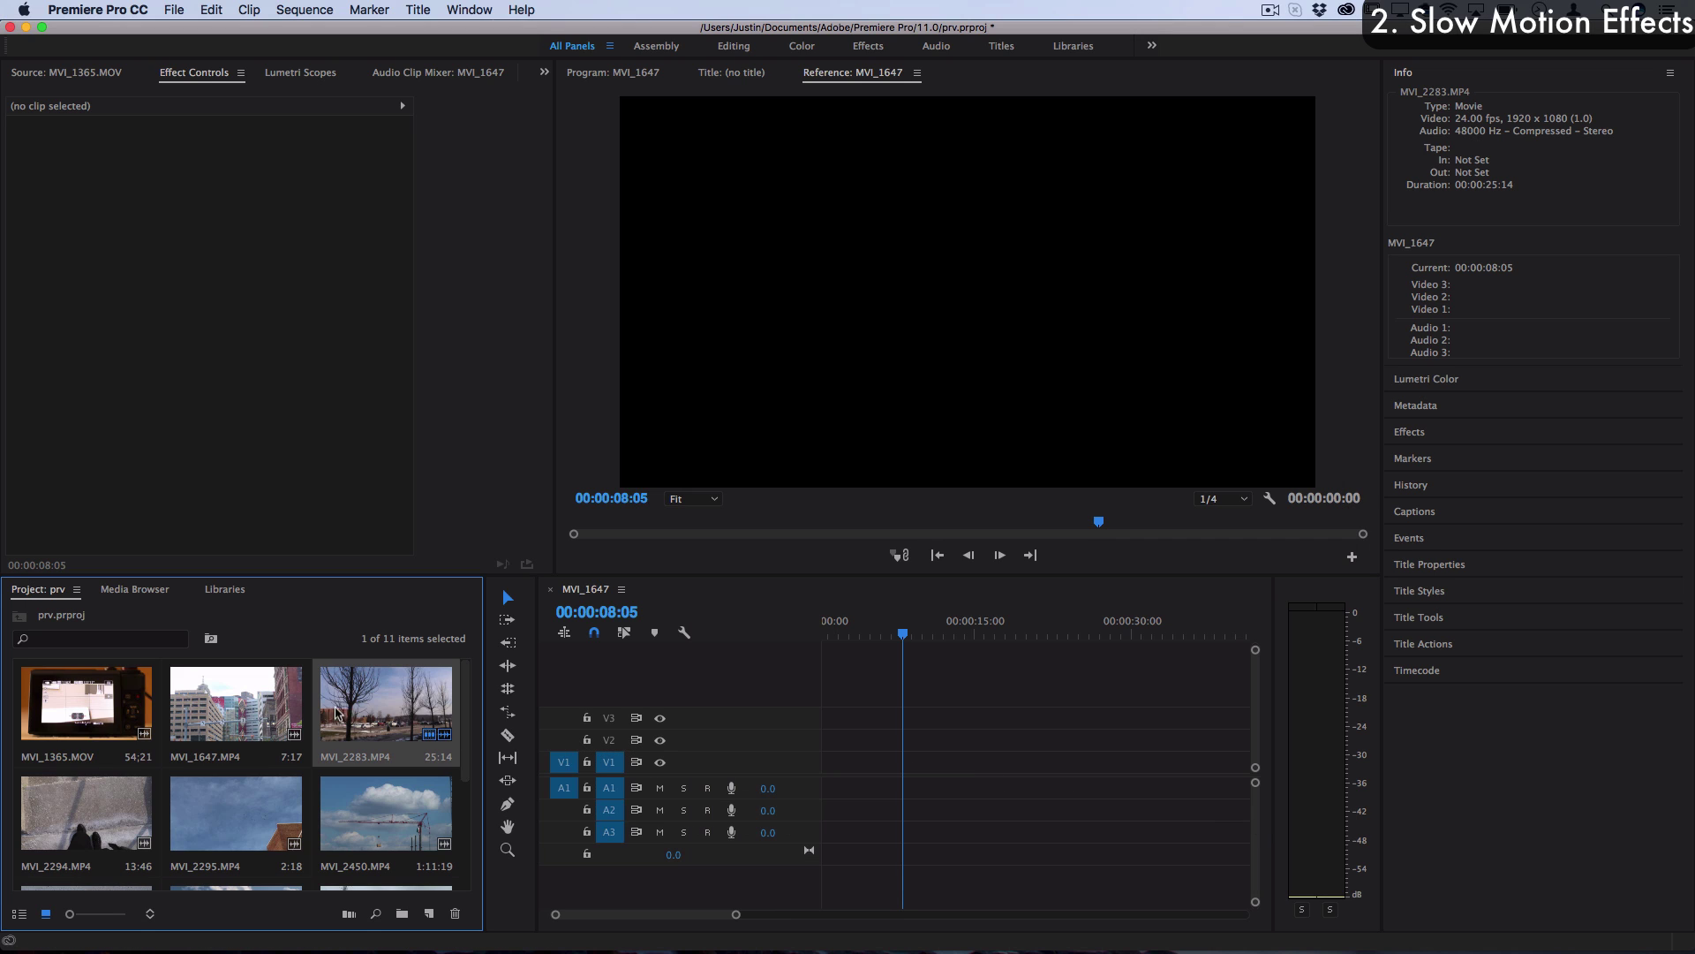
left_click_drag(397, 698, 800, 776)
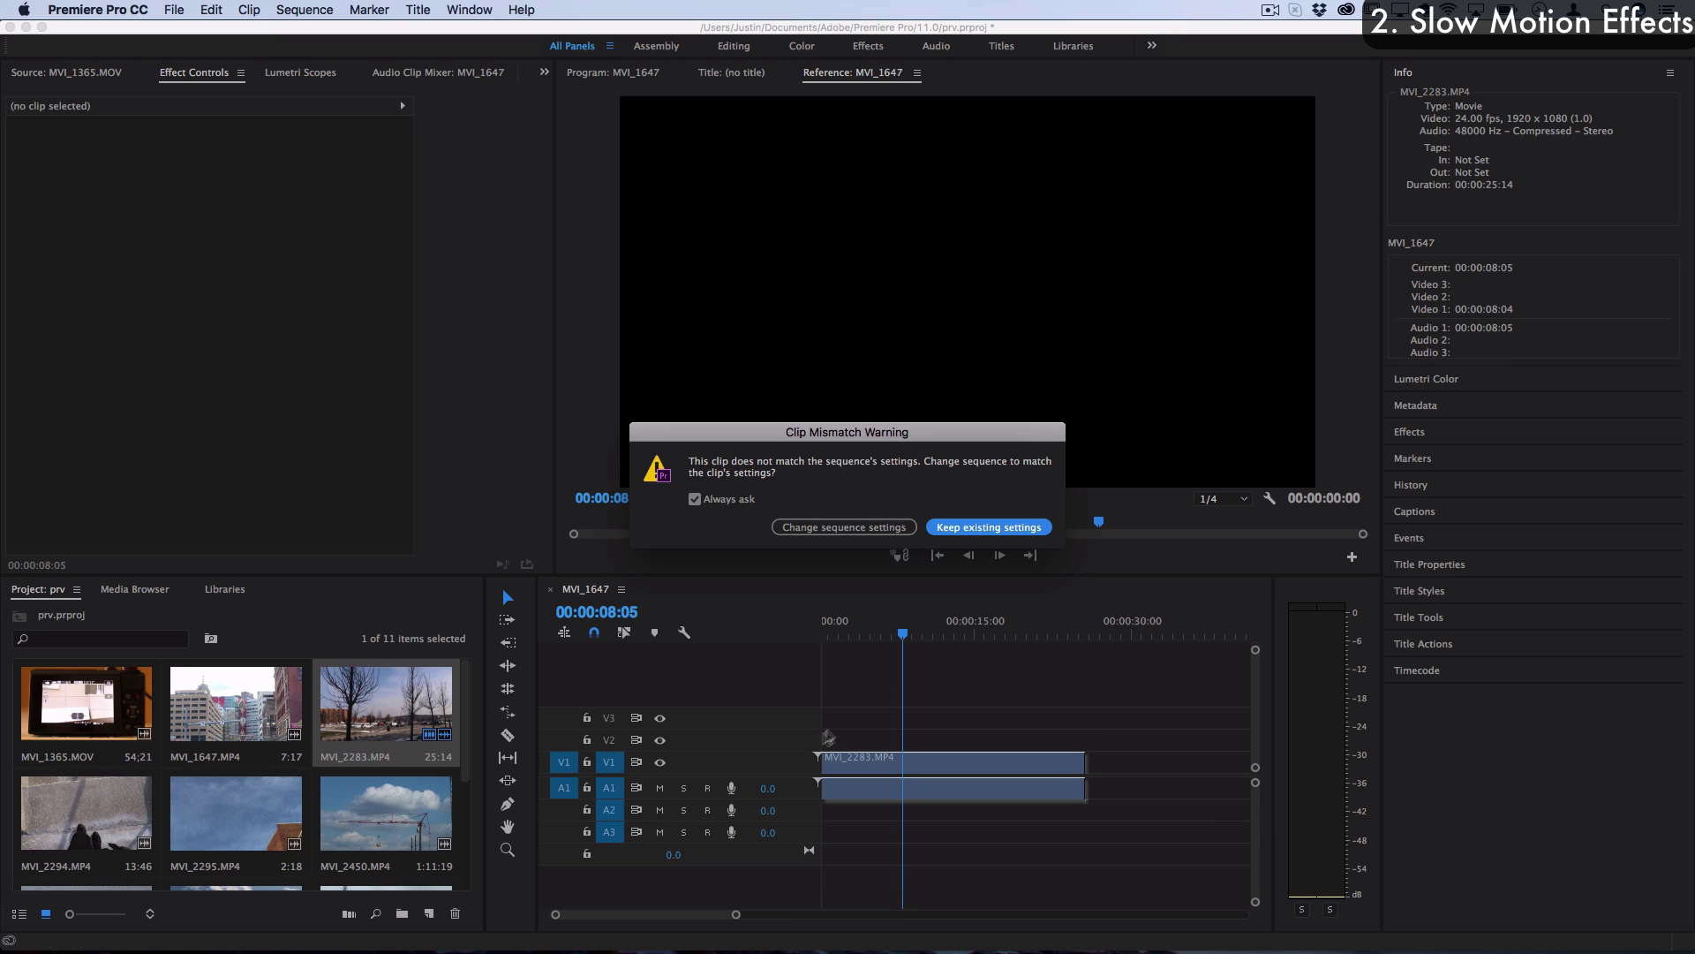
left_click(964, 528)
key("space")
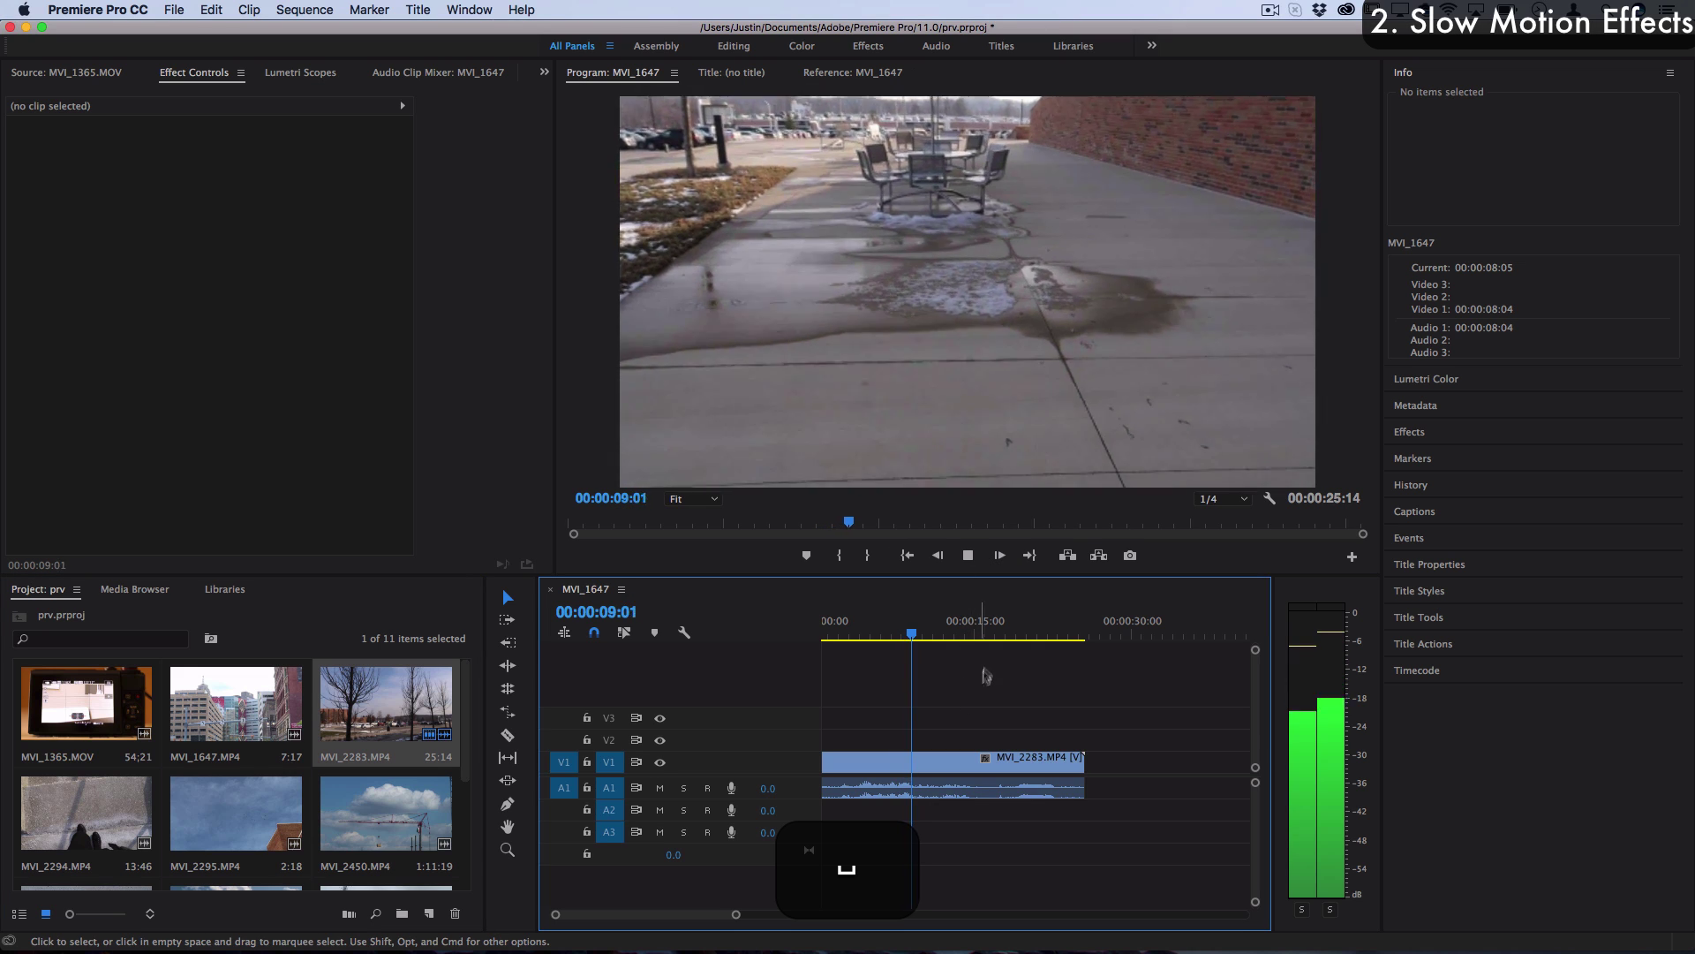
left_click(998, 634)
key("space")
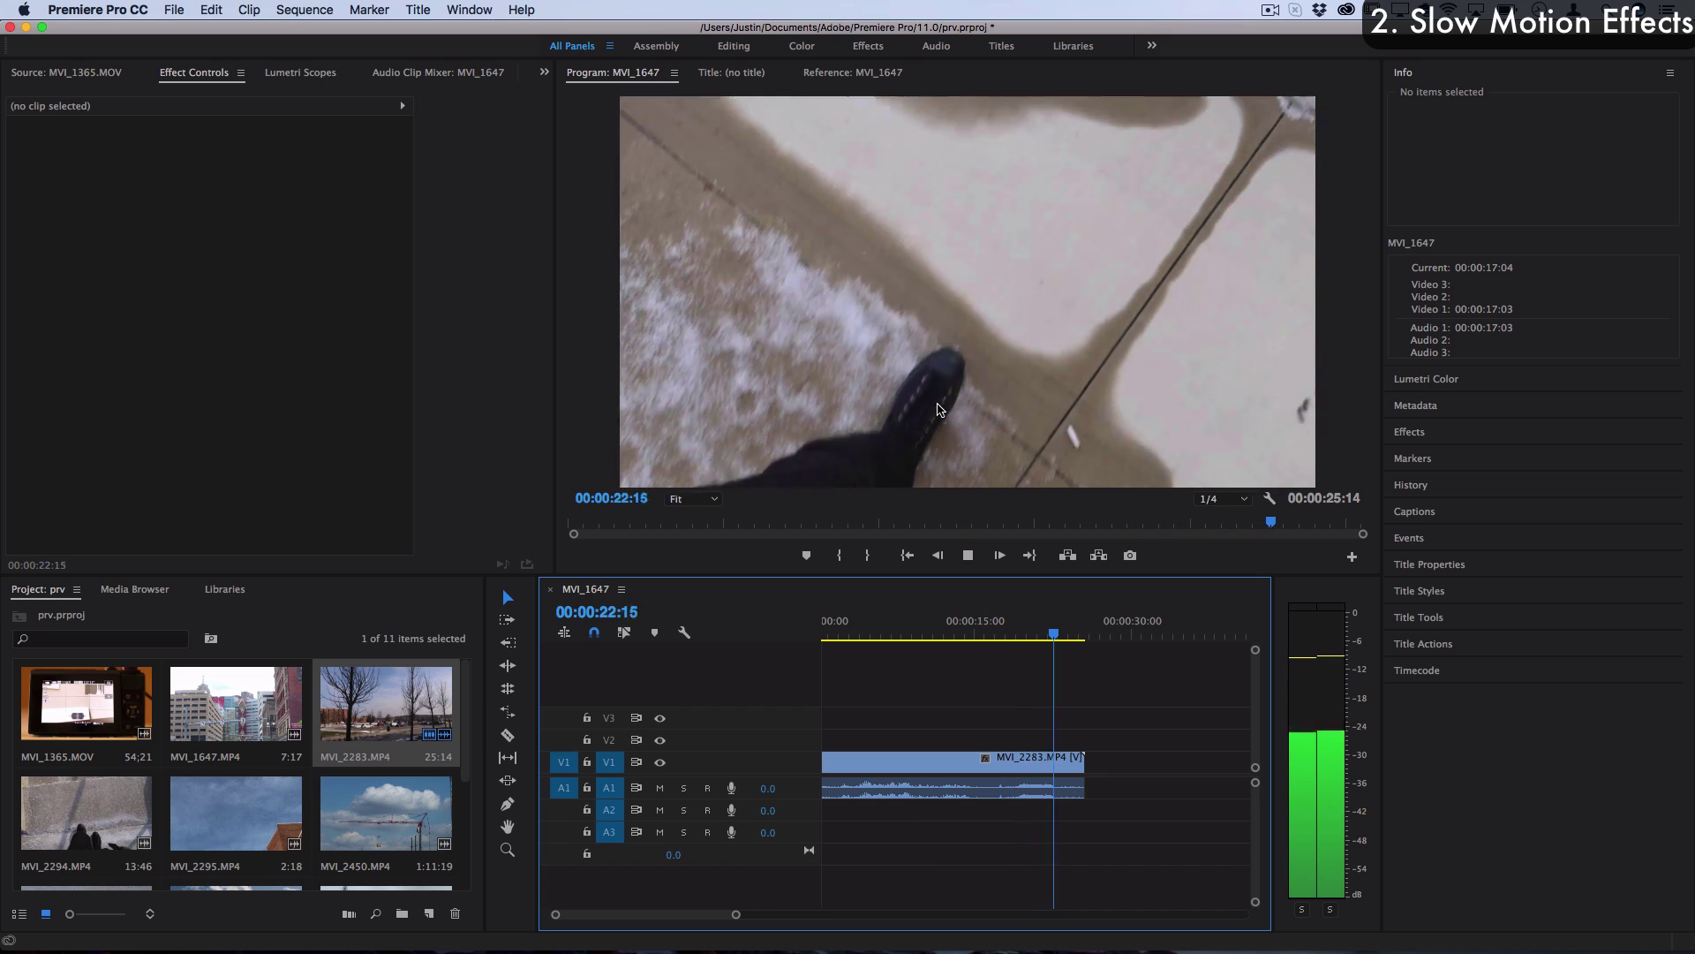
left_click(975, 635)
key("c")
key("shift")
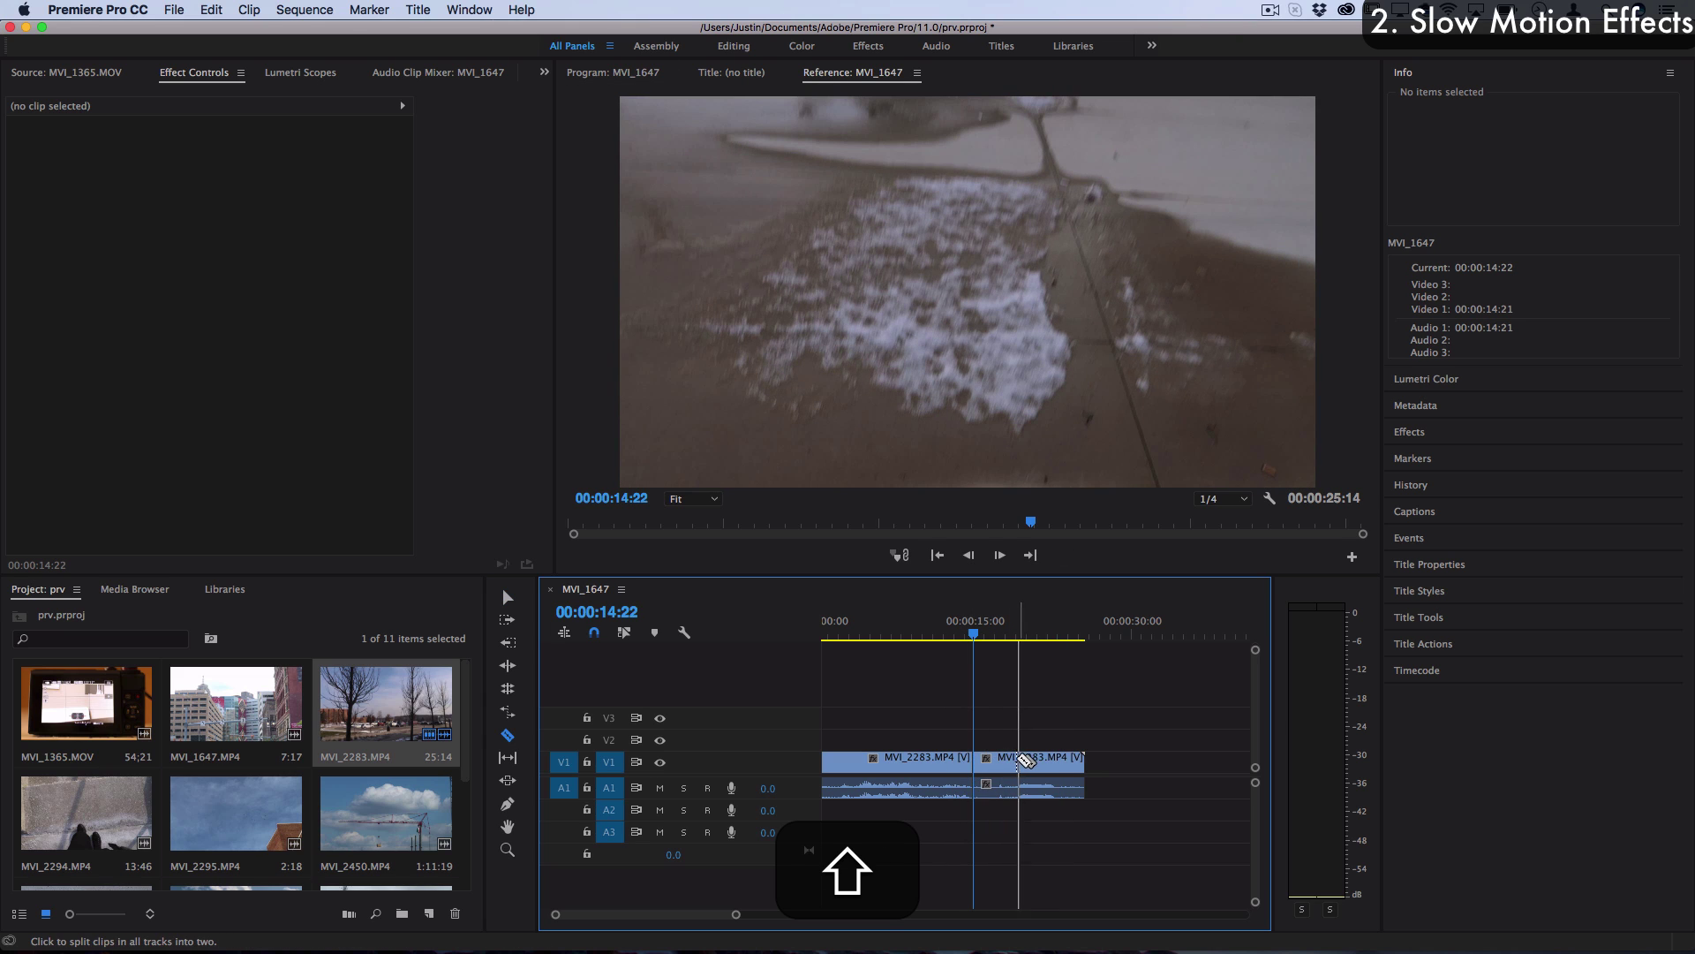
key("v")
left_click_drag(975, 634, 797, 628)
left_click_drag(1082, 671, 783, 849)
key("BackSpace")
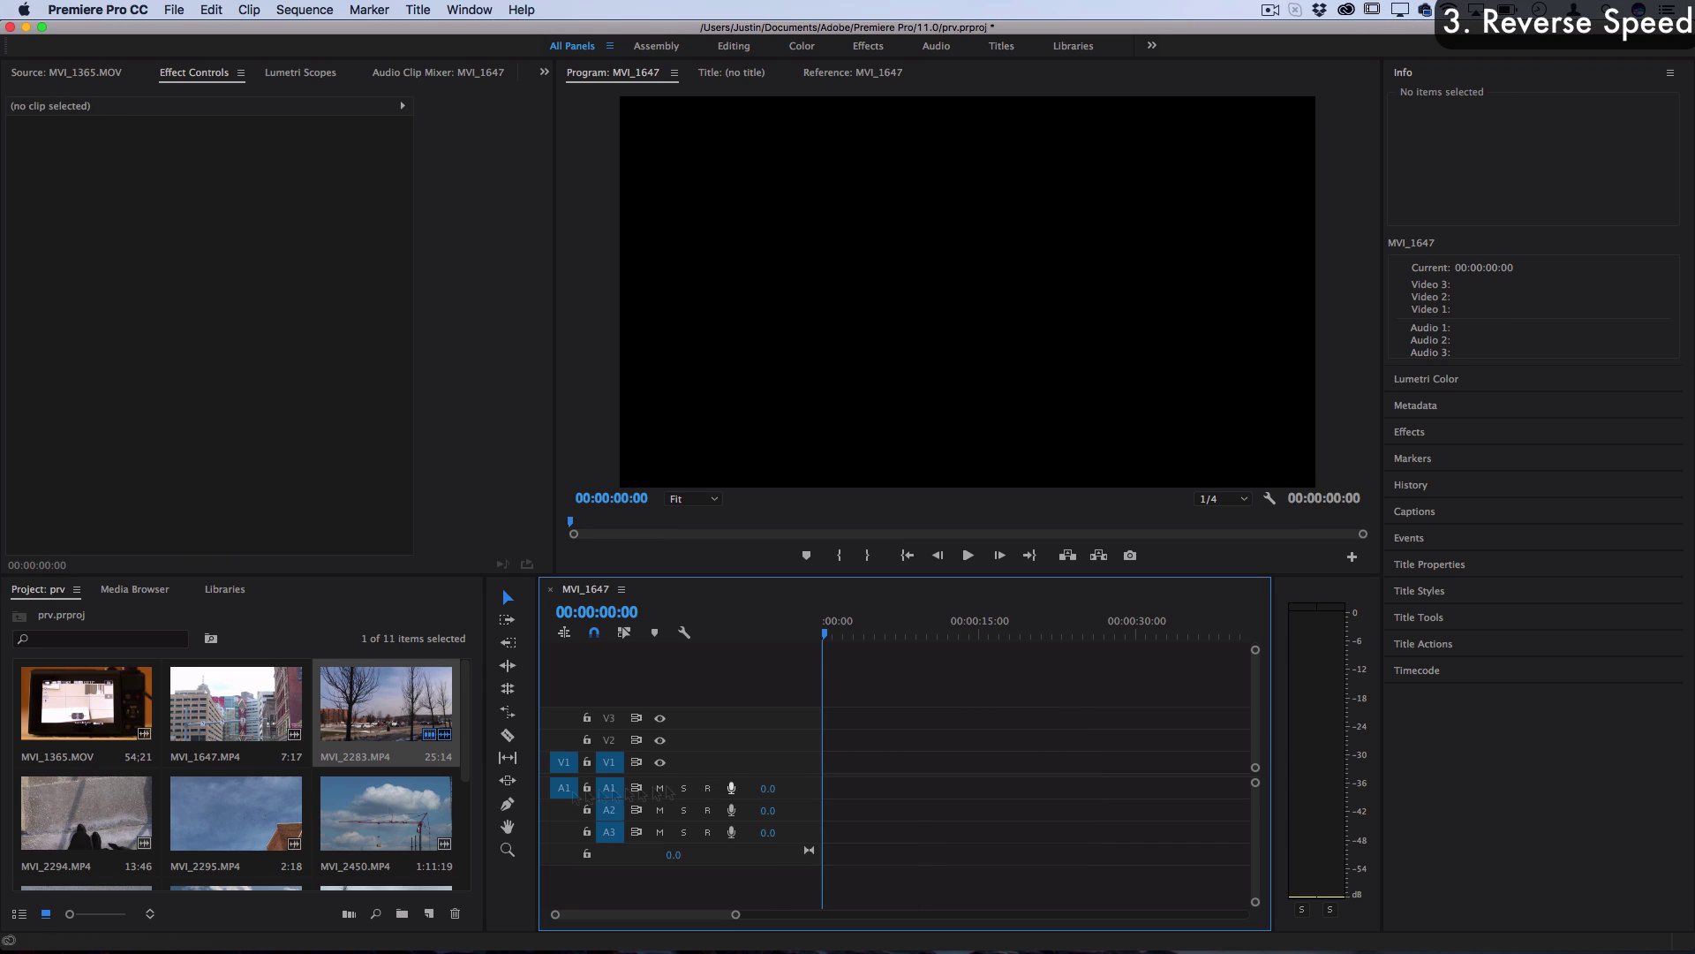
Add MVI_2294 to the timeline and enable Reverse Speed in its Speed/Duration settings
scroll(240, 776, "down", 3)
left_click_drag(84, 723, 834, 761)
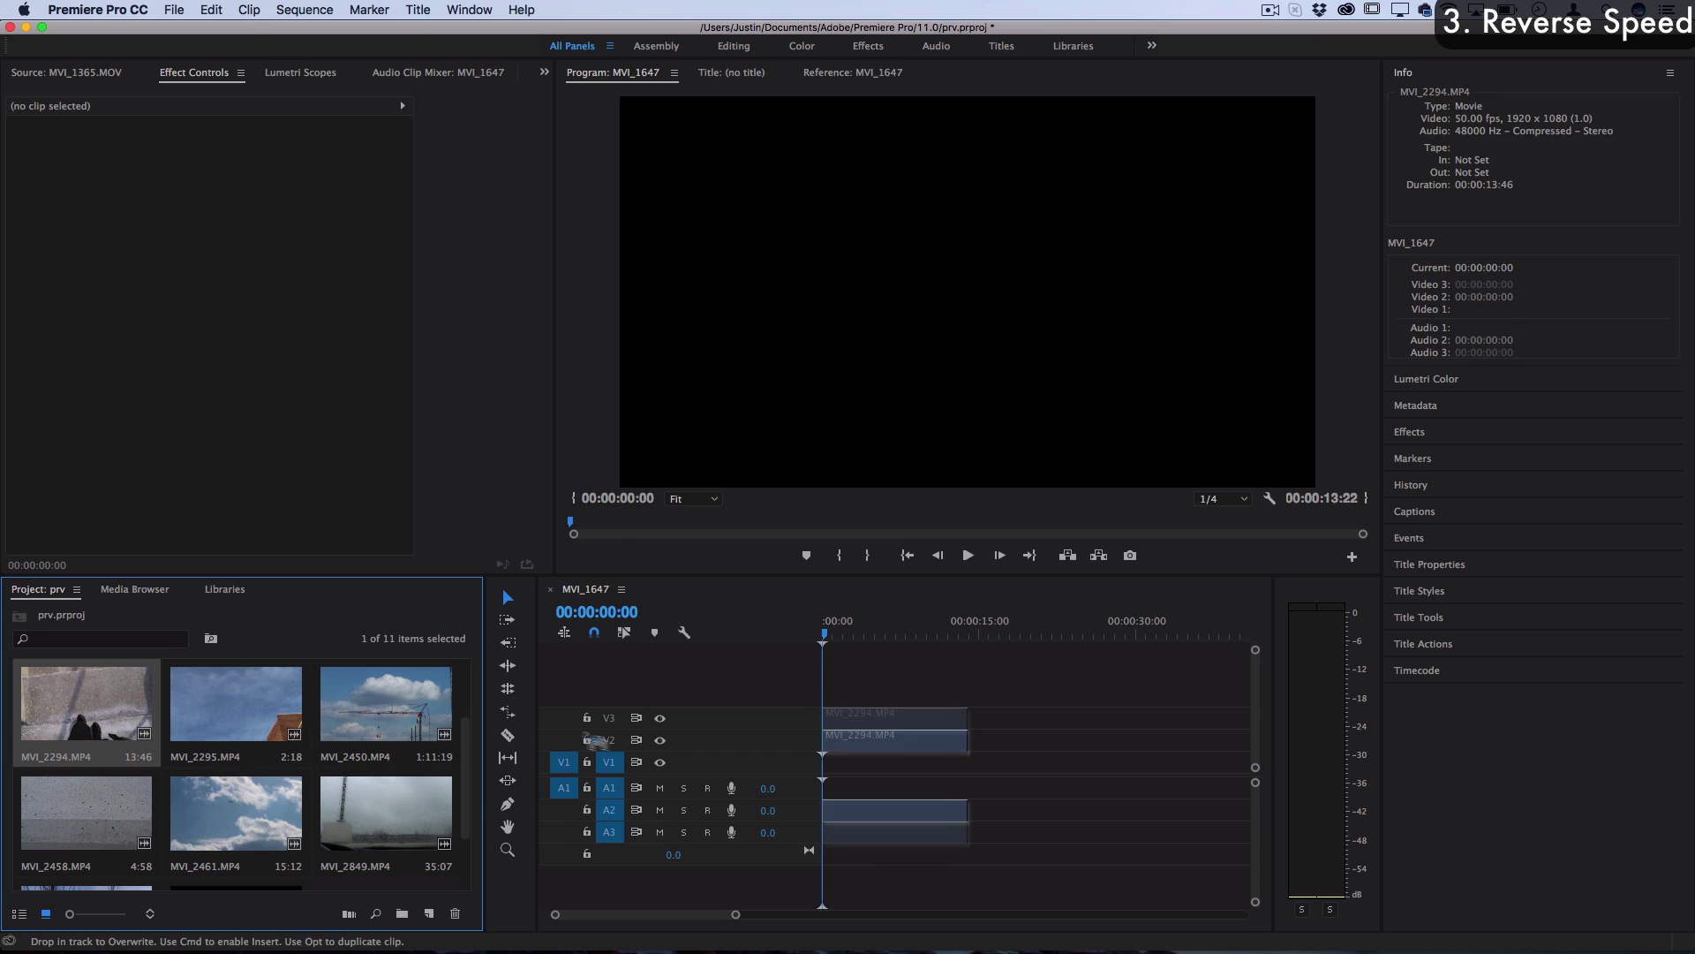
left_click(879, 630)
key("space")
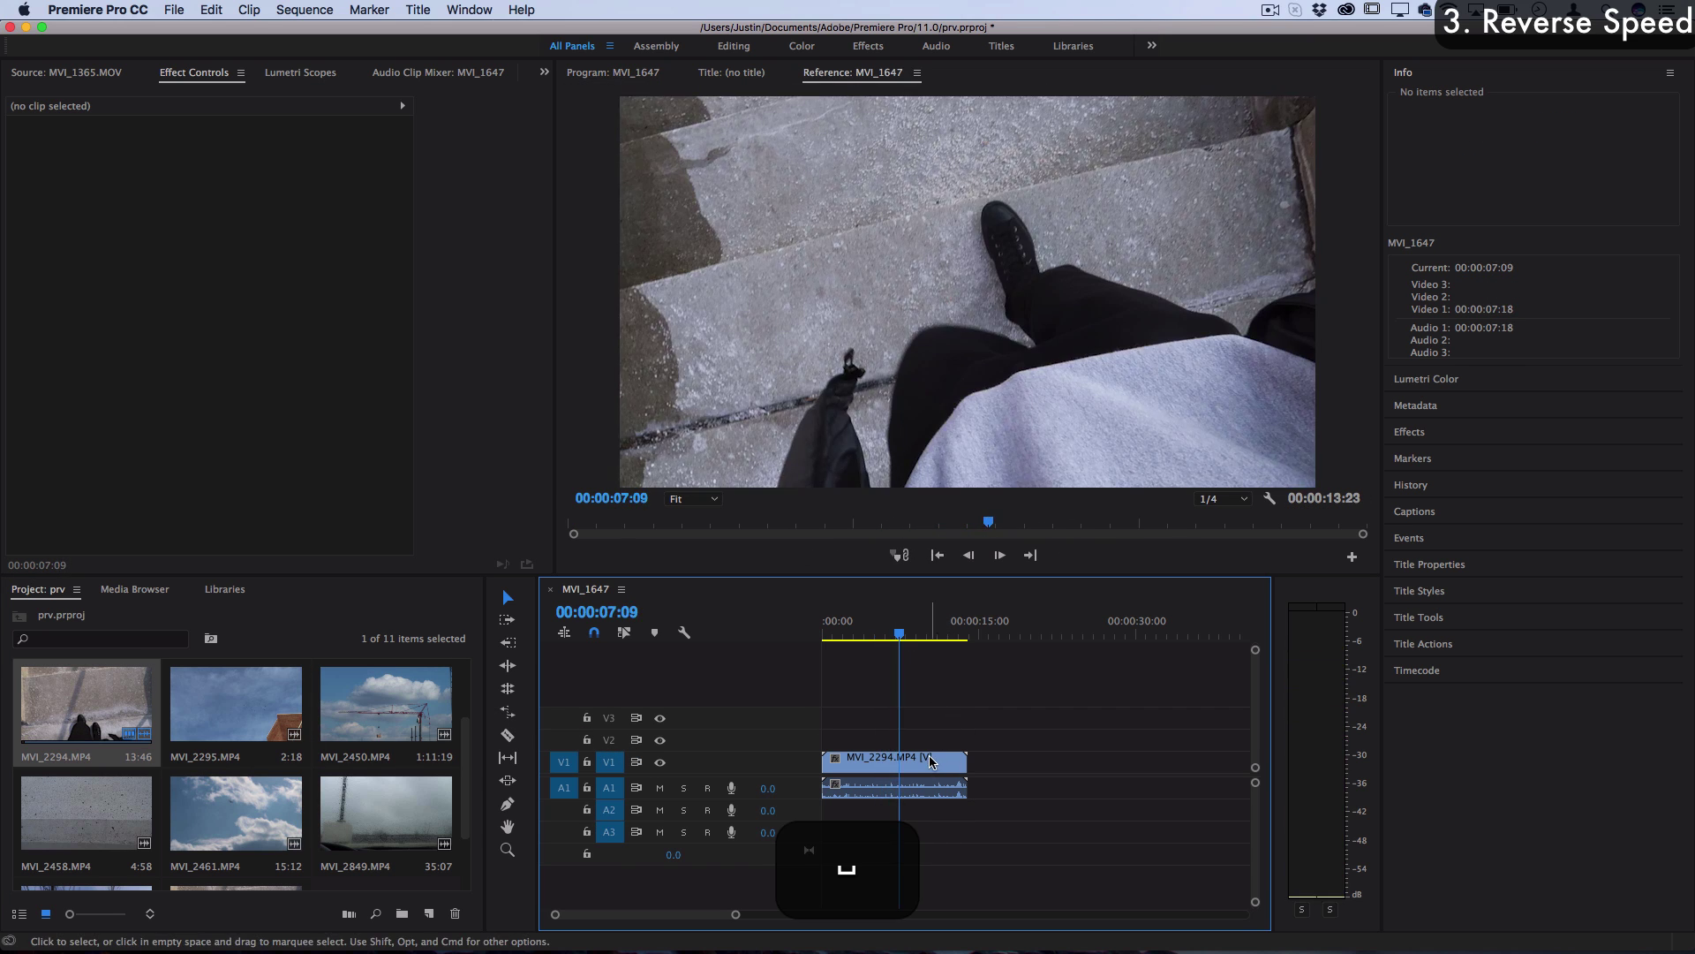
right_click(929, 755)
left_click(988, 639)
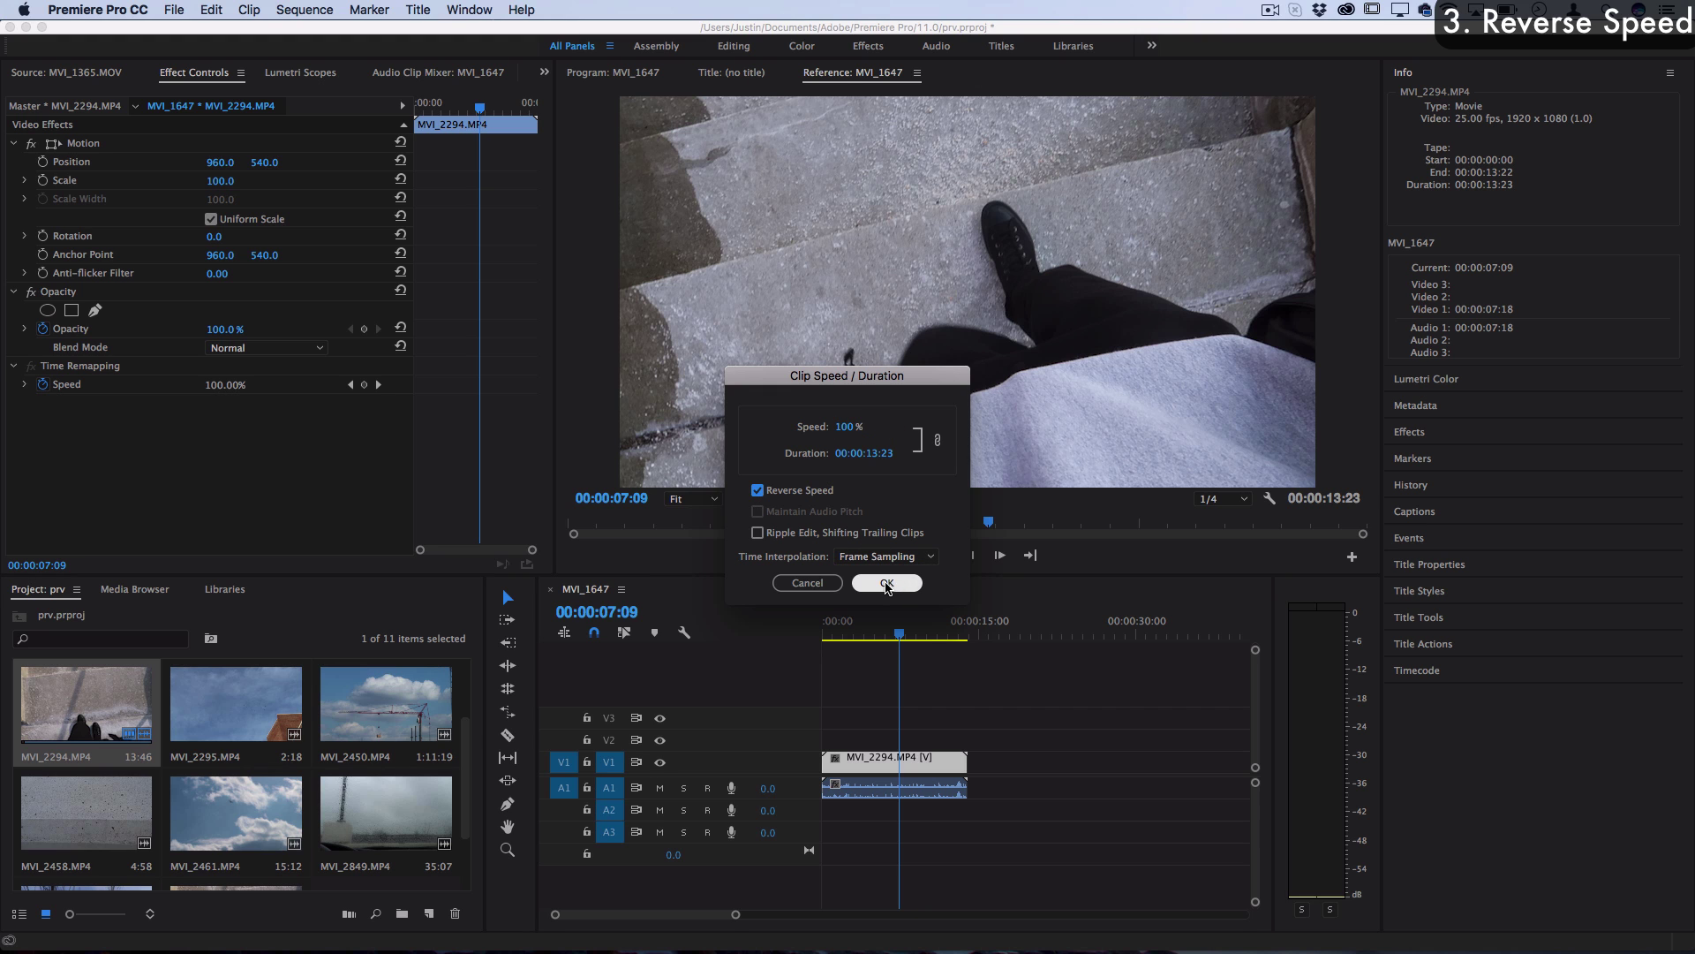
left_click(887, 583)
key("space")
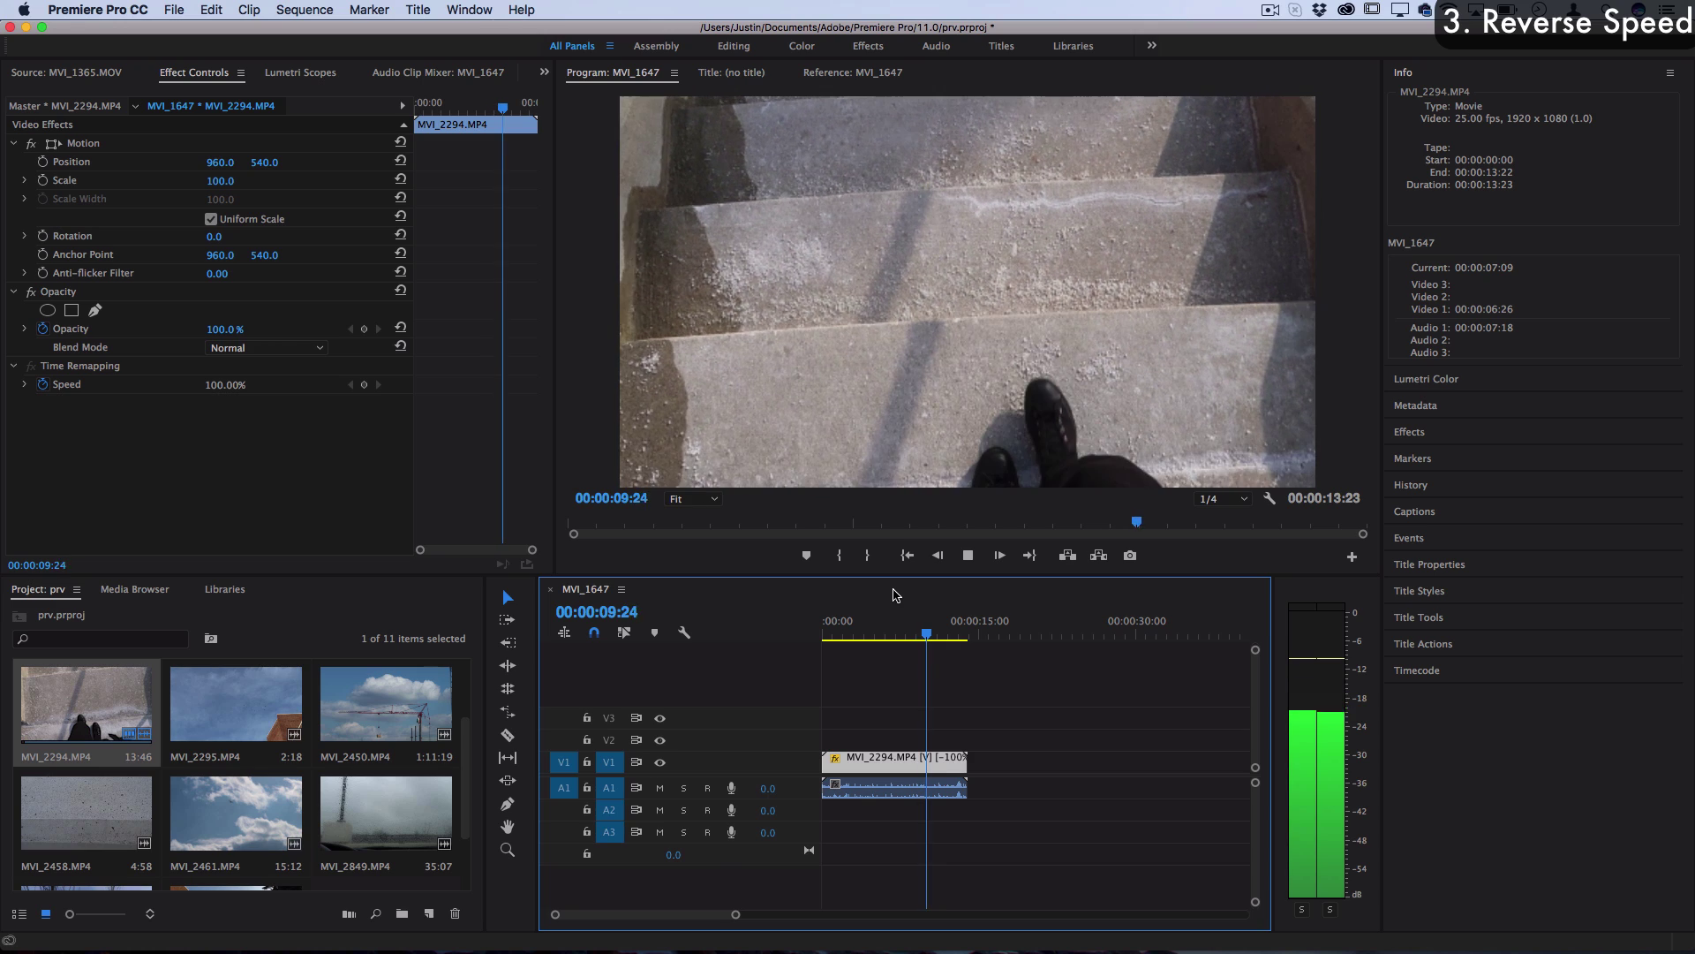
left_click_drag(862, 628, 834, 627)
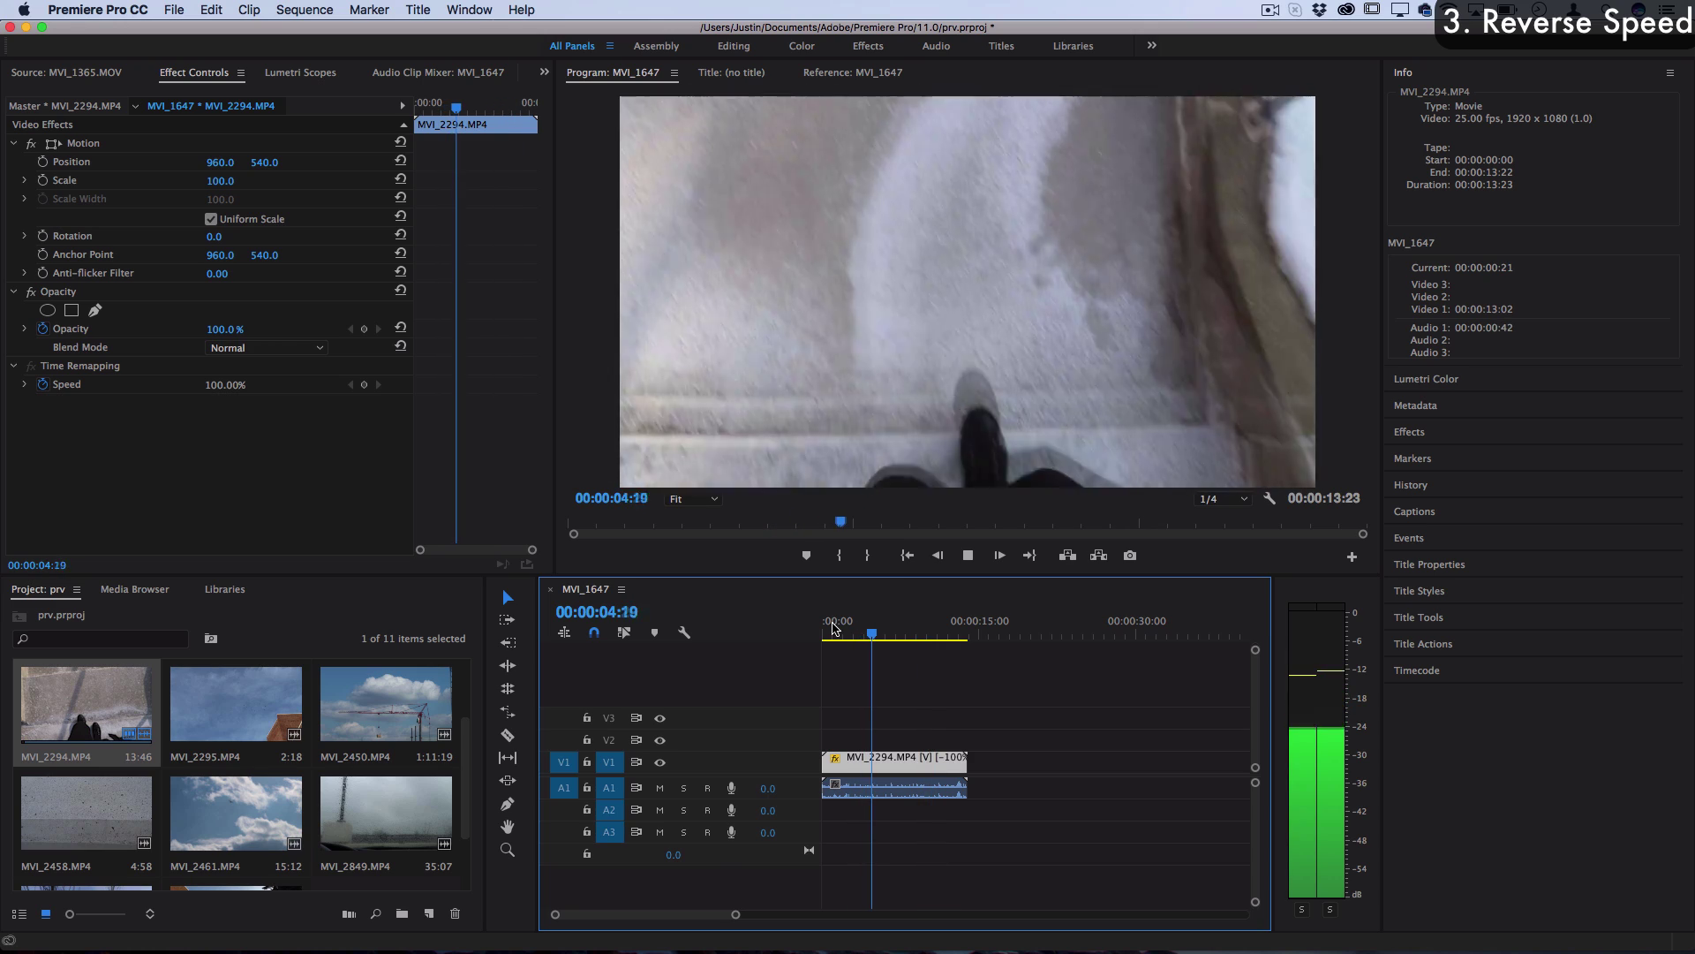
key("space")
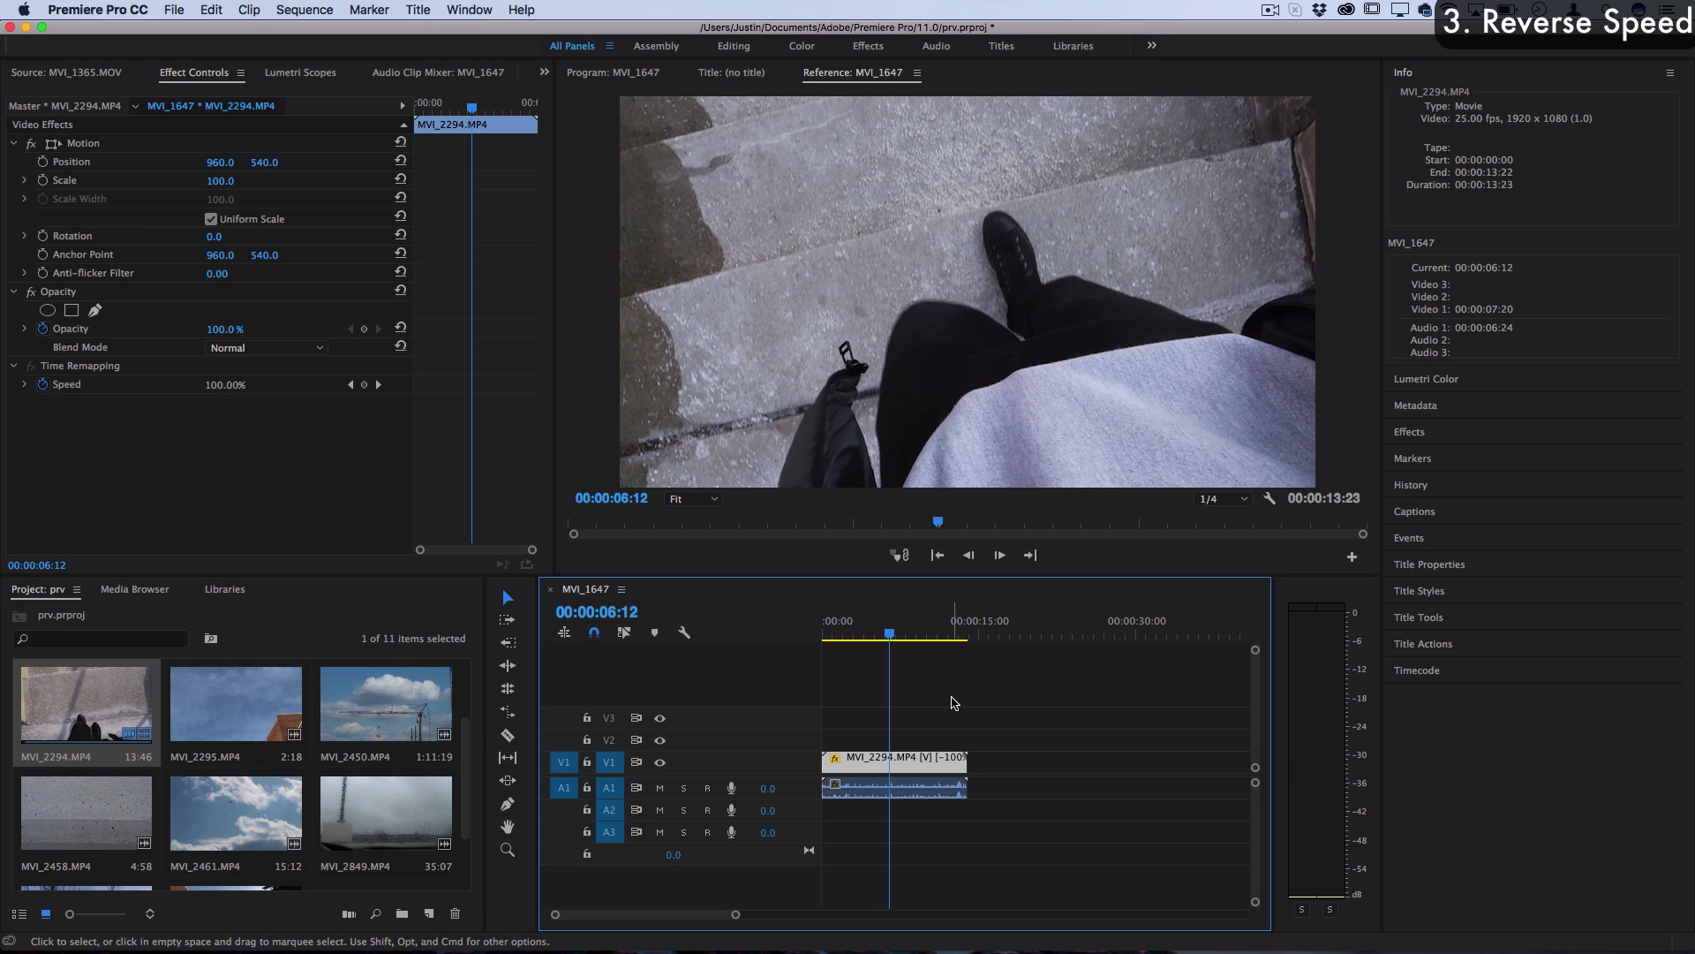
Rate-stretch the reversed clip faster, then slower to -52.57%, and place MVI_1647 at the timeline start
key("r")
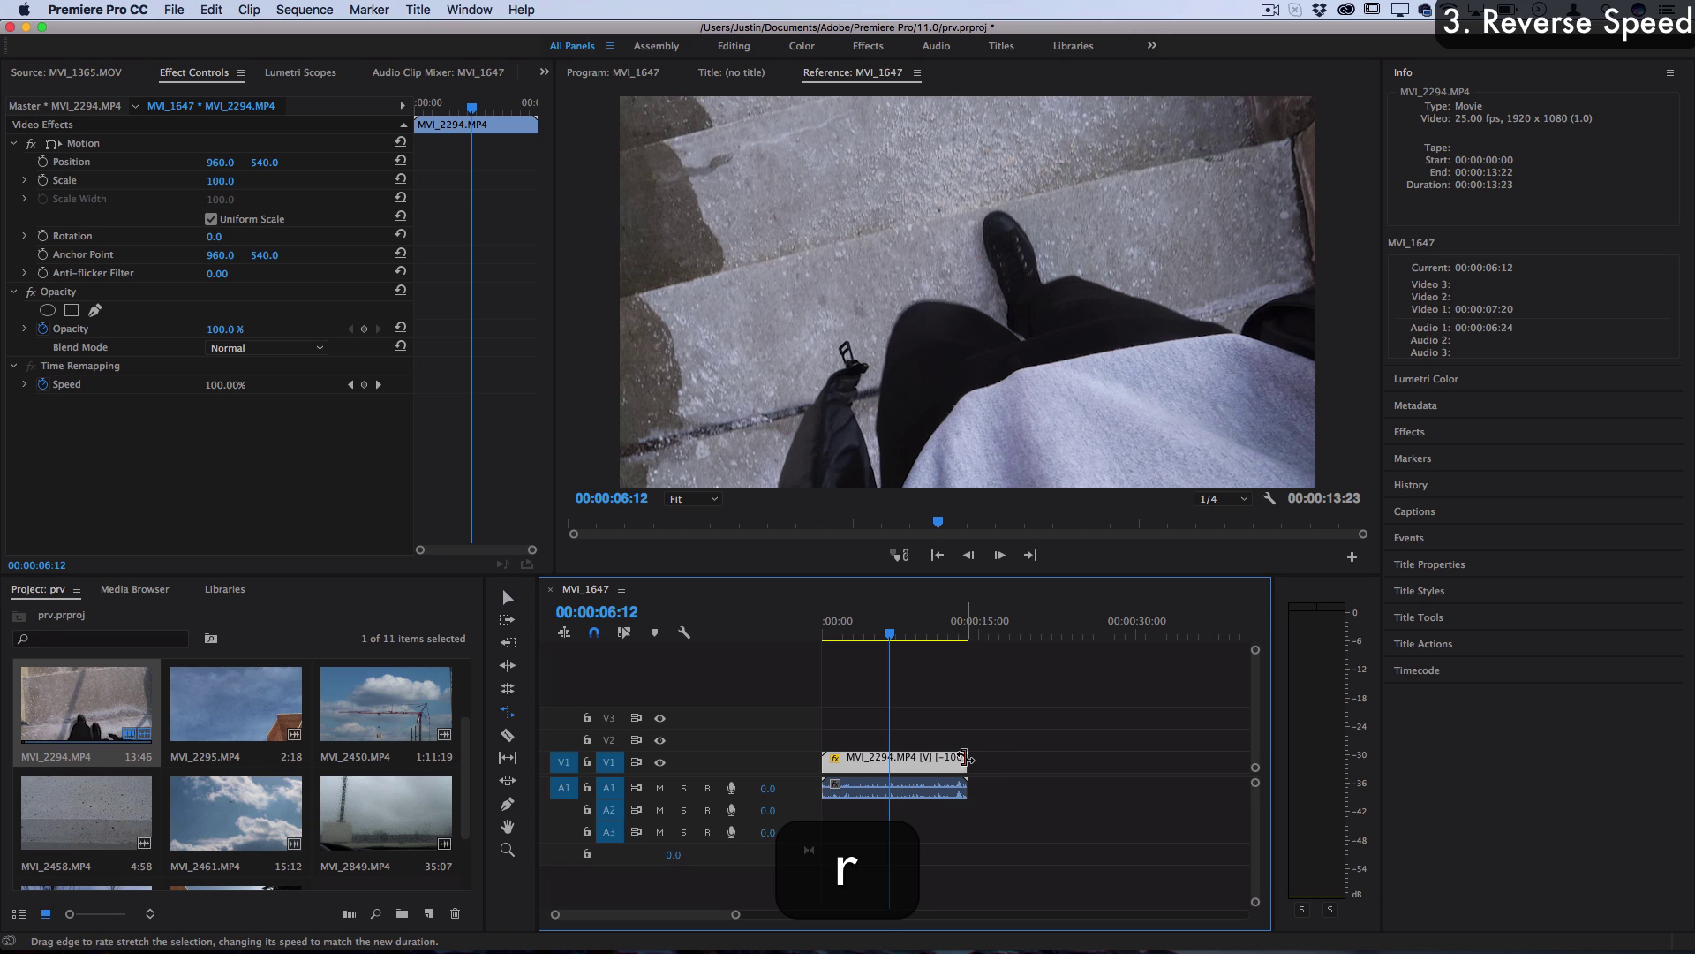
left_click_drag(966, 758, 911, 761)
left_click(830, 629)
key("space")
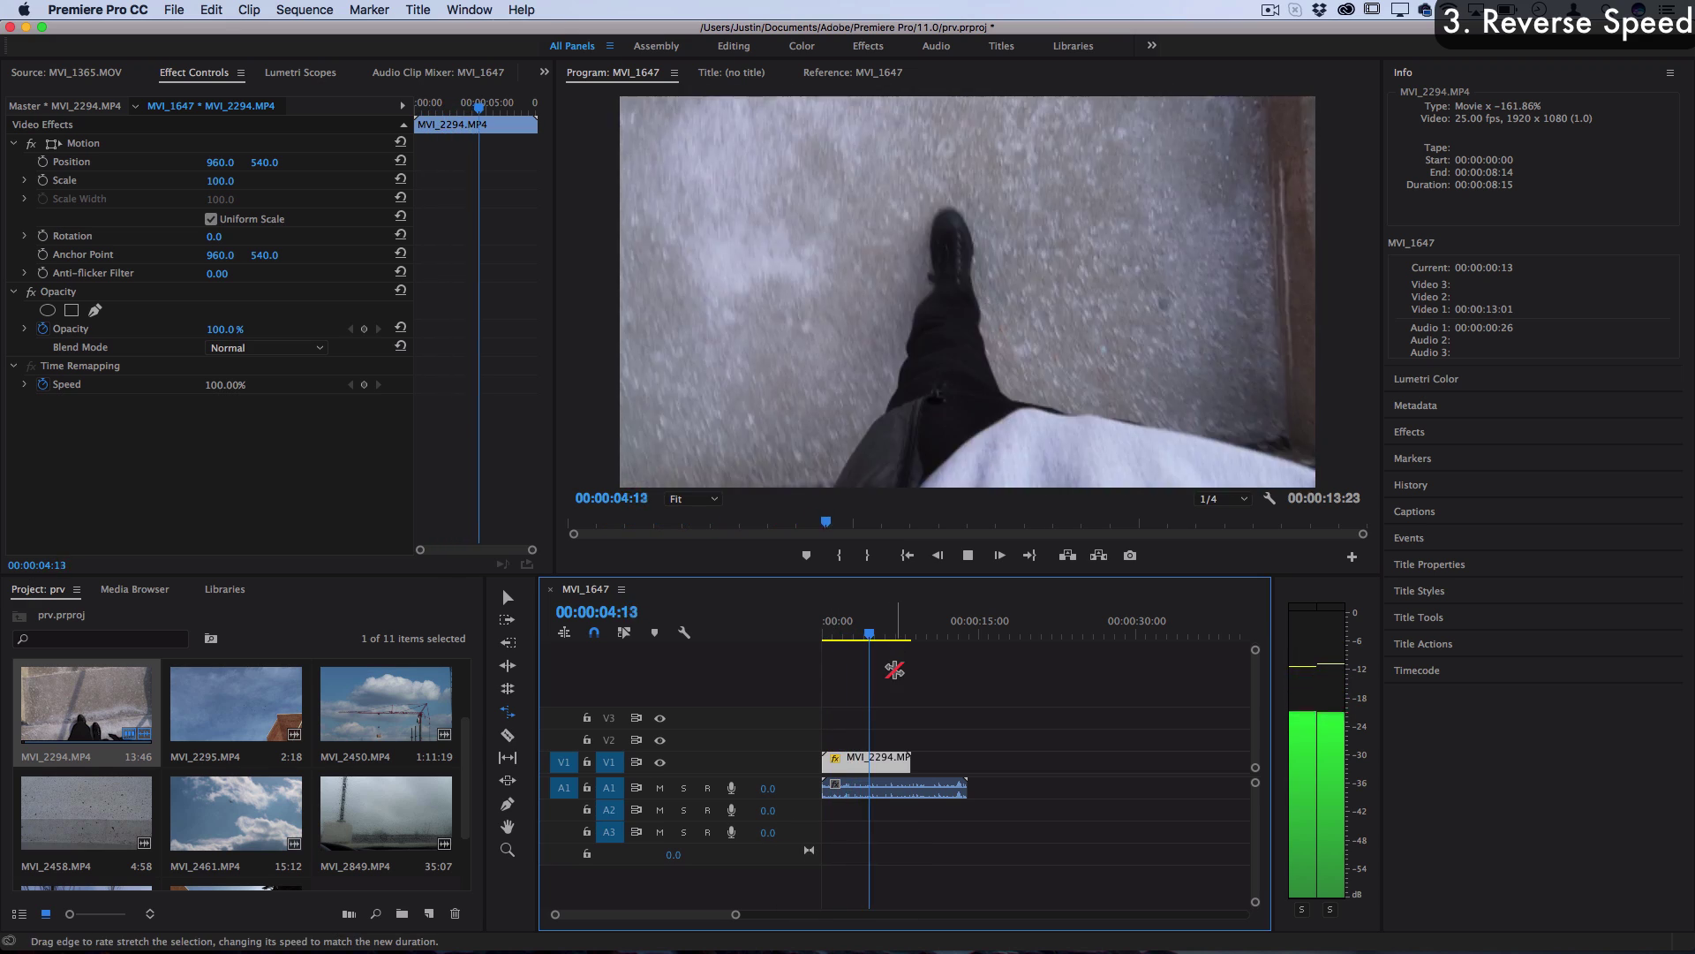
key("space")
left_click_drag(910, 761, 1098, 761)
key("space")
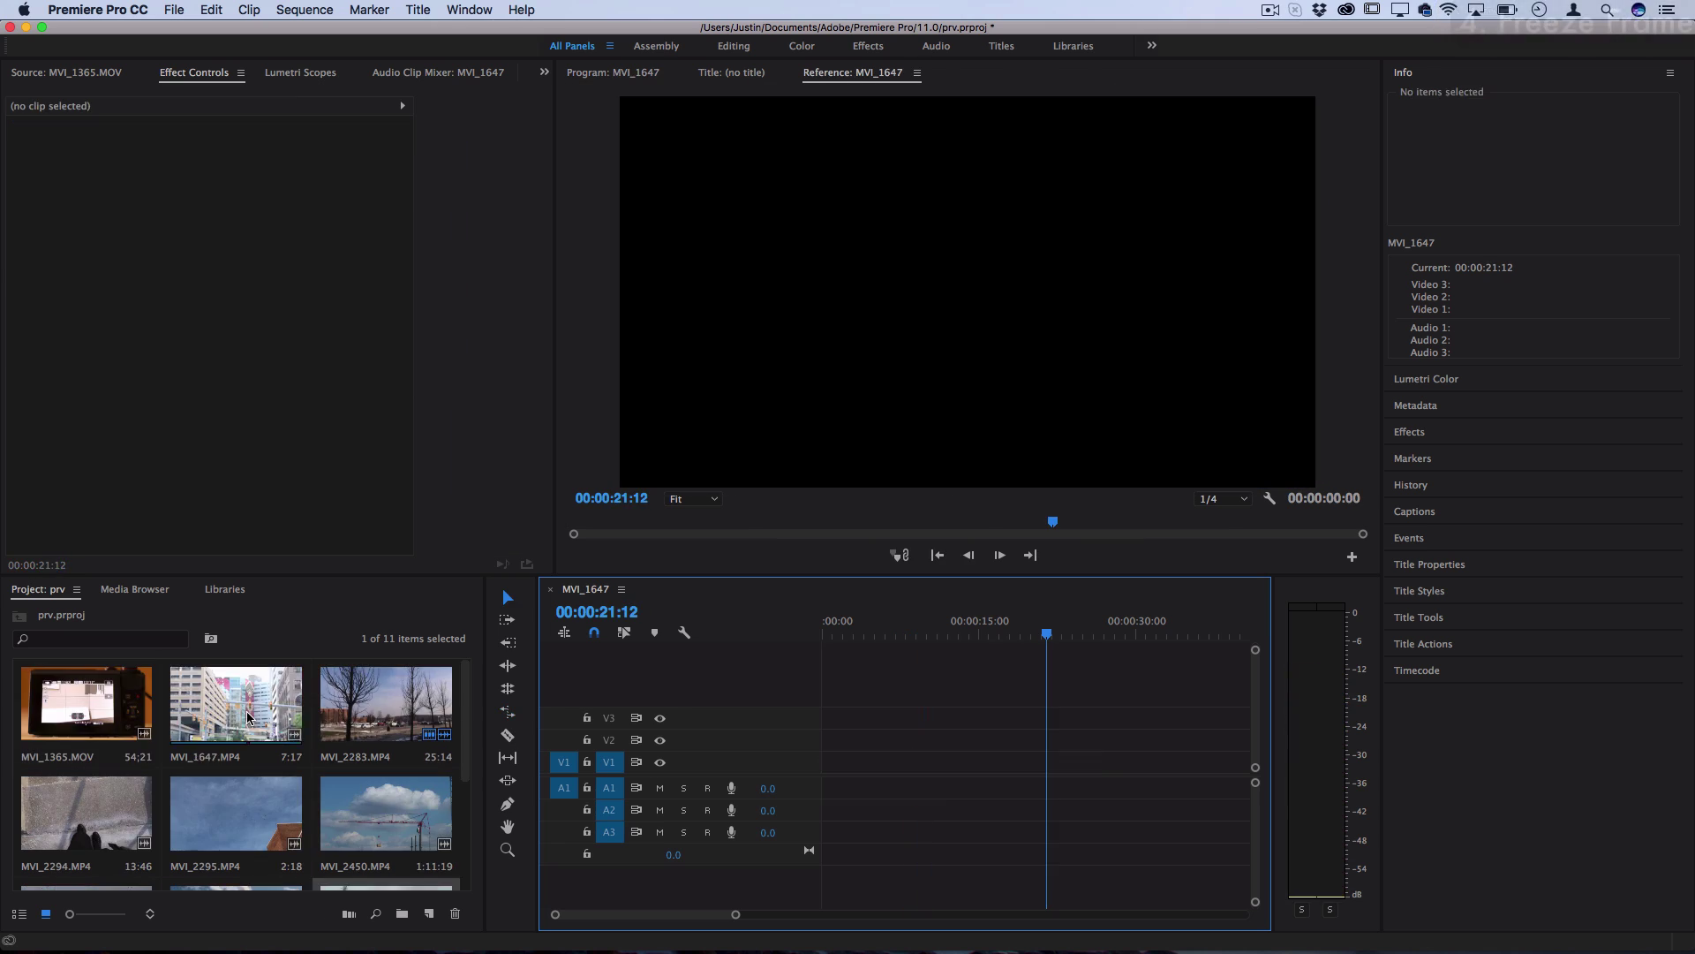
left_click_drag(247, 717, 830, 759)
left_click_drag(839, 629, 856, 629)
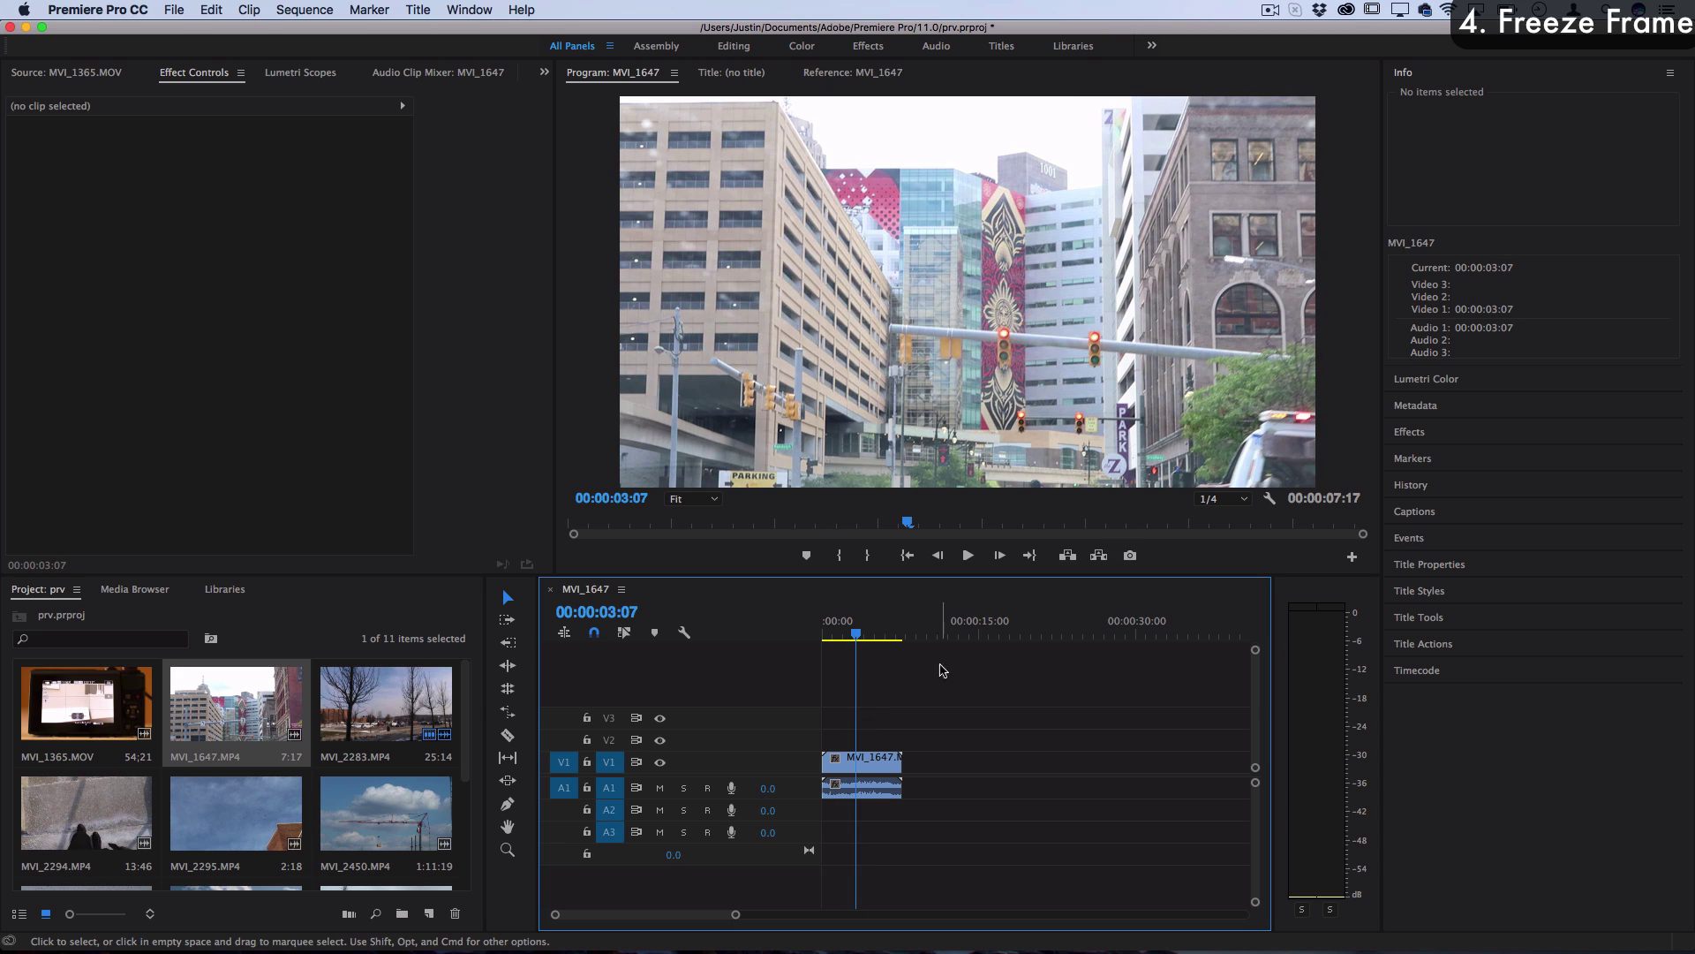
Stop at 4:18 and add a frame hold to MVI_1647 from there onward, then preview it
key("space")
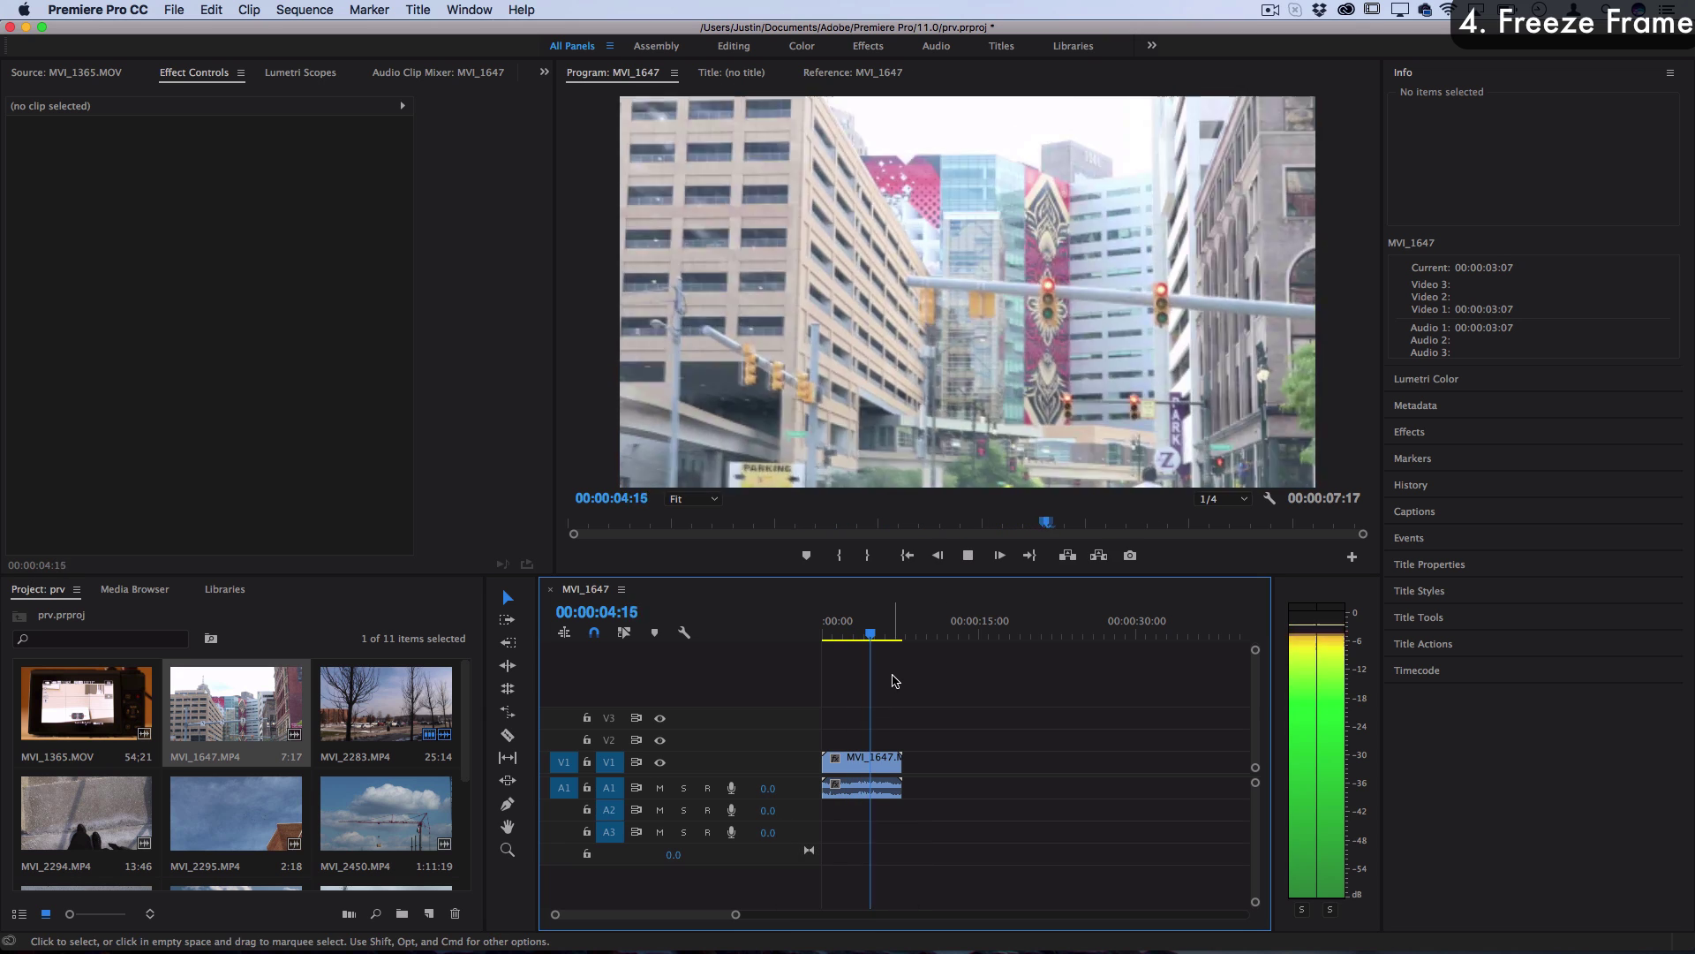
key("space")
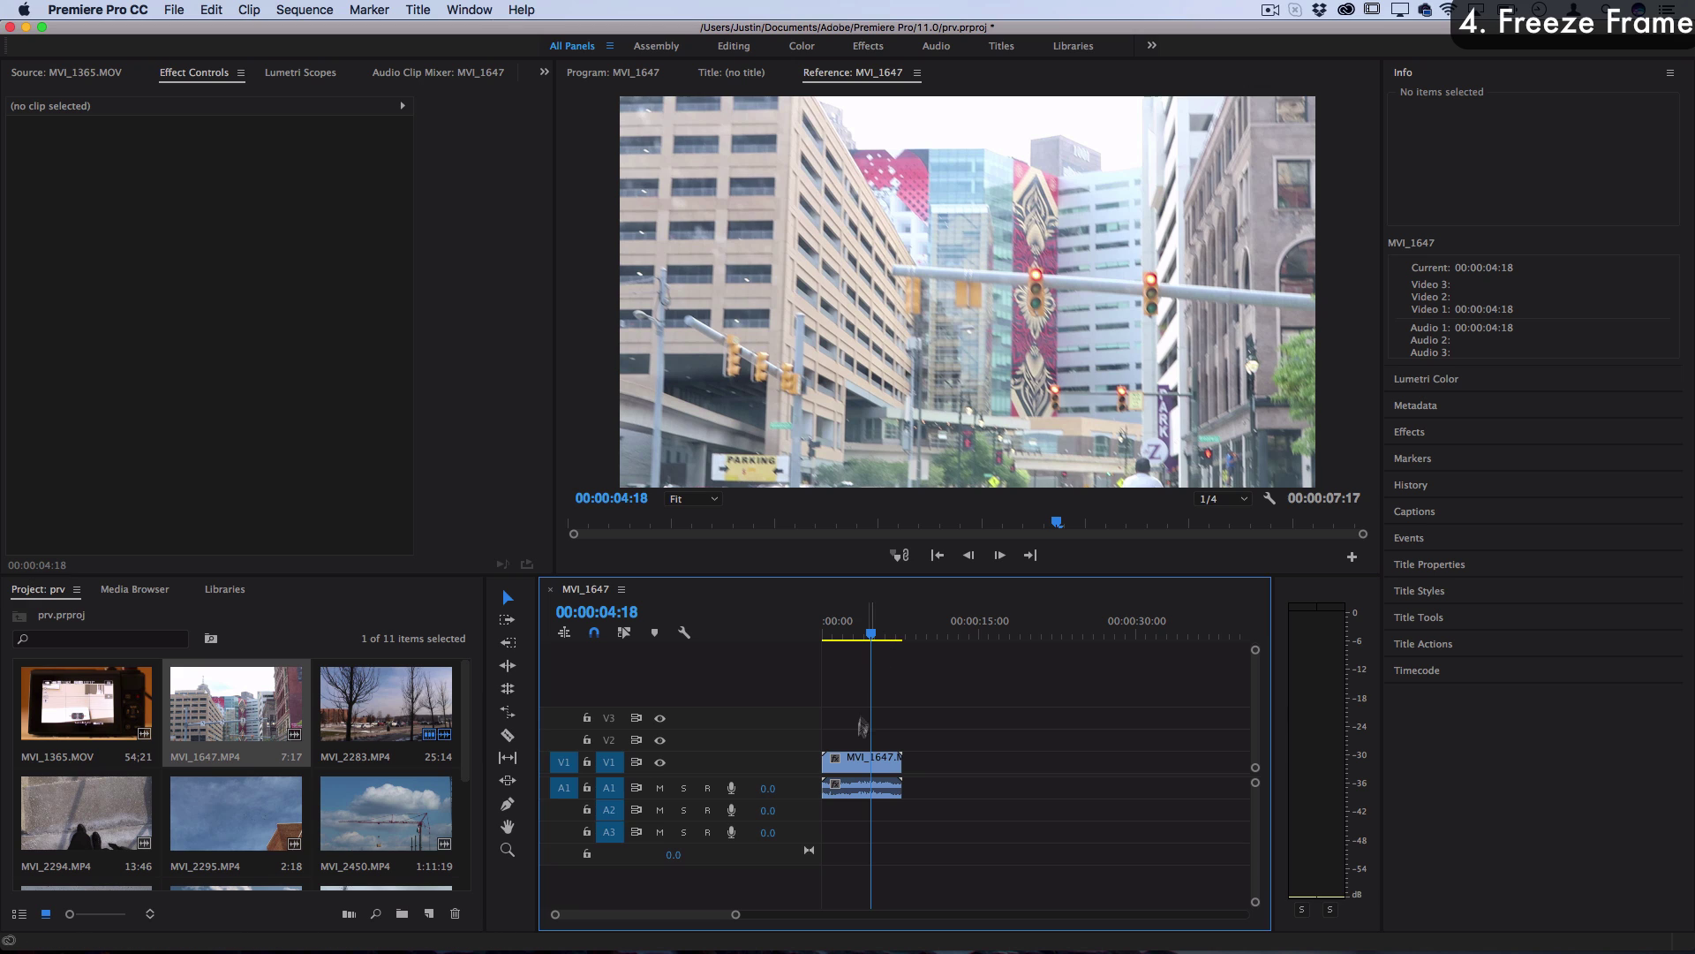
key("equal")
key("equal")
key("equal")
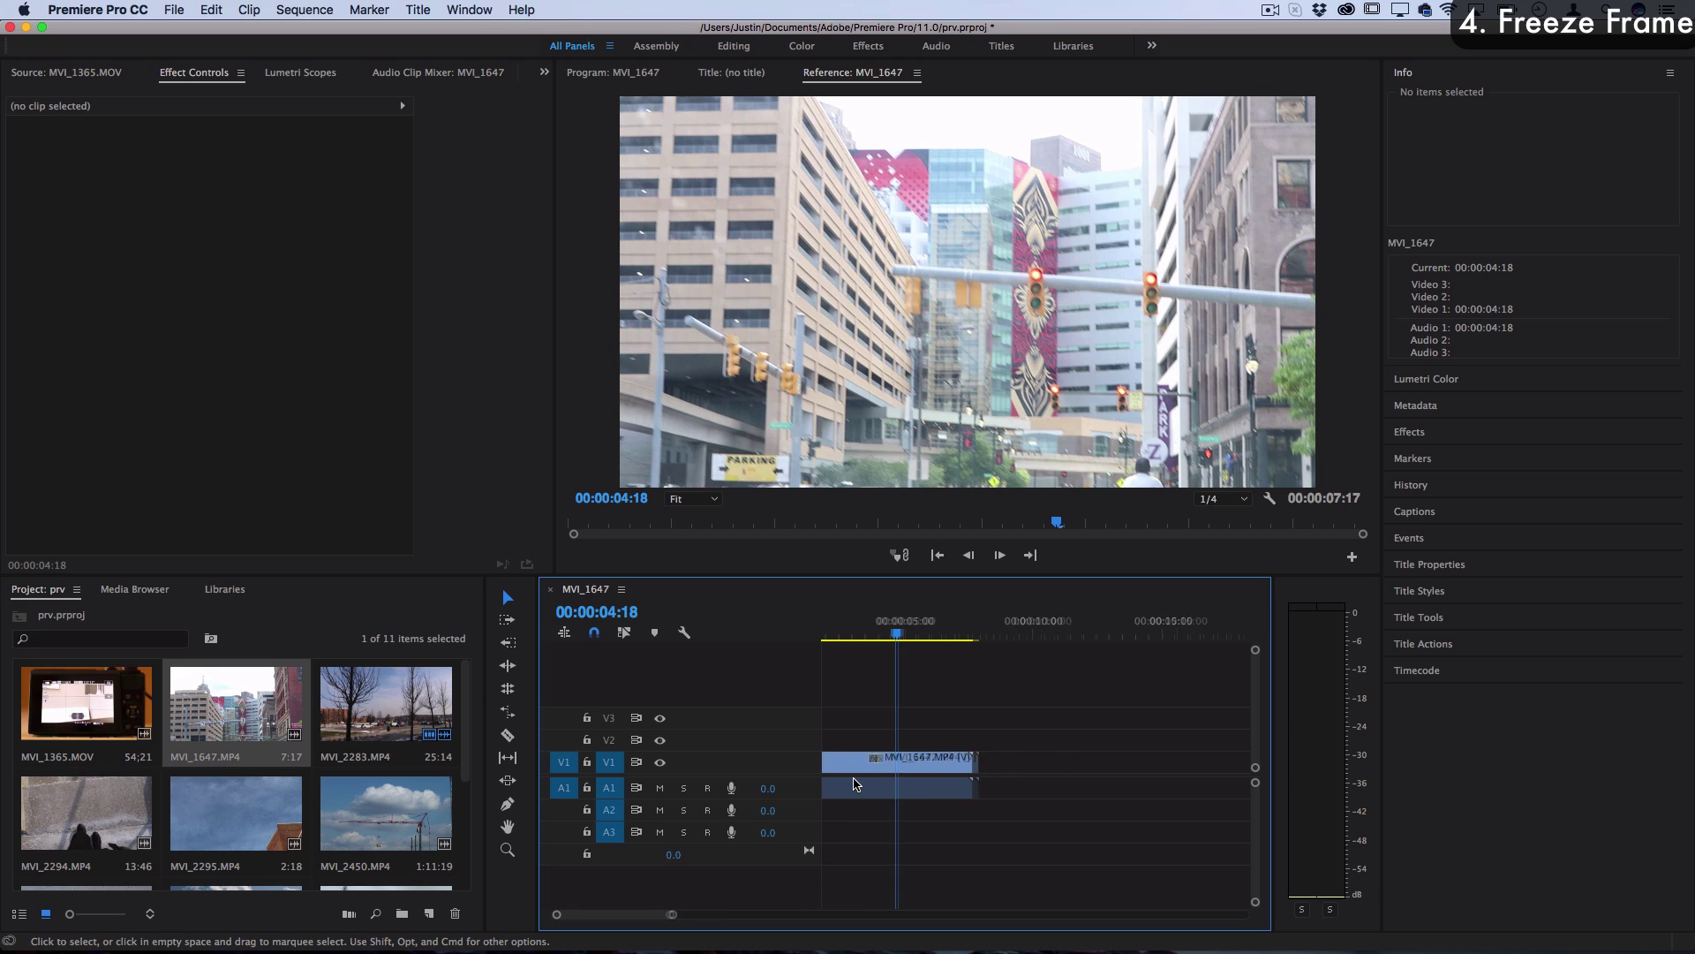
right_click(935, 757)
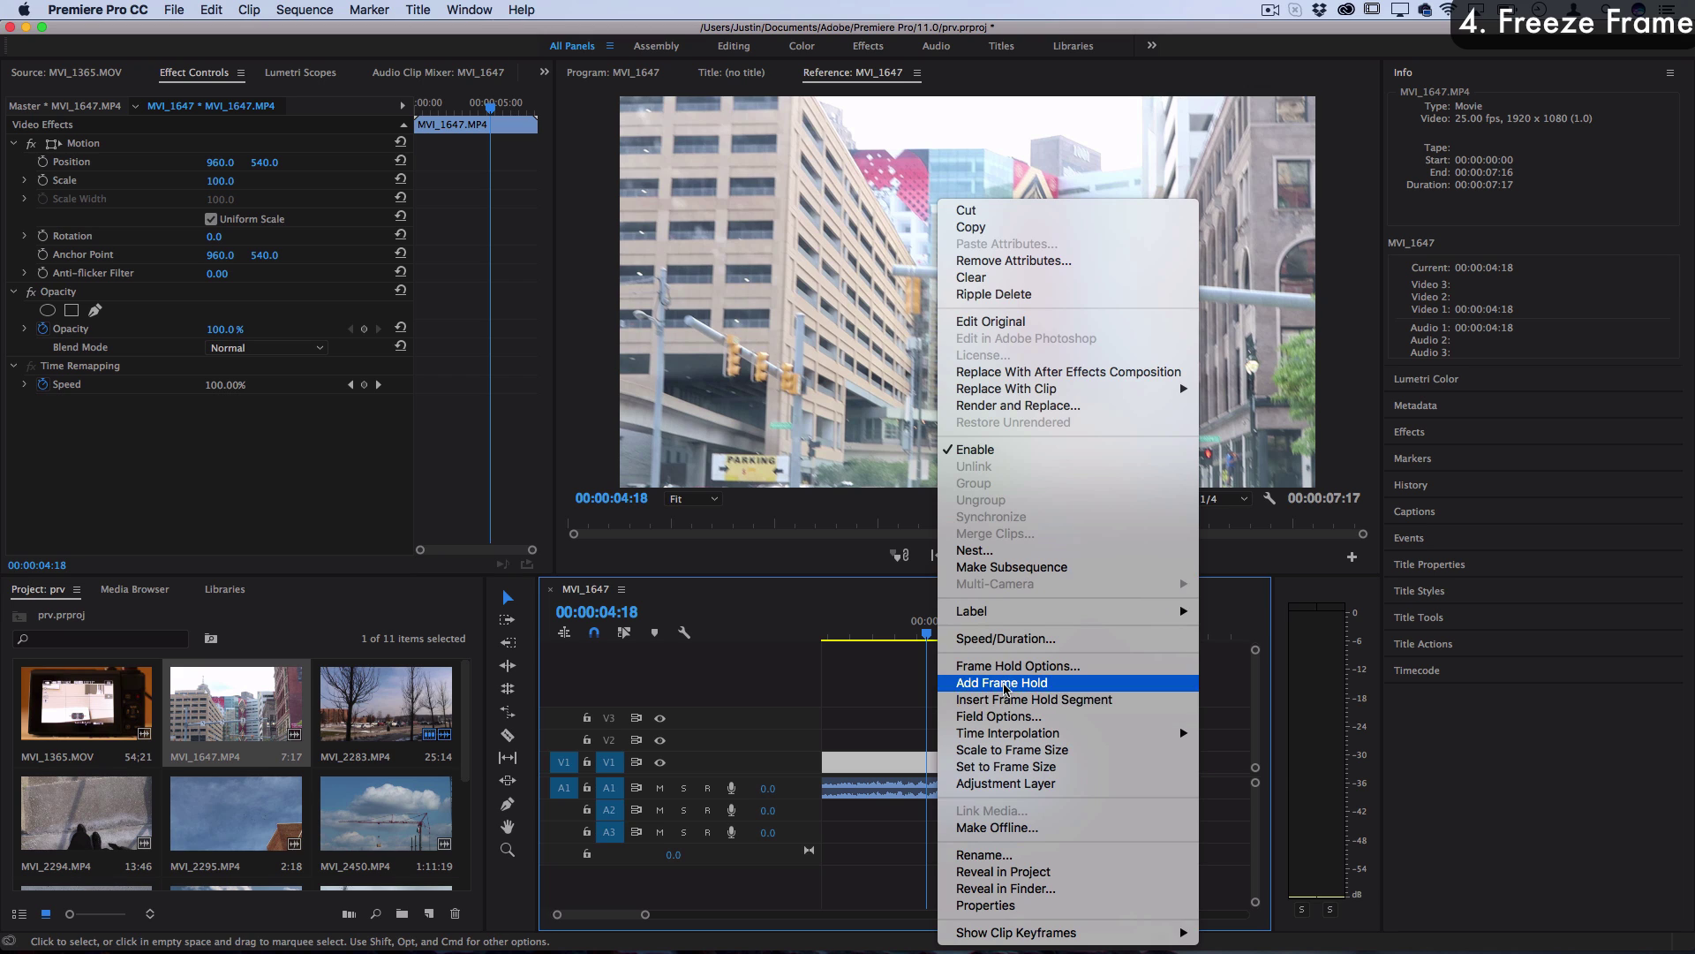
left_click(1008, 686)
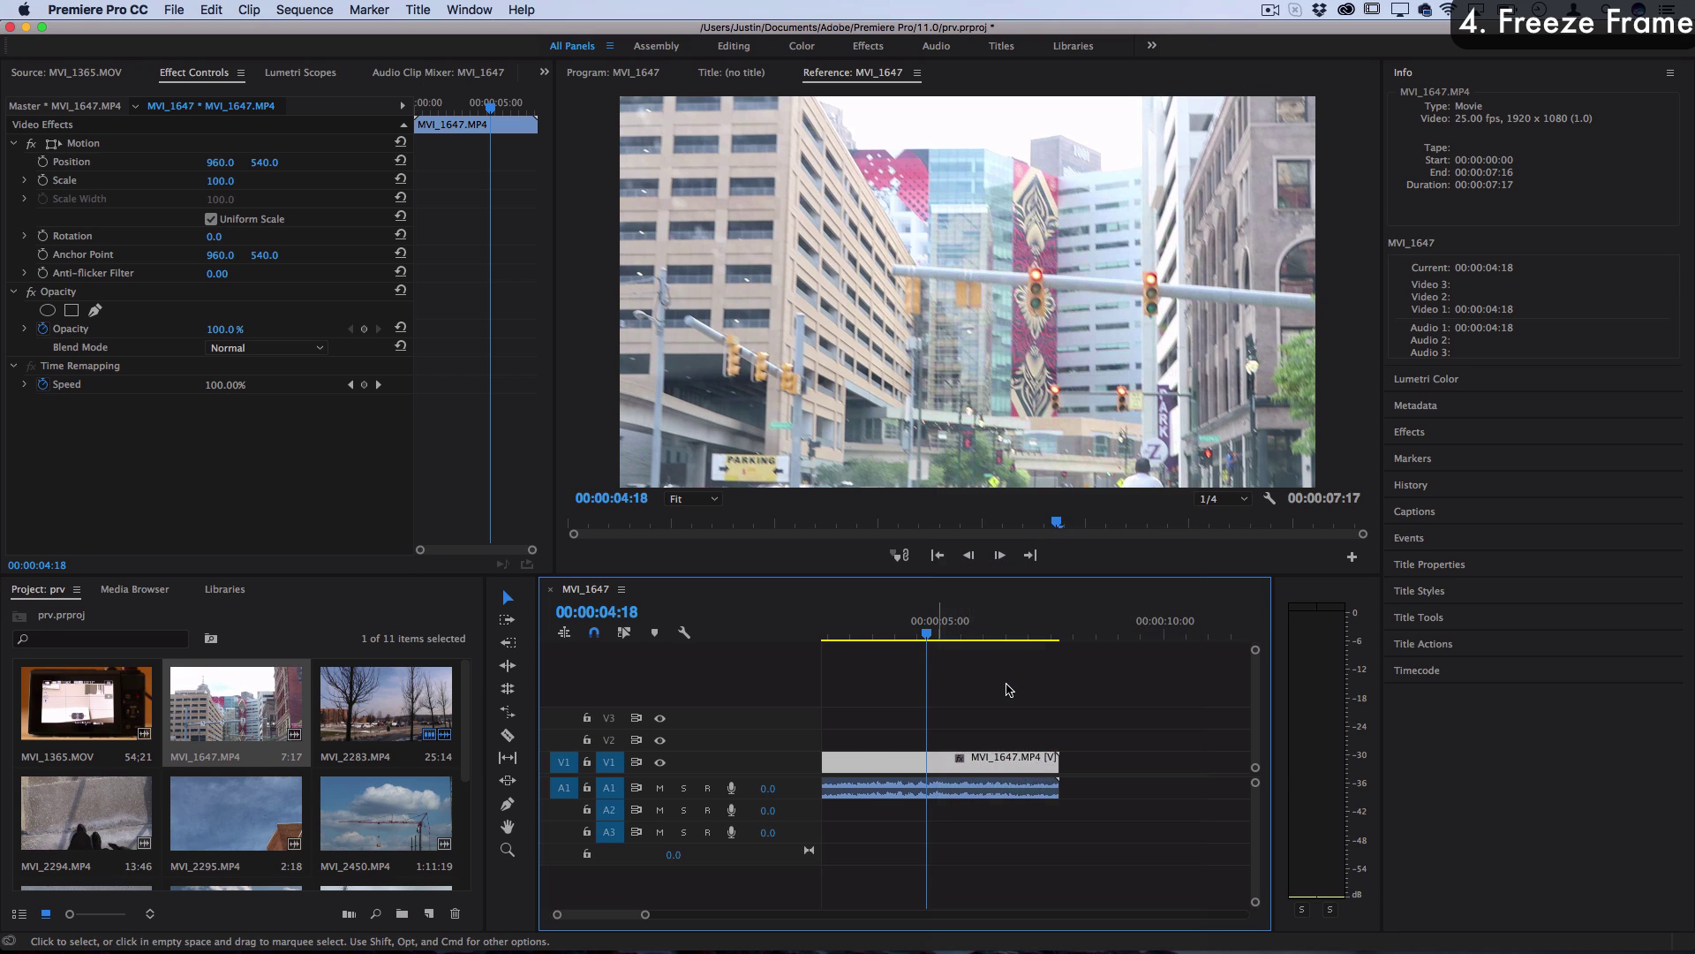
left_click_drag(927, 641, 907, 640)
key("space")
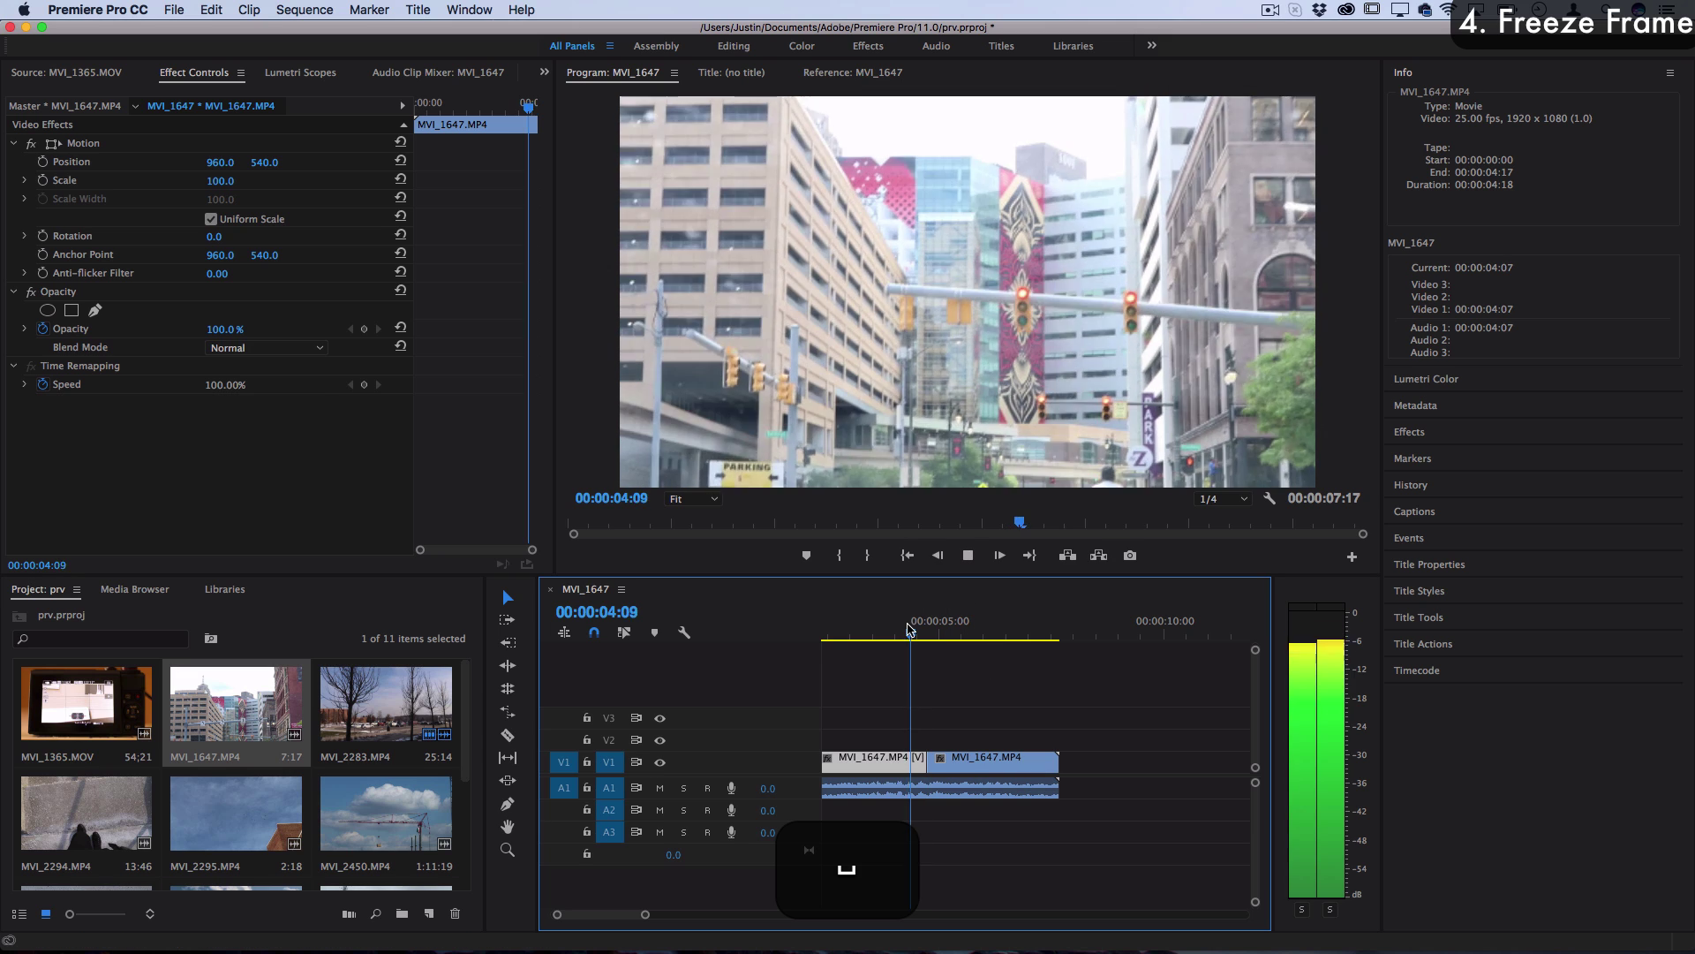
key("space")
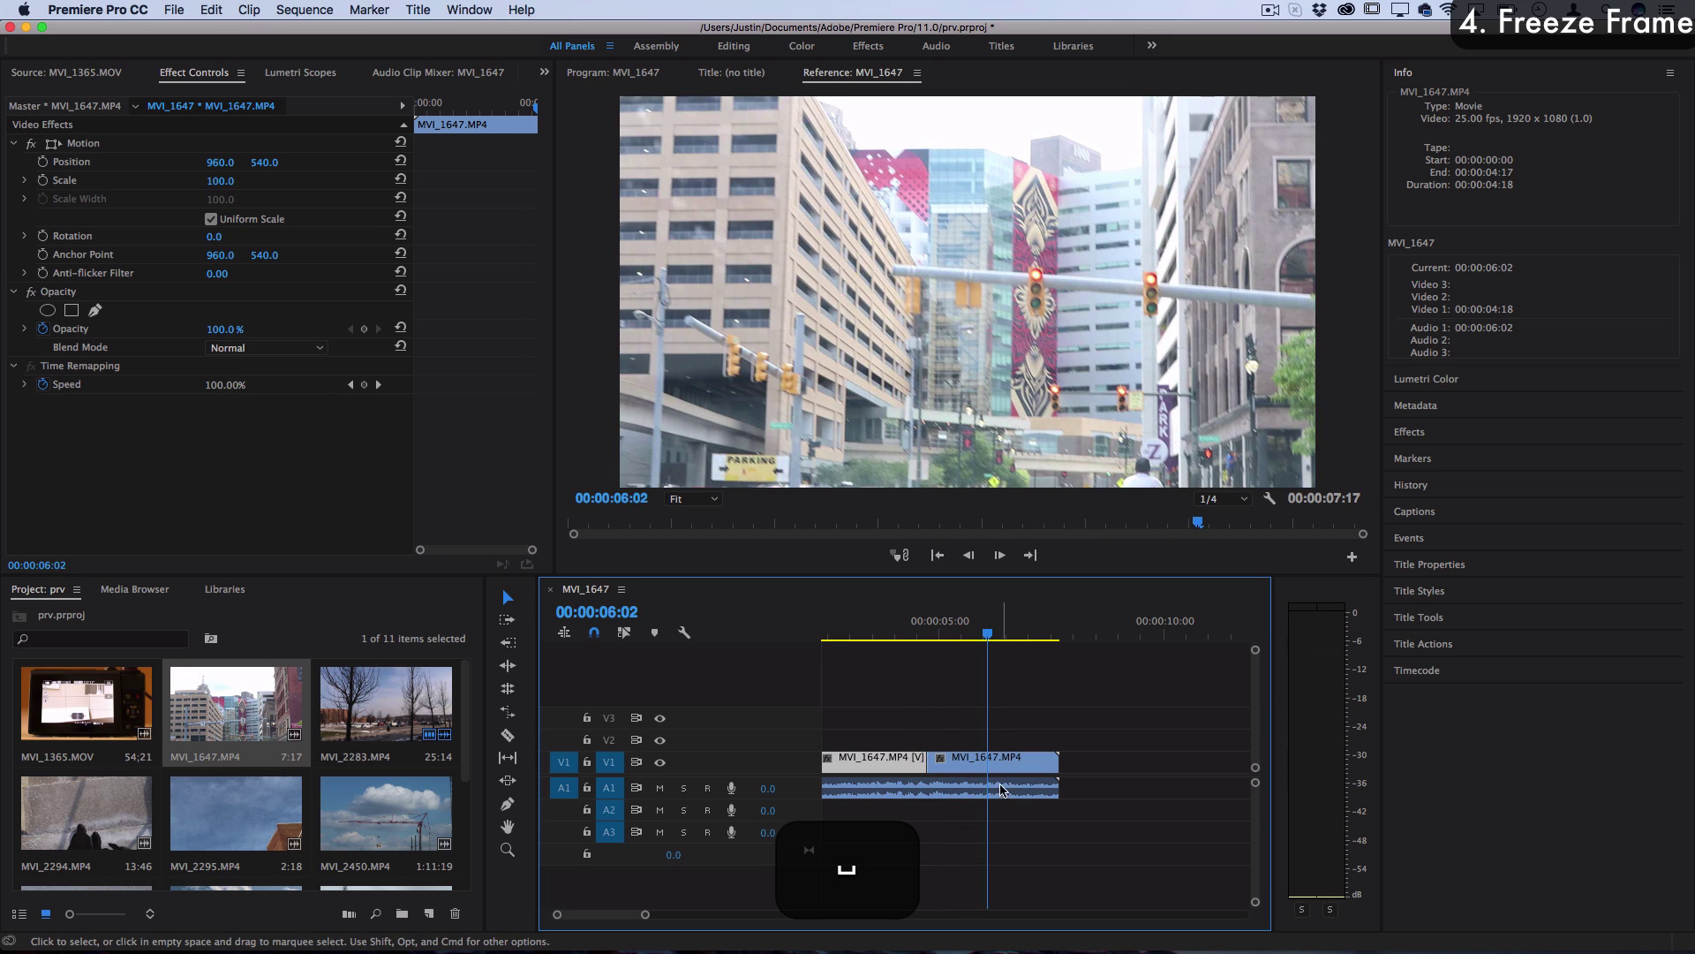
Replace the frame hold with an inserted frame hold segment at the playhead and preview it
key("super+z")
right_click(990, 777)
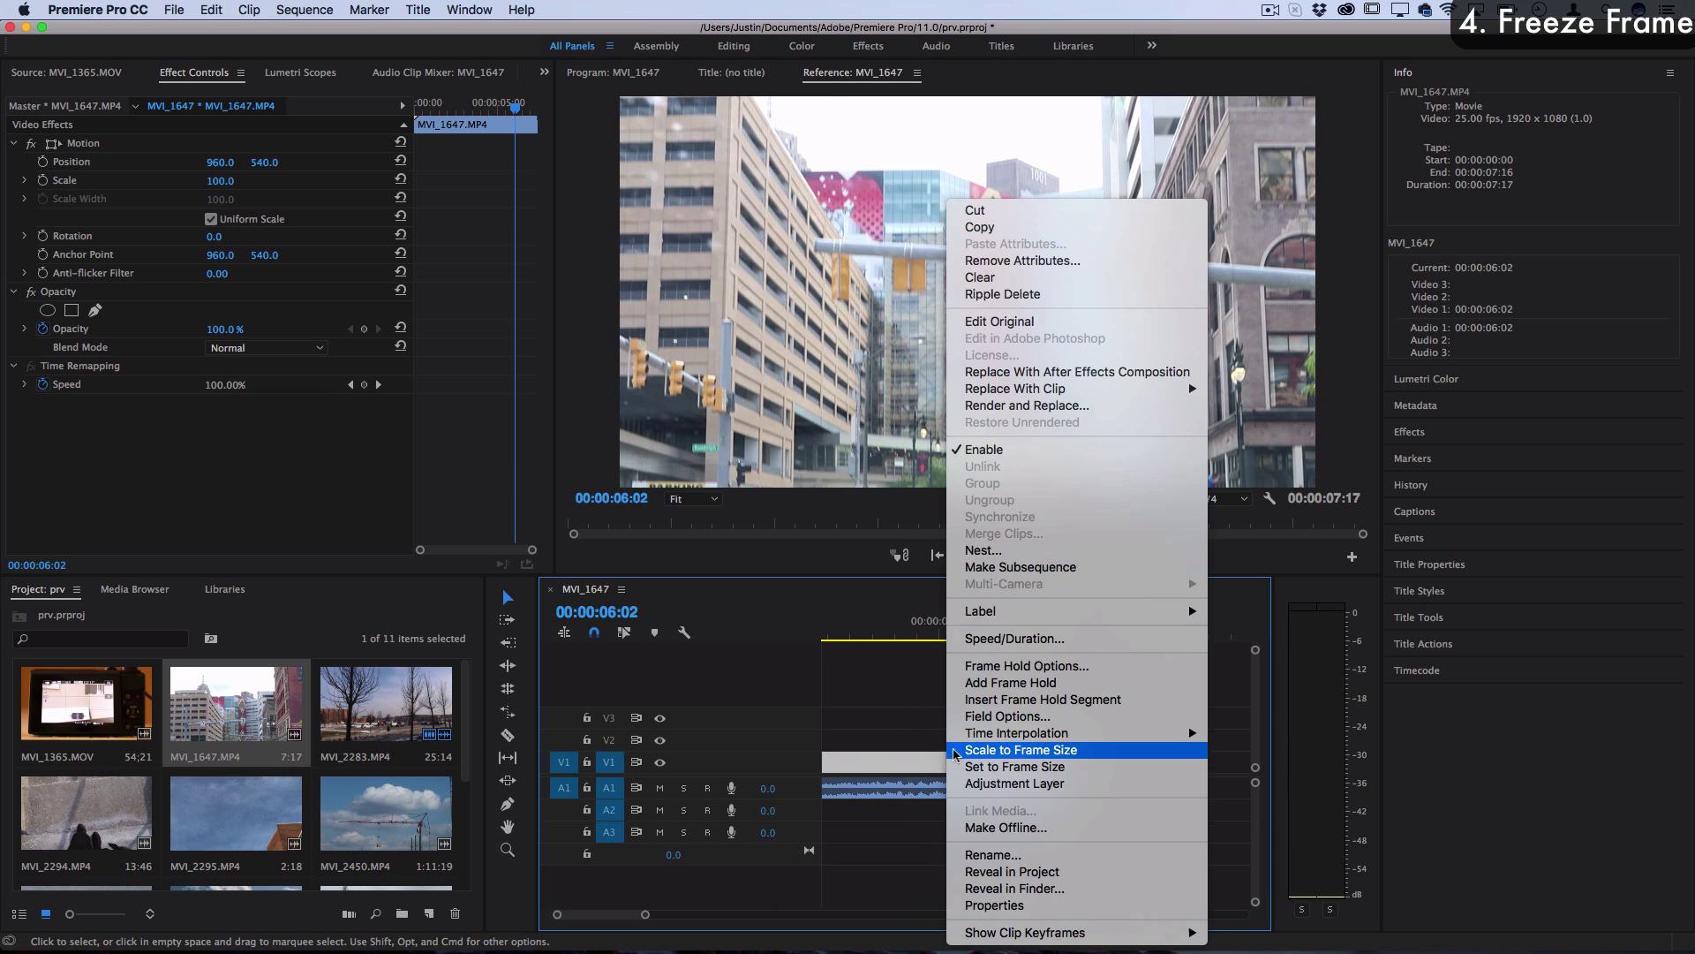
left_click(997, 705)
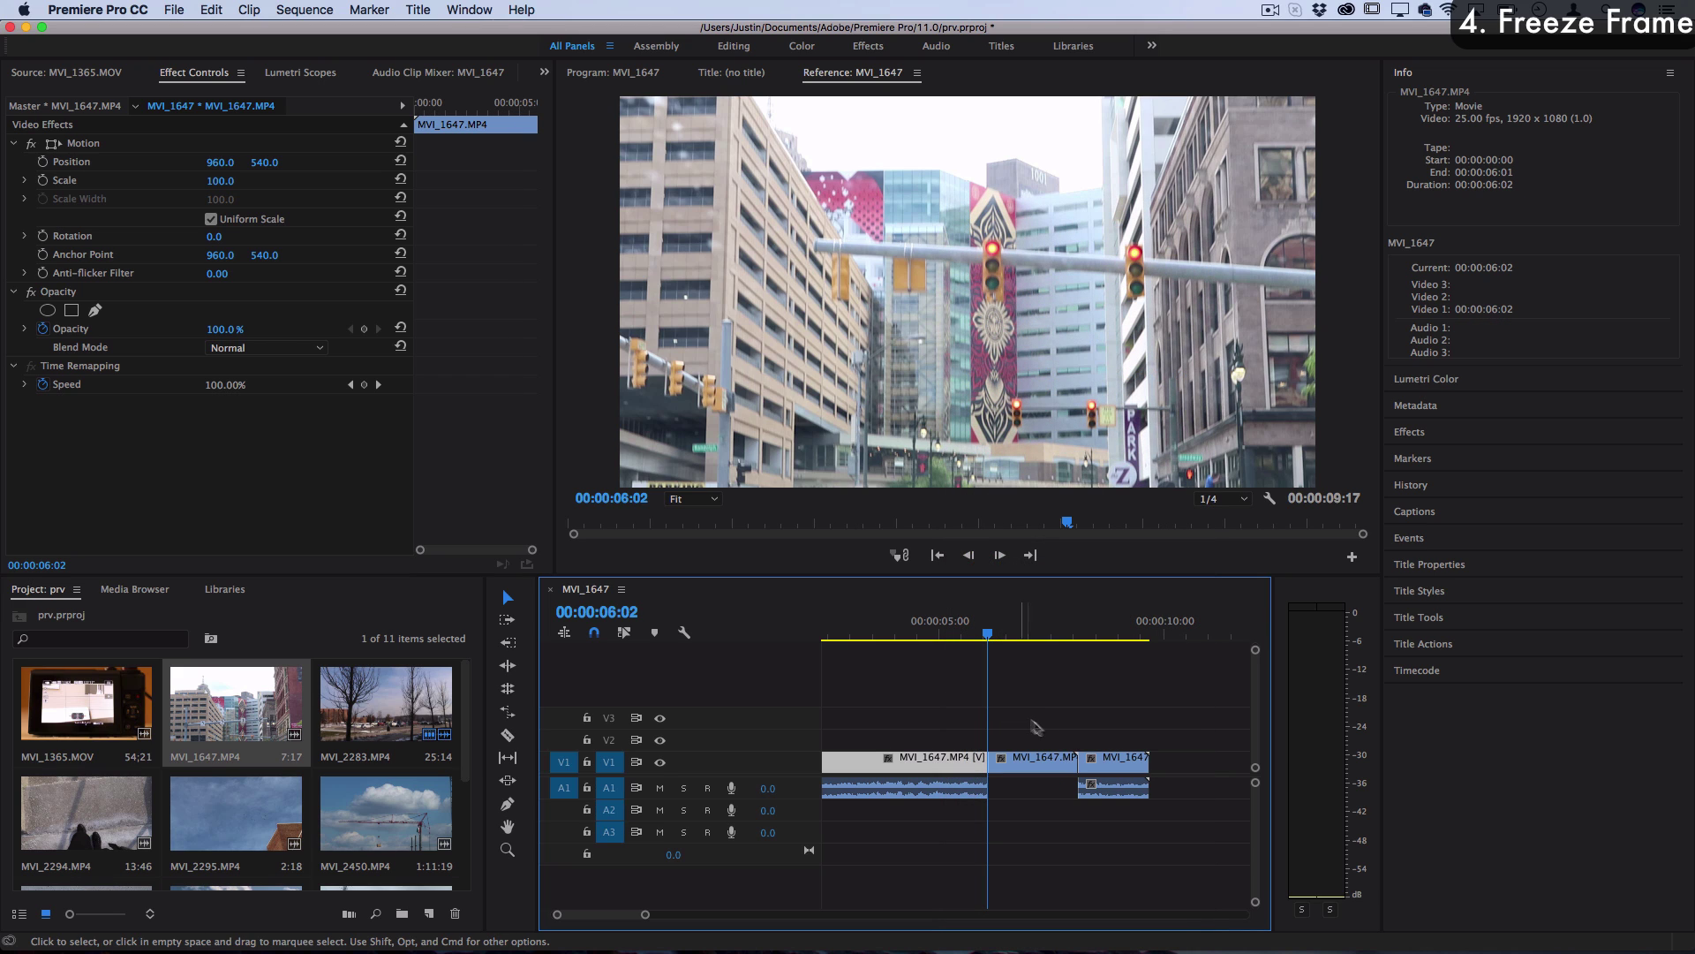
left_click(1046, 766)
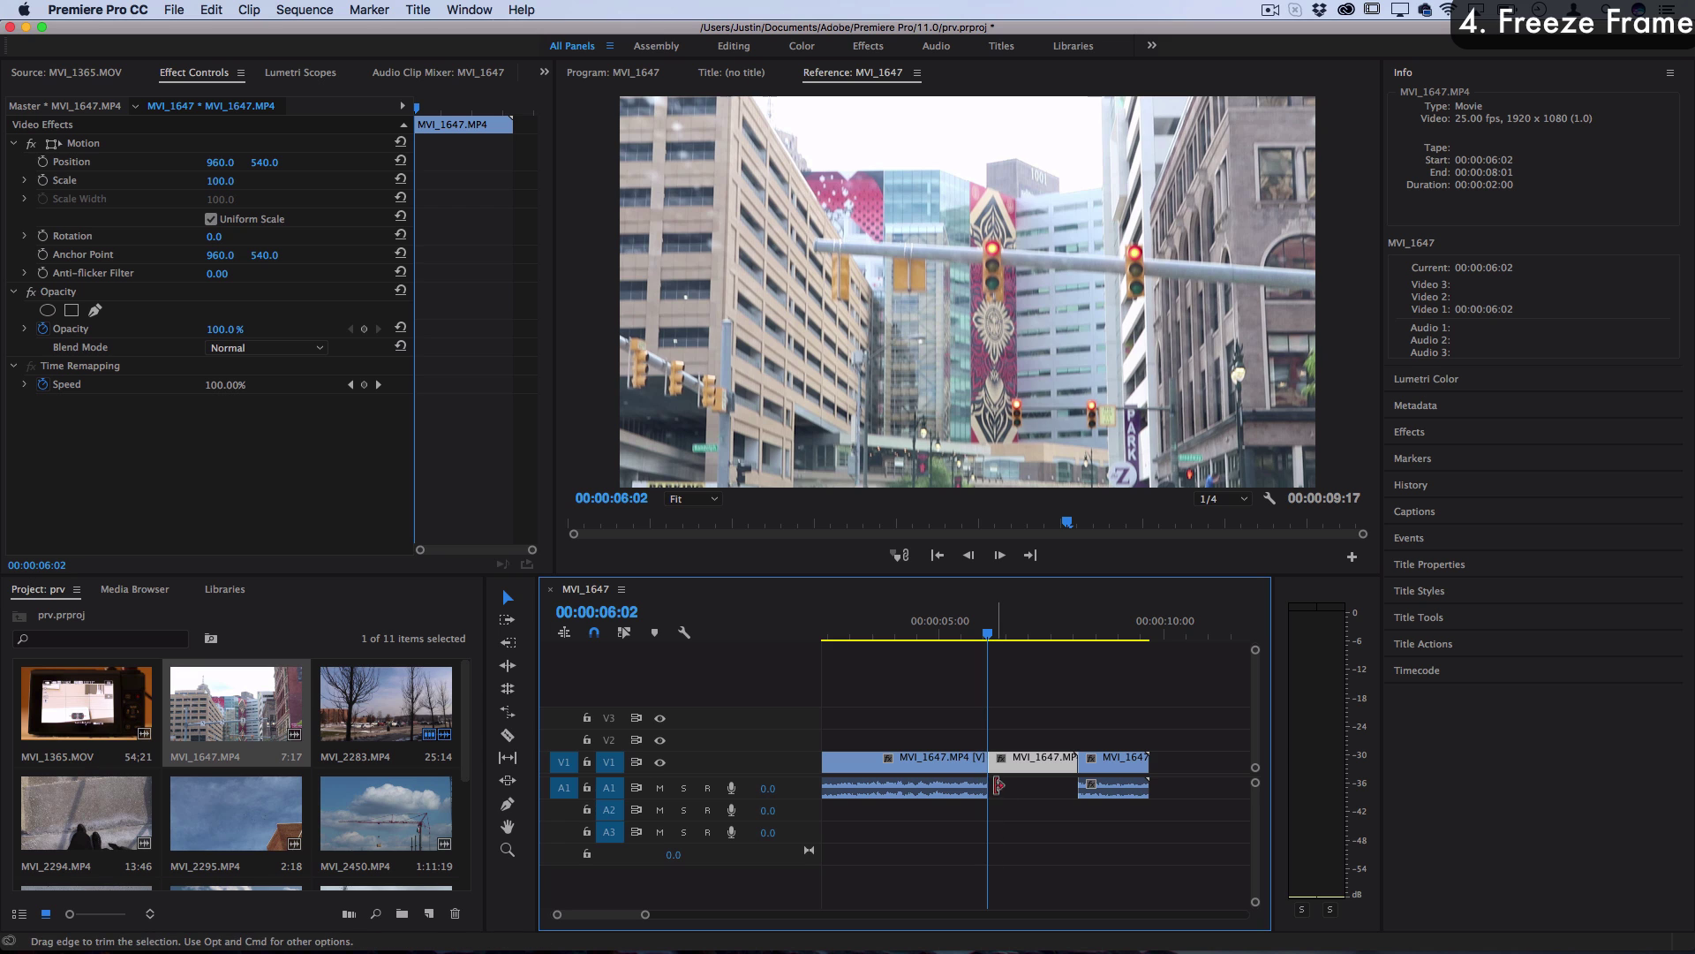
left_click(936, 634)
key("space")
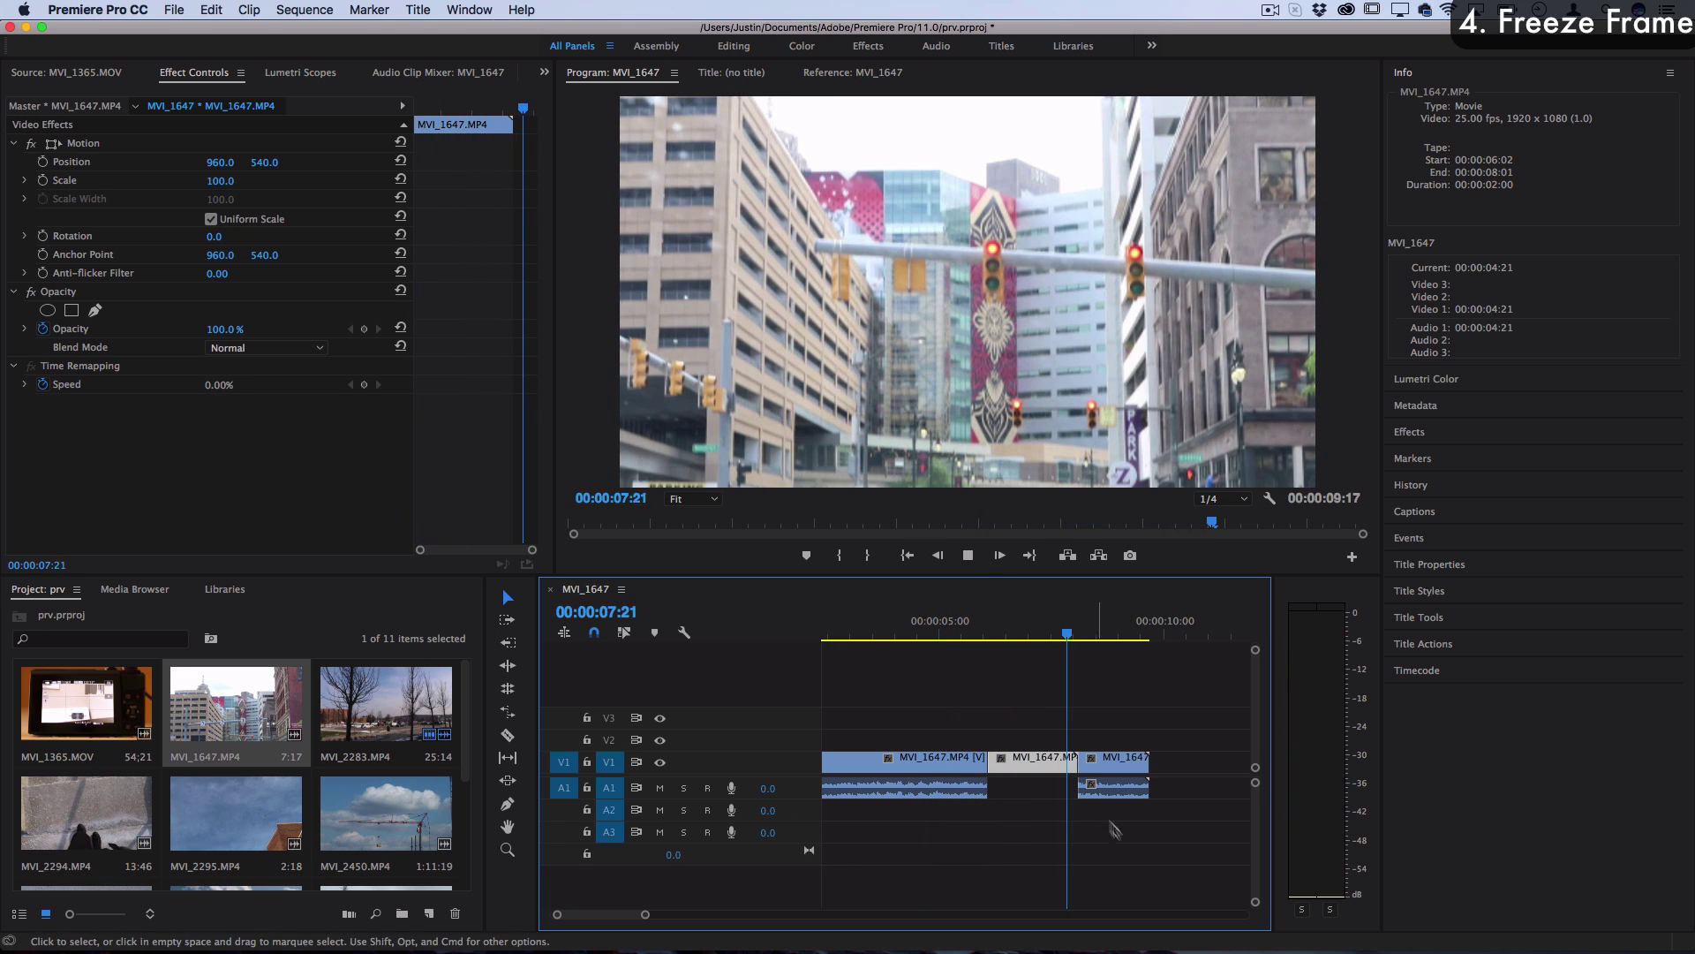
key("space")
Move the hold segment up to track V2 and play it back
left_click_drag(1074, 757, 1185, 735)
key("space")
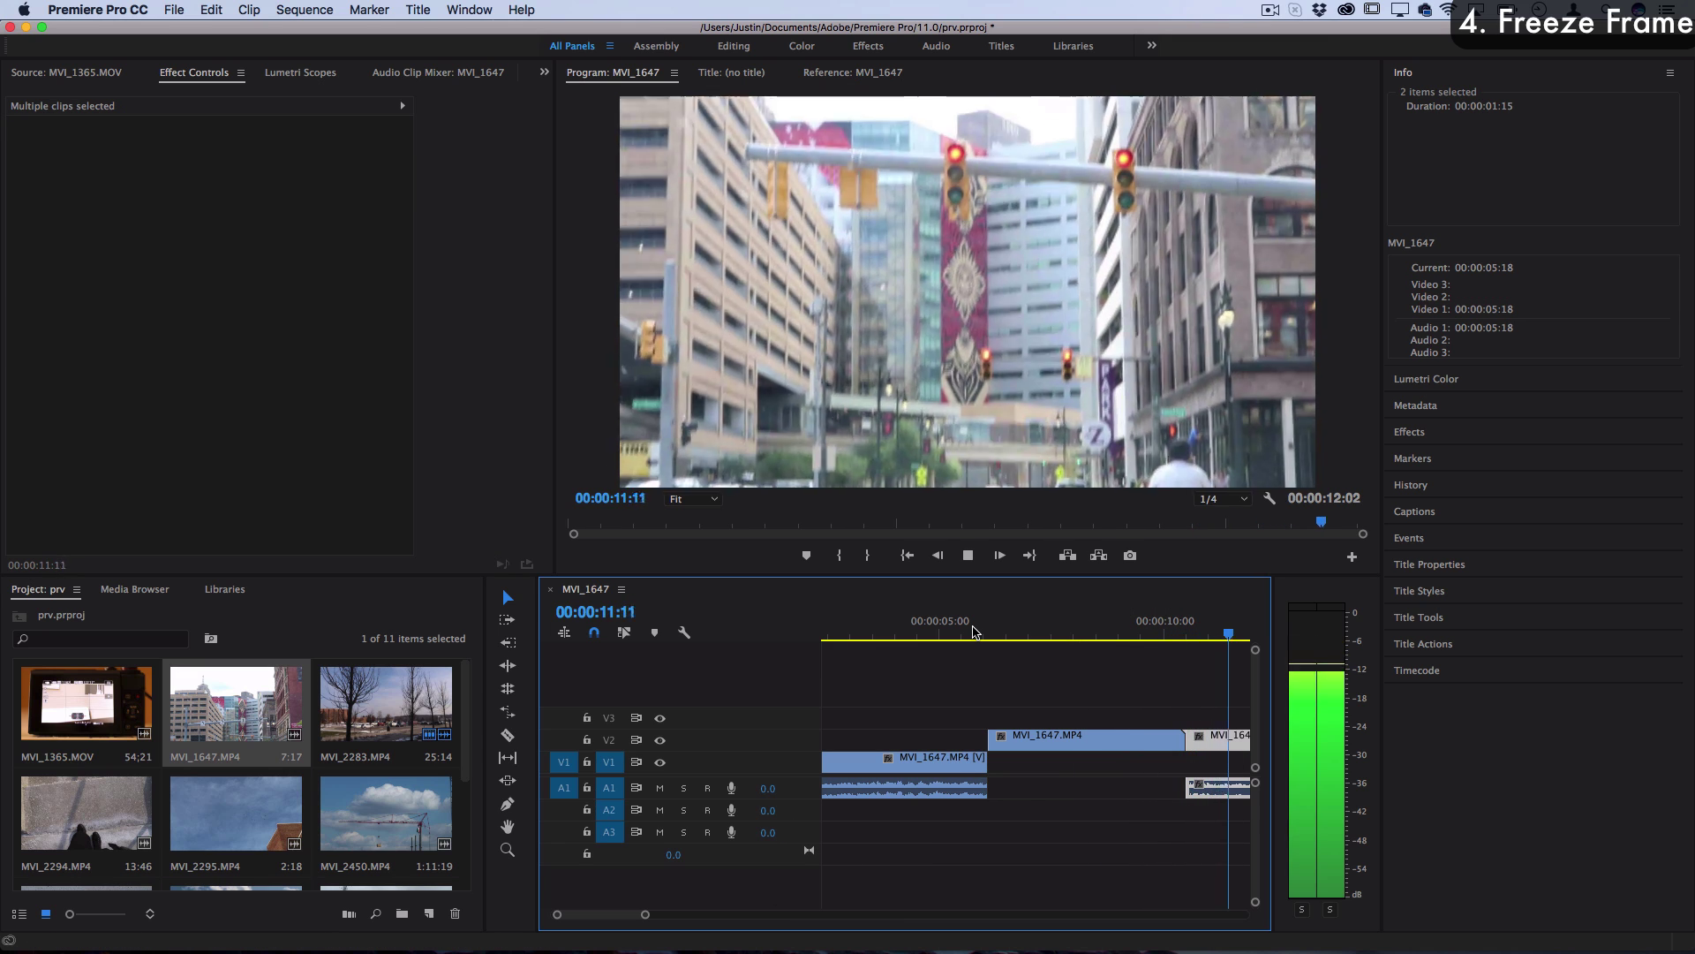
key("space")
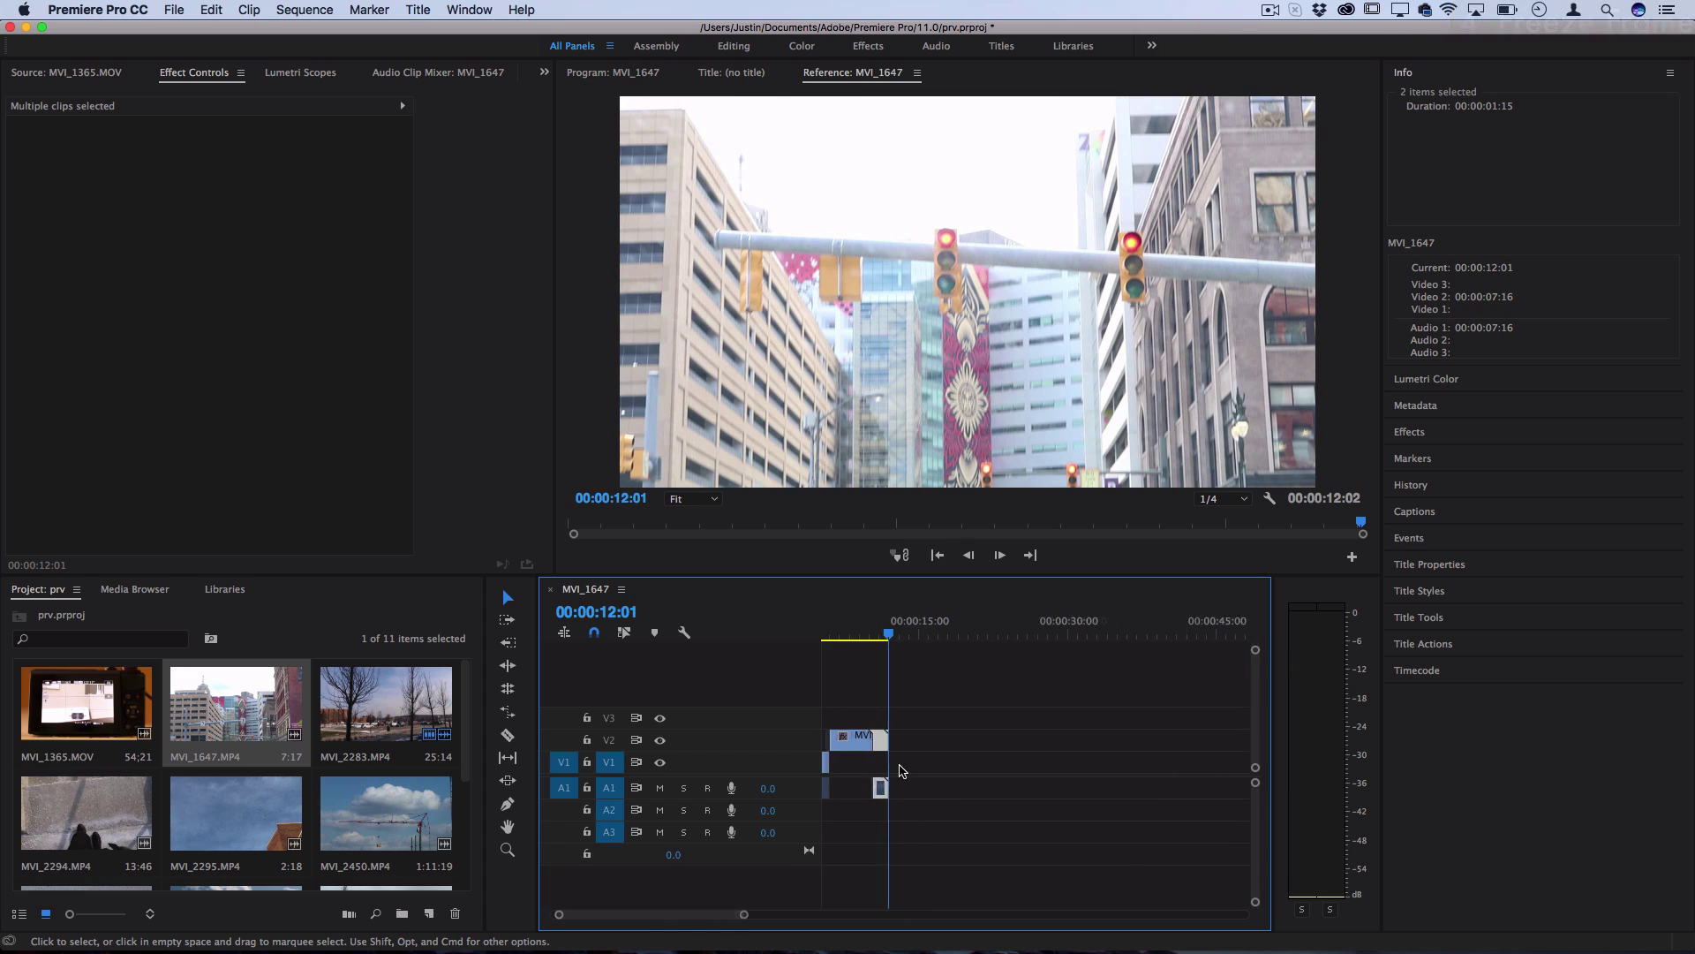
Delete the freeze-frame clips and show MVI_2461's Time Remapping speed line on an enlarged V1 track
key("BackSpace")
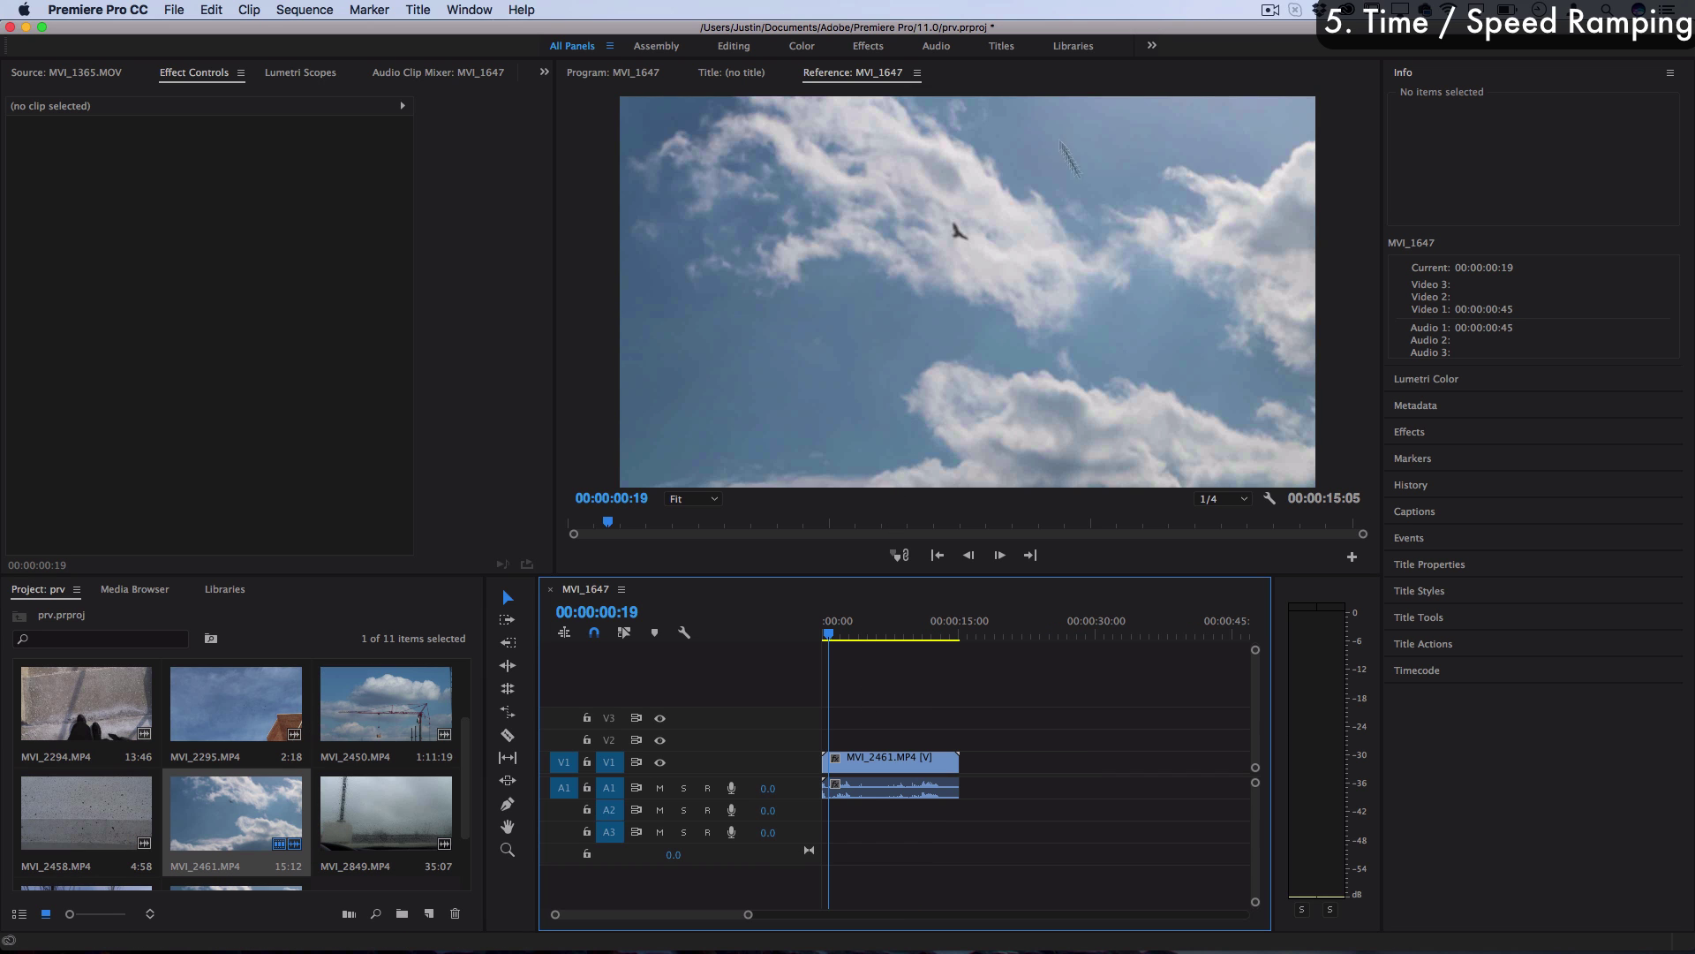
key("space")
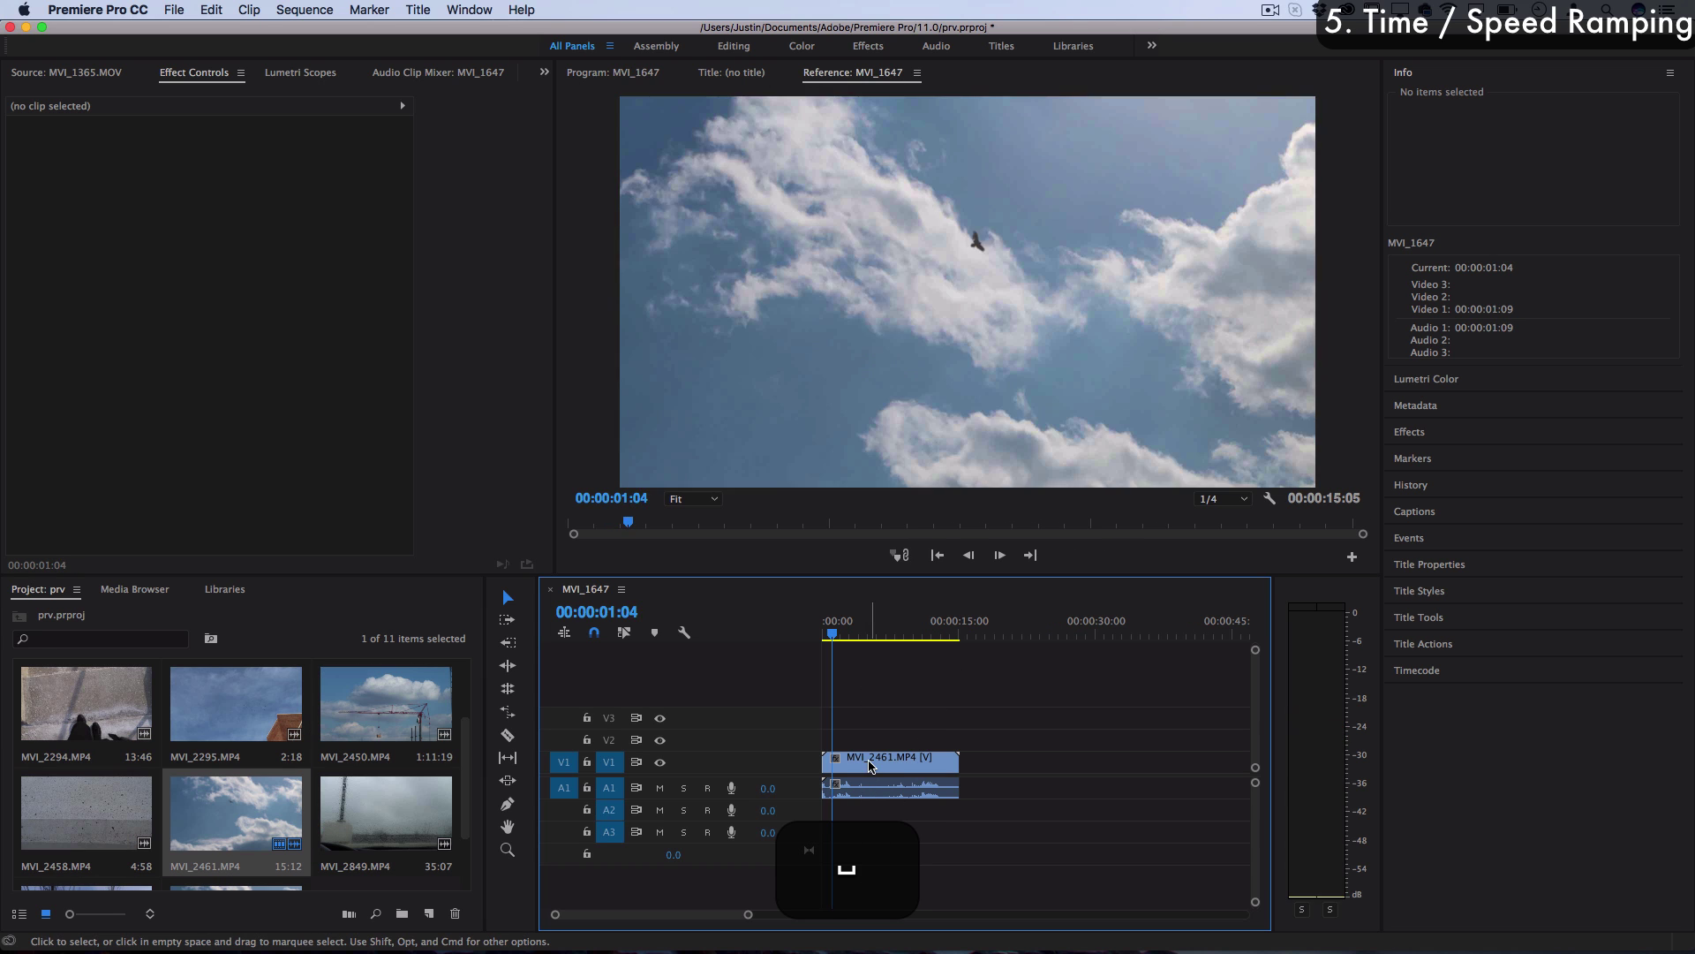
right_click(870, 765)
mouse_move(948, 937)
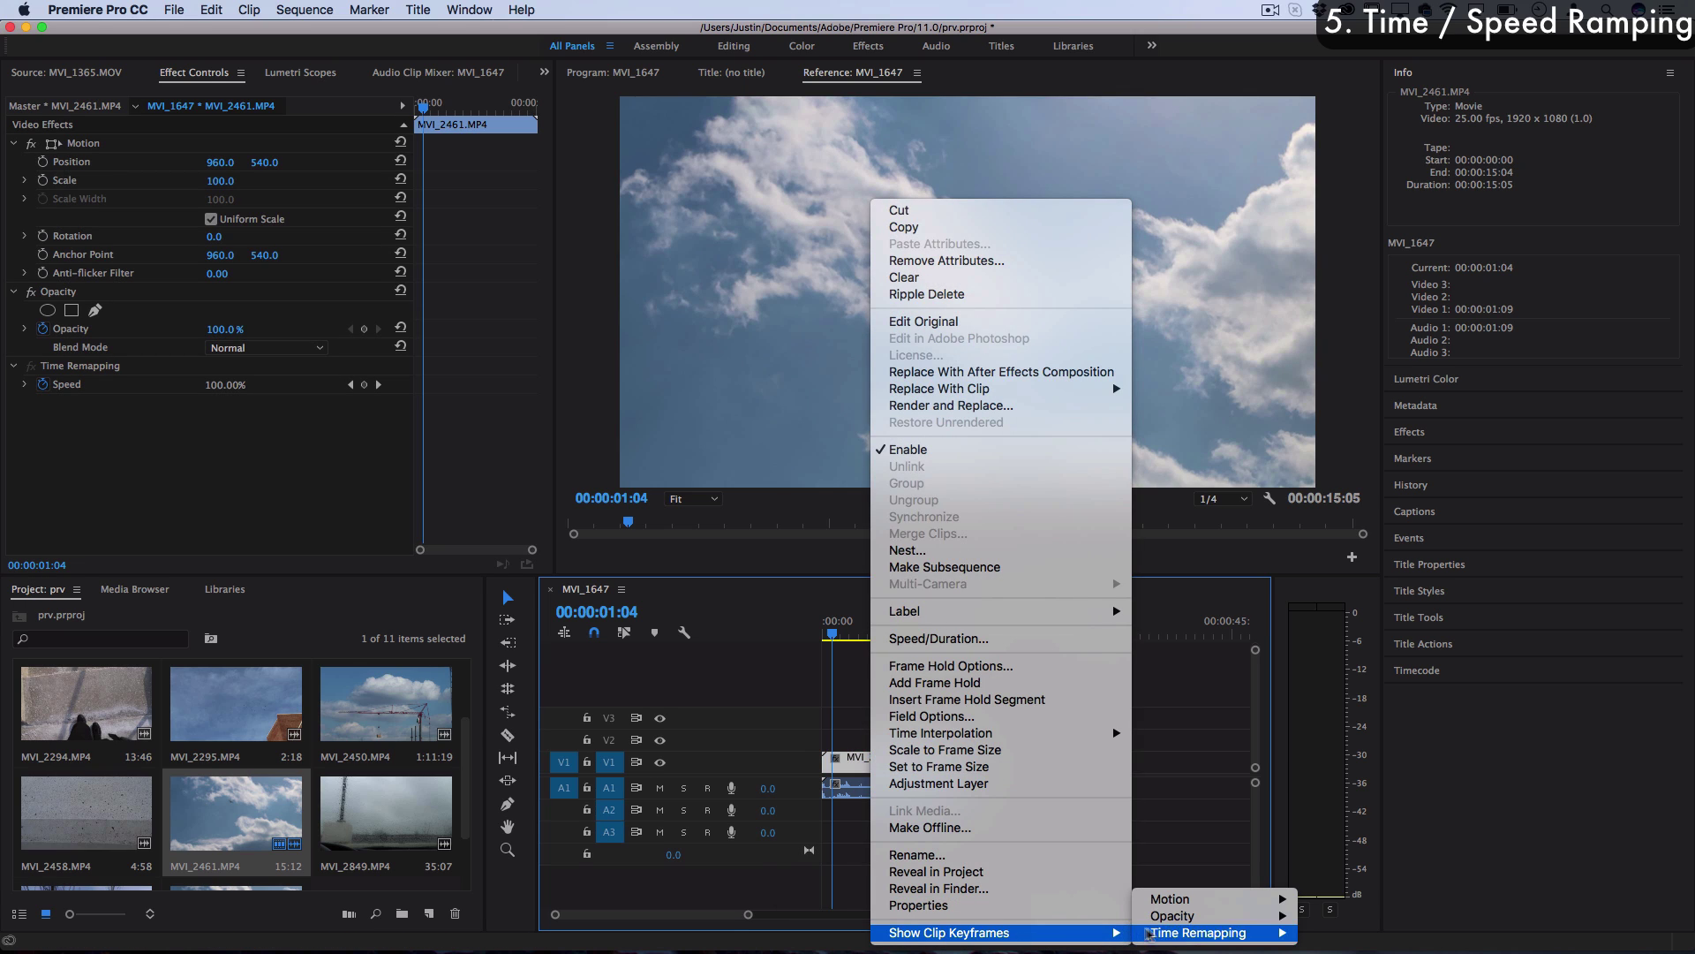
mouse_move(1219, 933)
left_click(1329, 934)
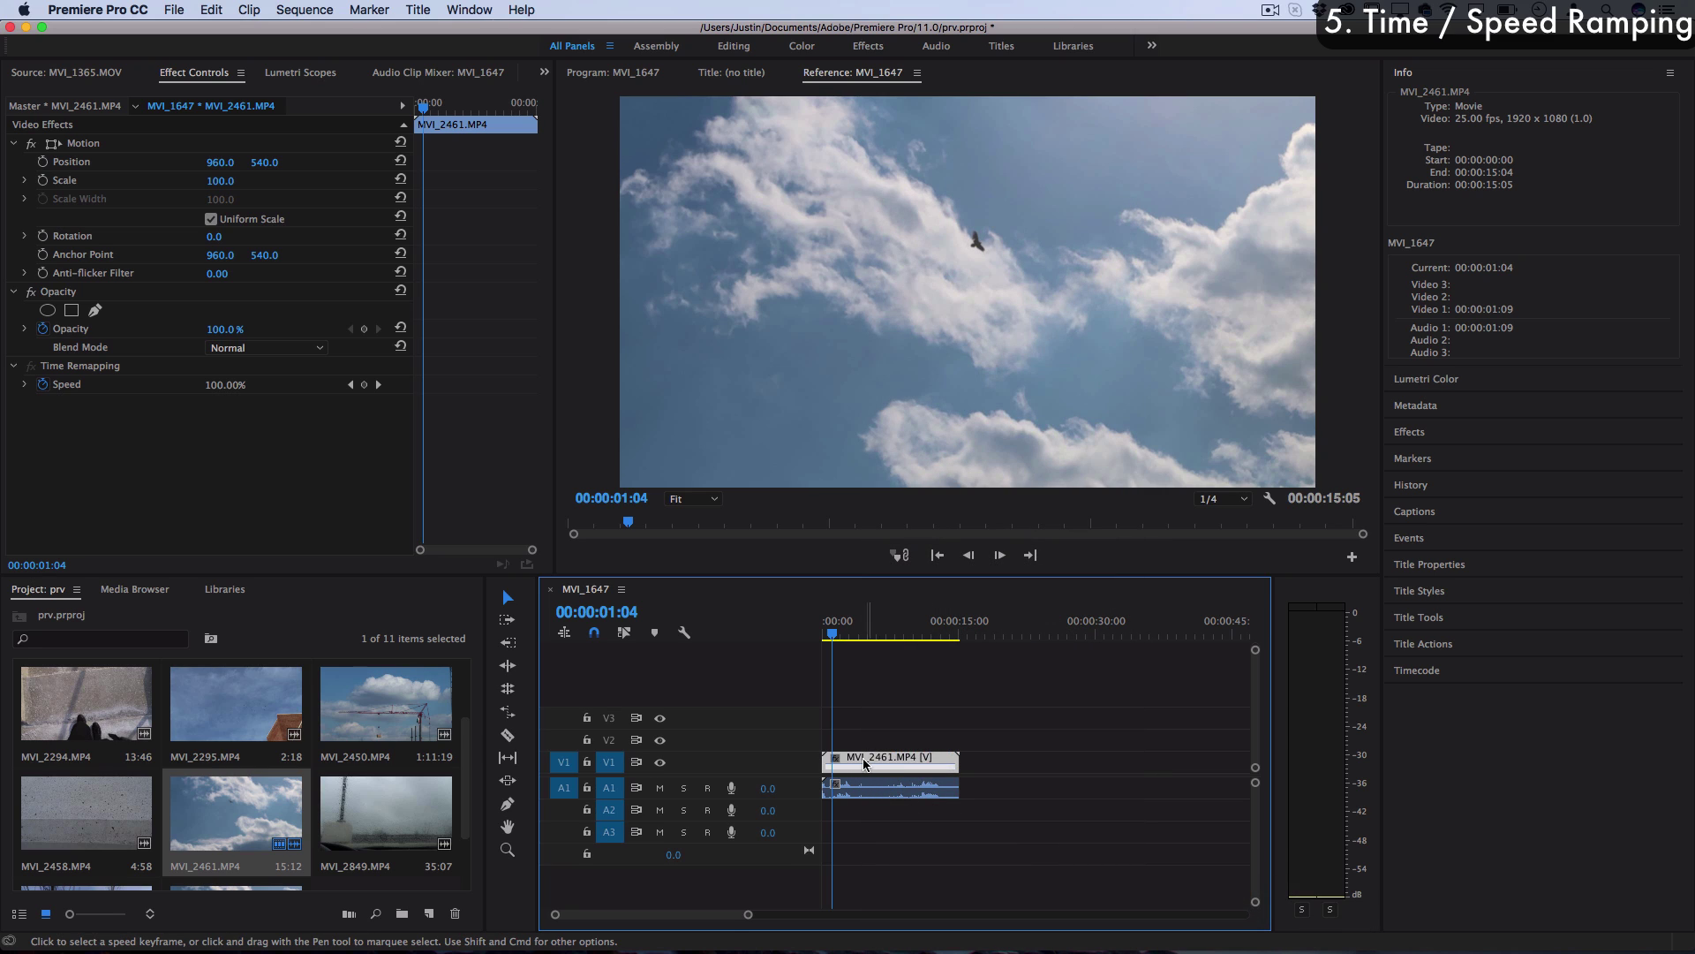
double_click(788, 769)
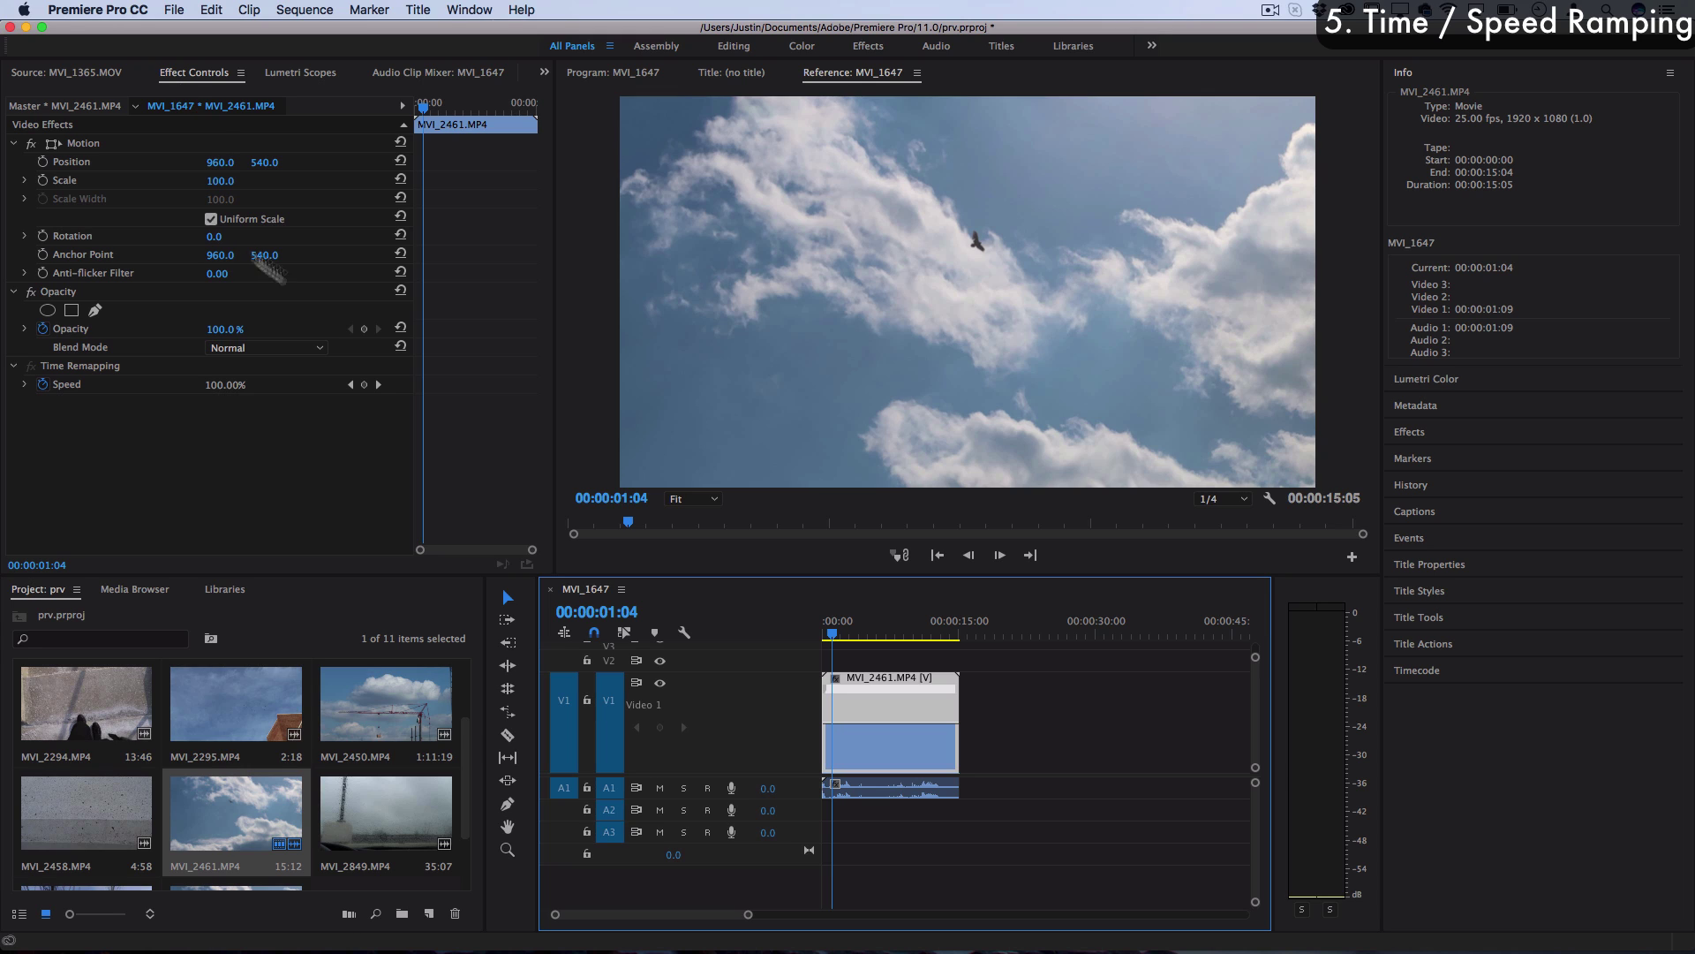
Add speed keyframes to MVI_2461, raising one section to 300% and a later section to 50%
left_click(366, 392)
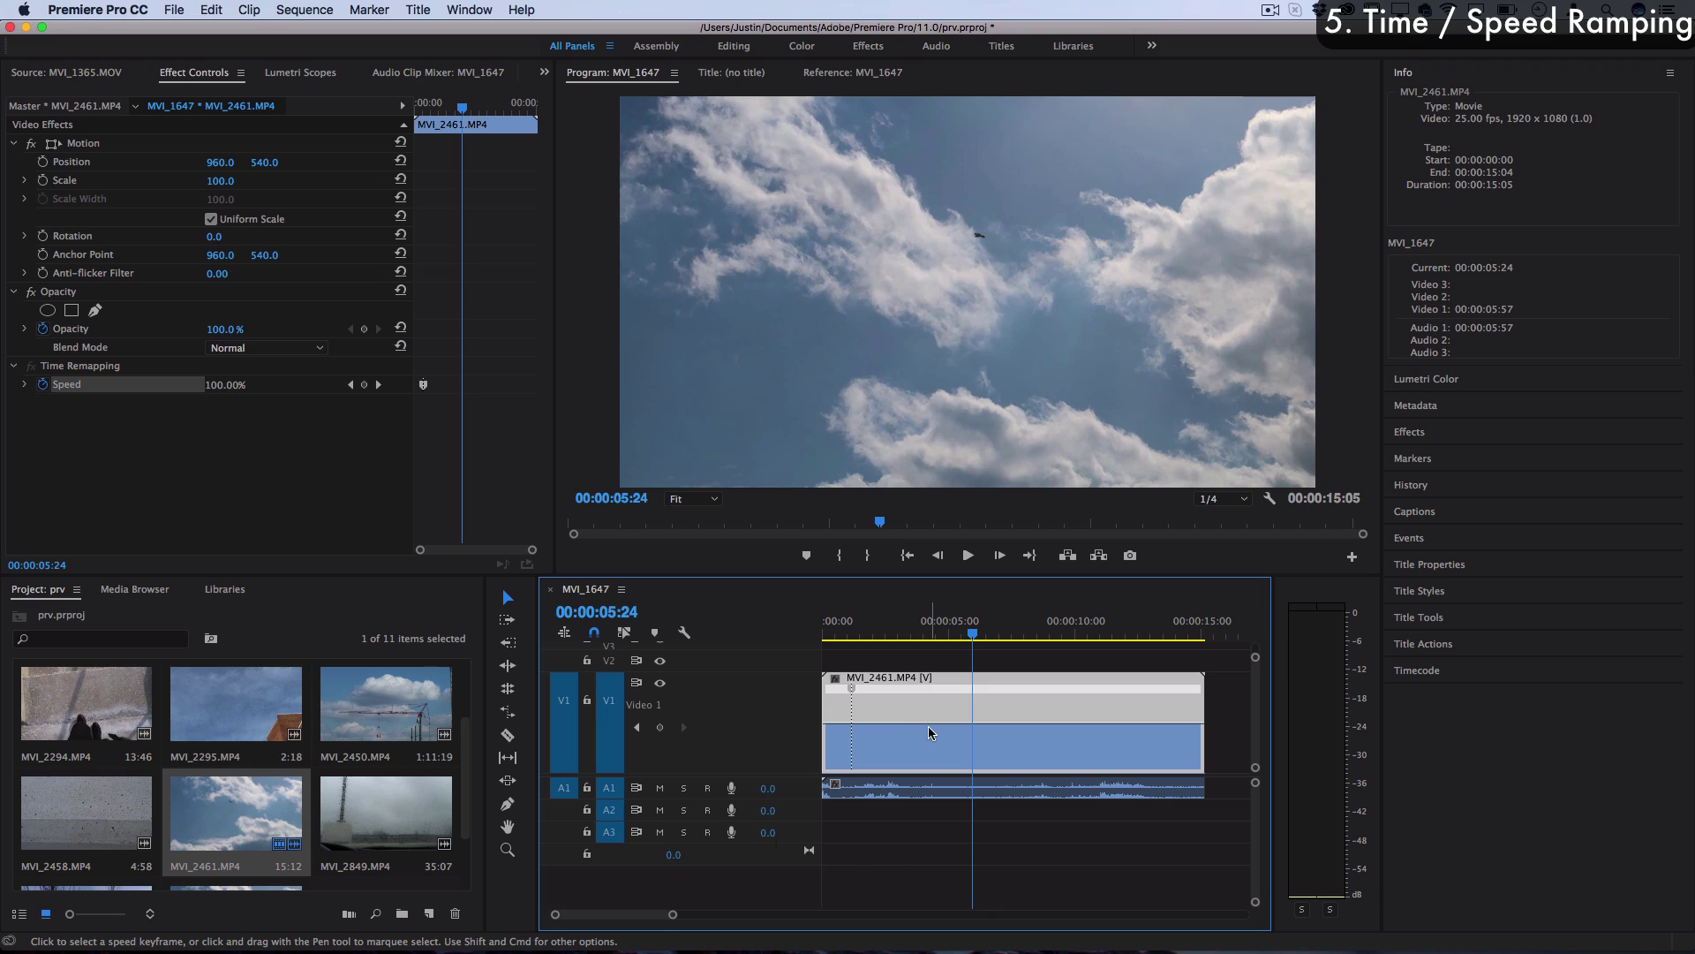
left_click(975, 729, "super")
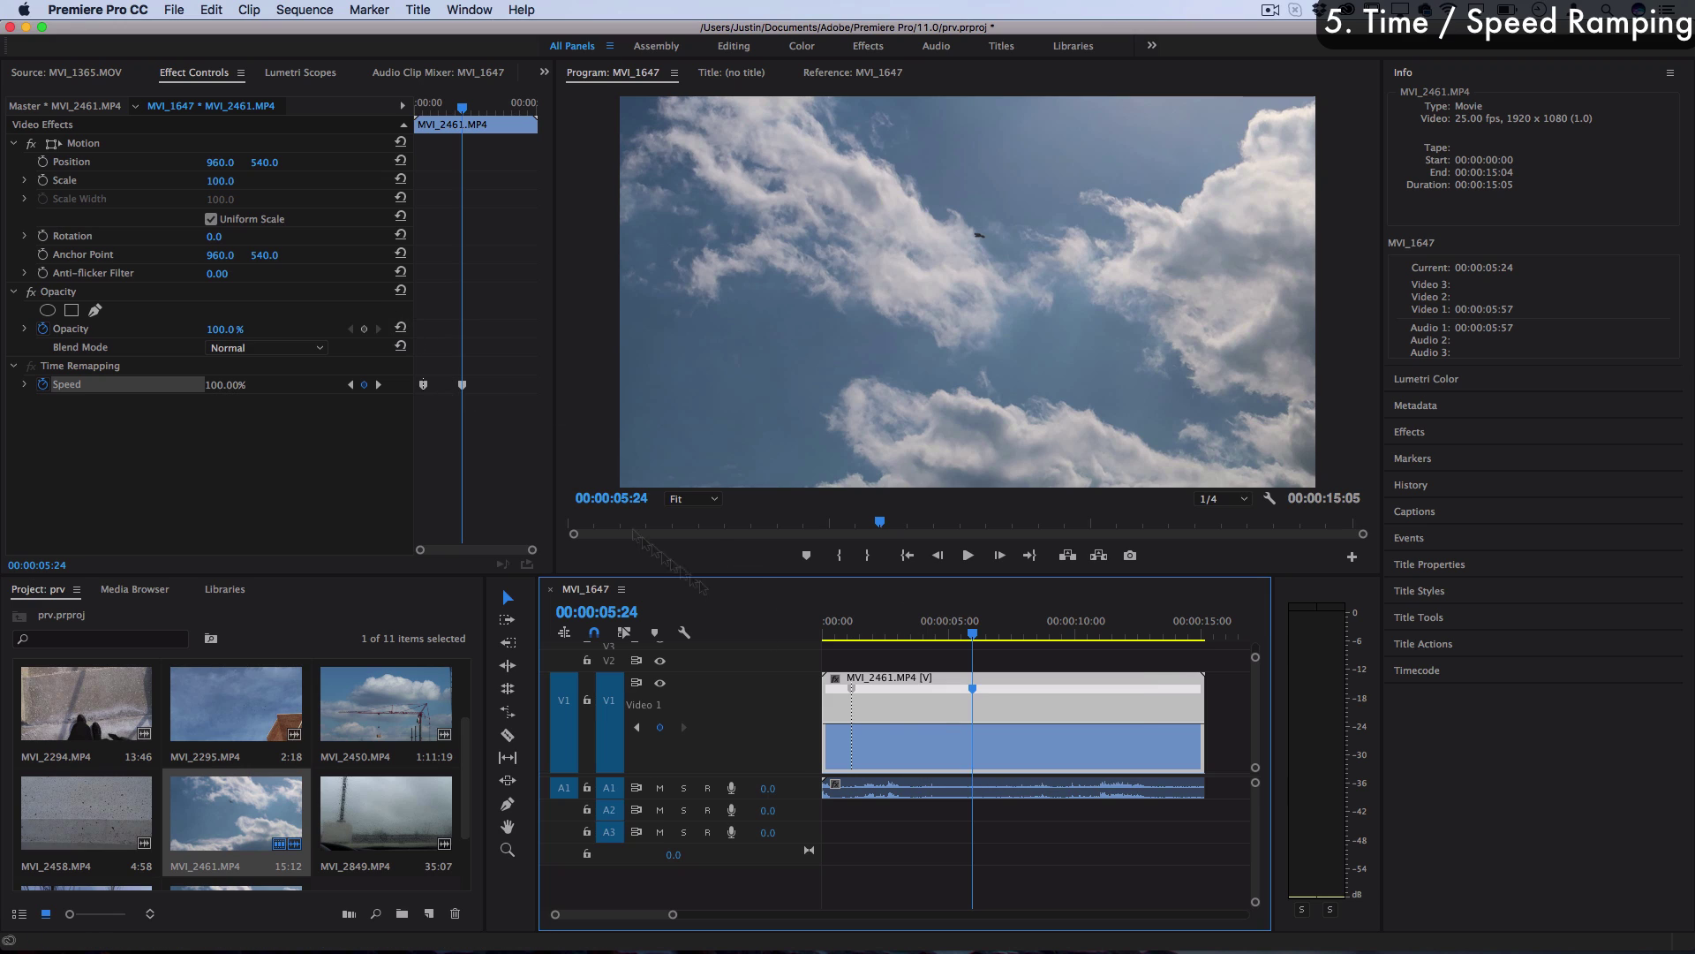
left_click_drag(897, 728, 898, 713)
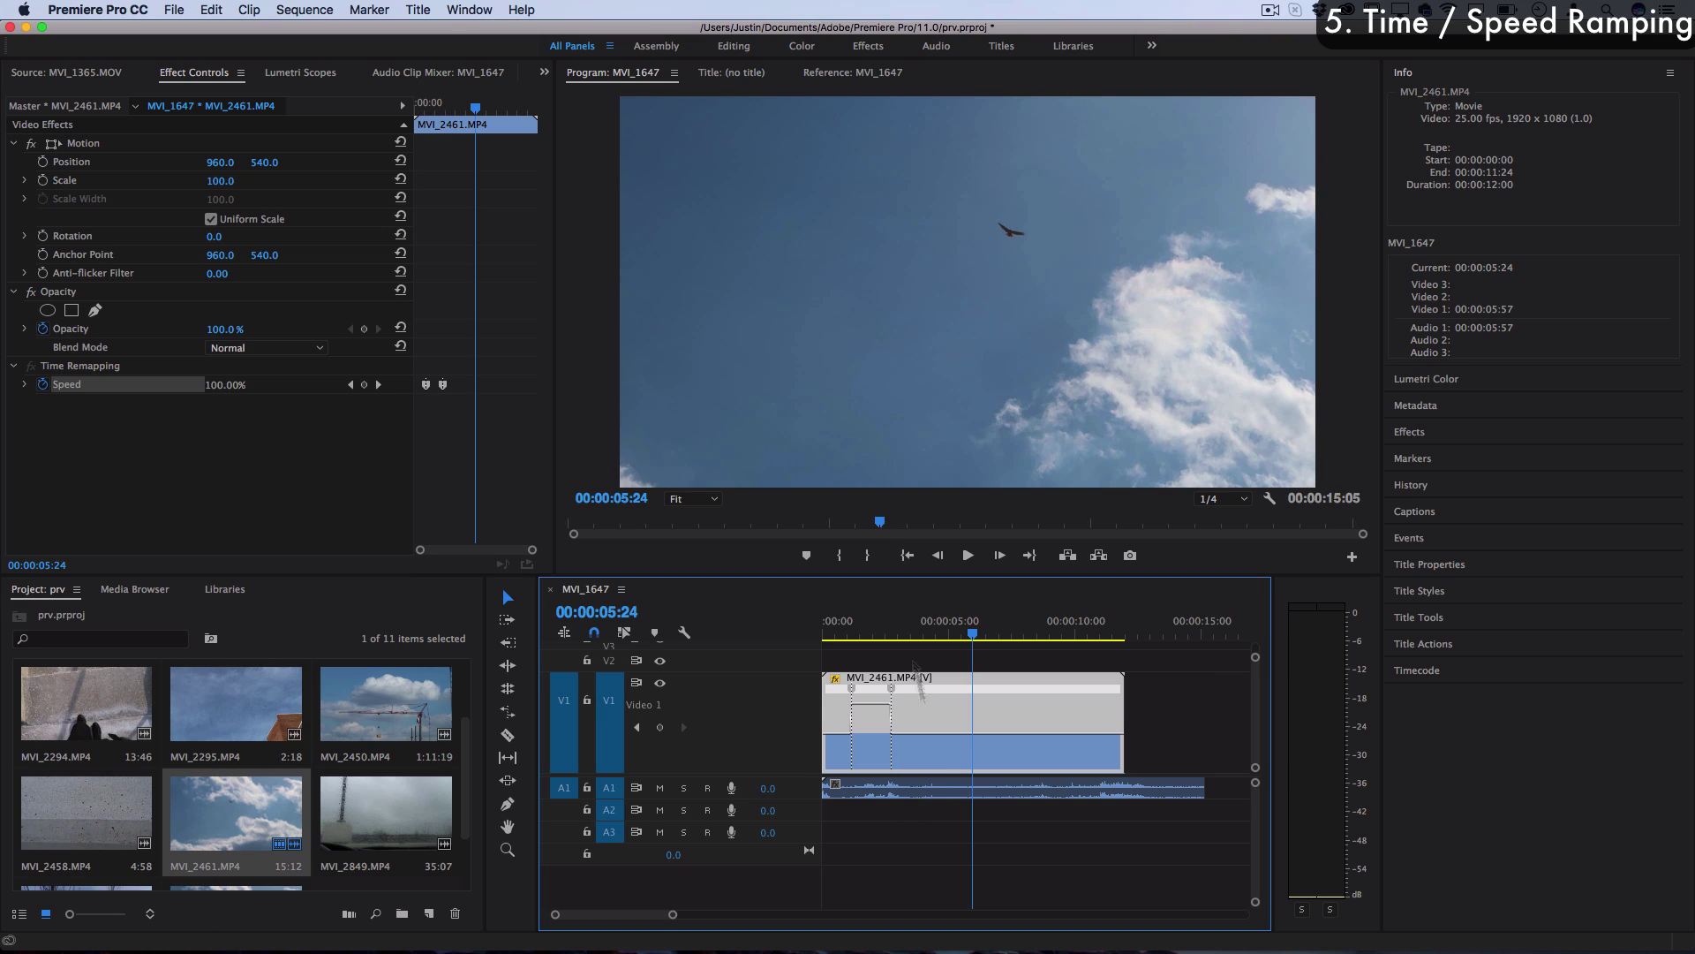
left_click_drag(936, 736, 936, 742)
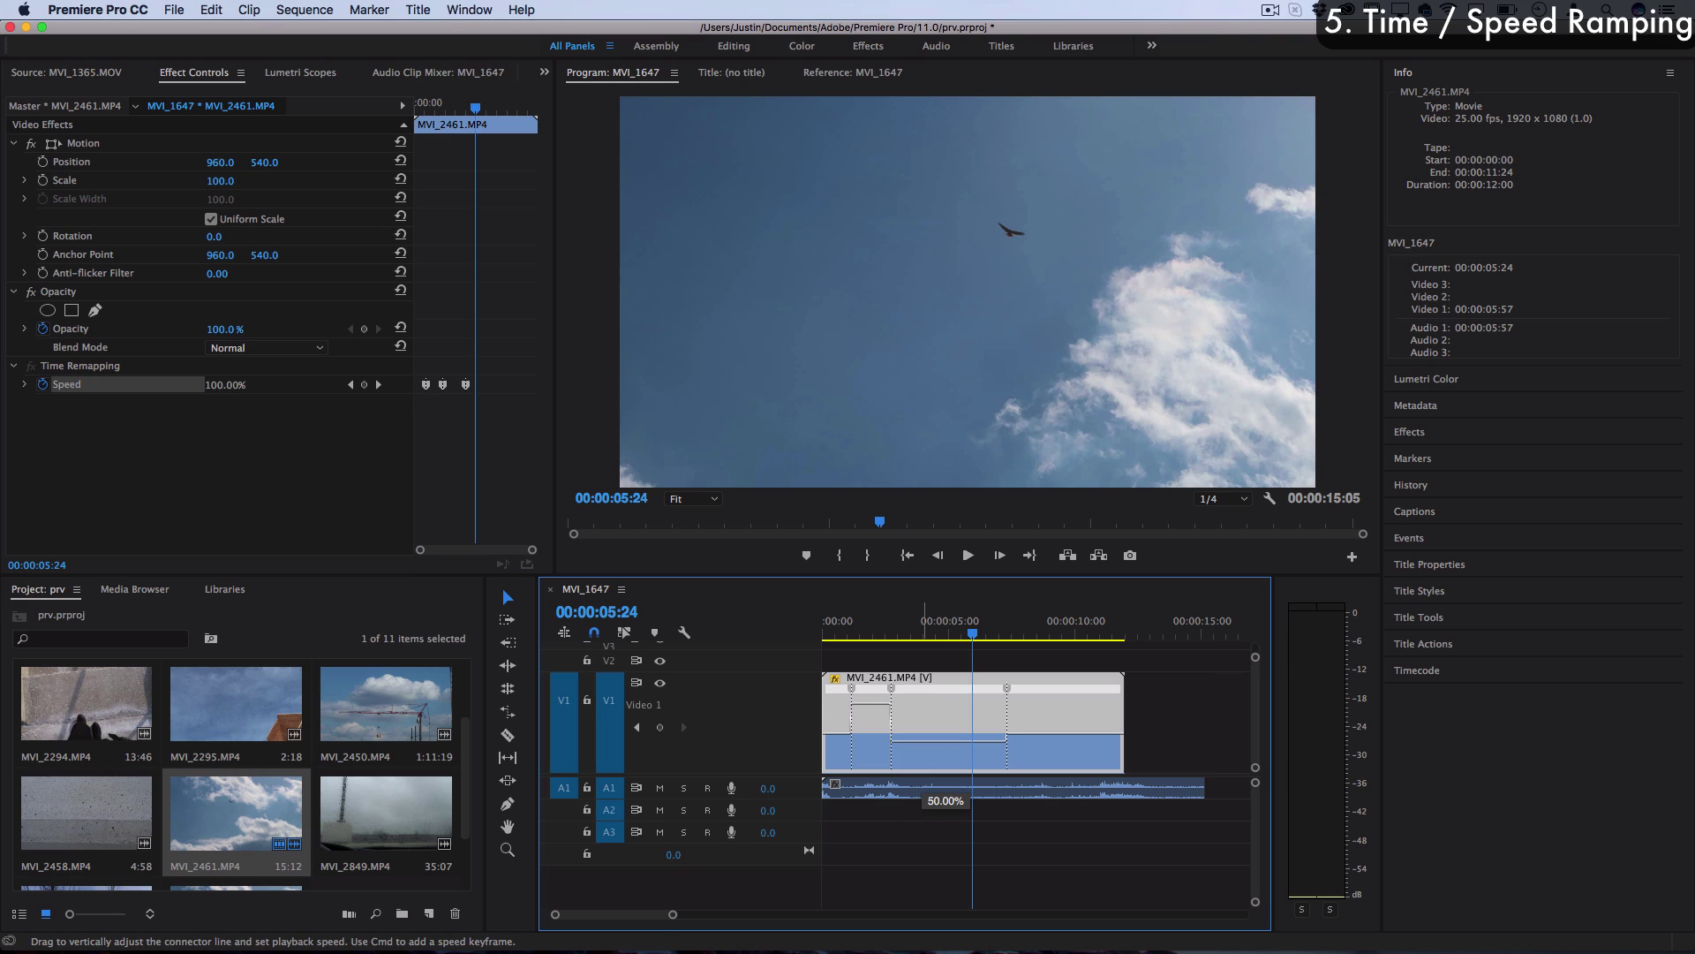
left_click_drag(936, 742, 936, 741)
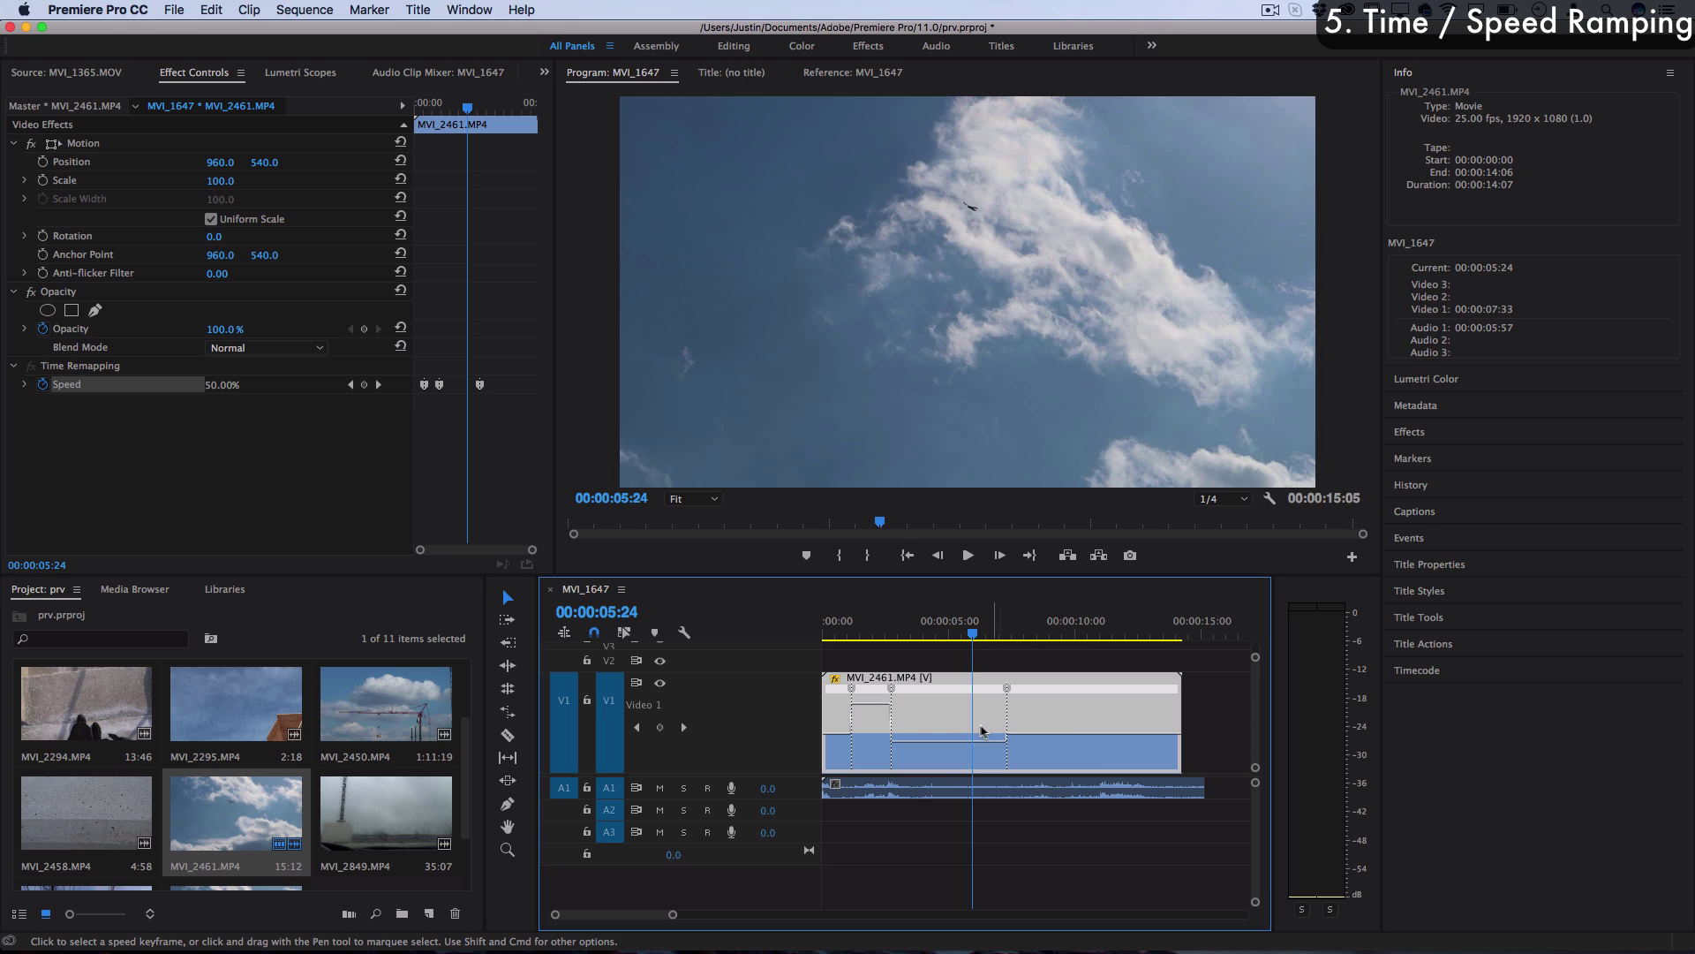
Preview the speed changes, then split a speed keyframe into a gradual ramp
left_click(837, 636)
key("space")
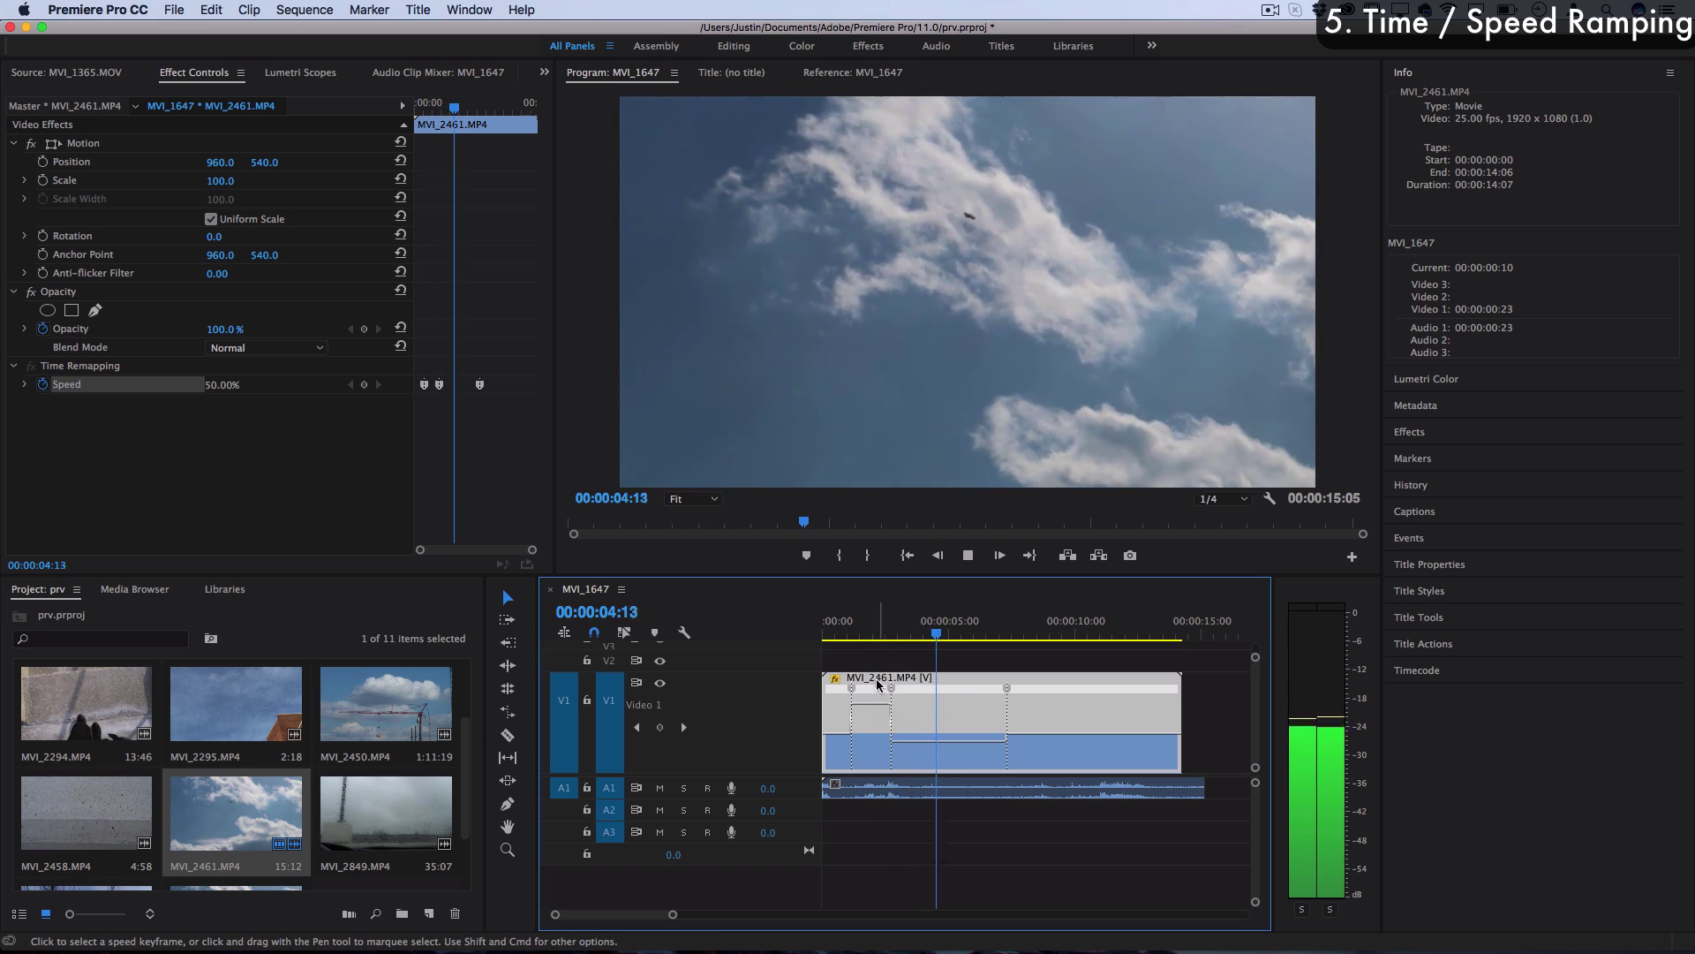
key("space")
scroll(873, 676, "up", 3)
left_click_drag(971, 687, 934, 692)
Fit the sequence in the timeline and play back the 300%-to-50% speed ramp
key("backslash")
left_click(861, 634)
key("space")
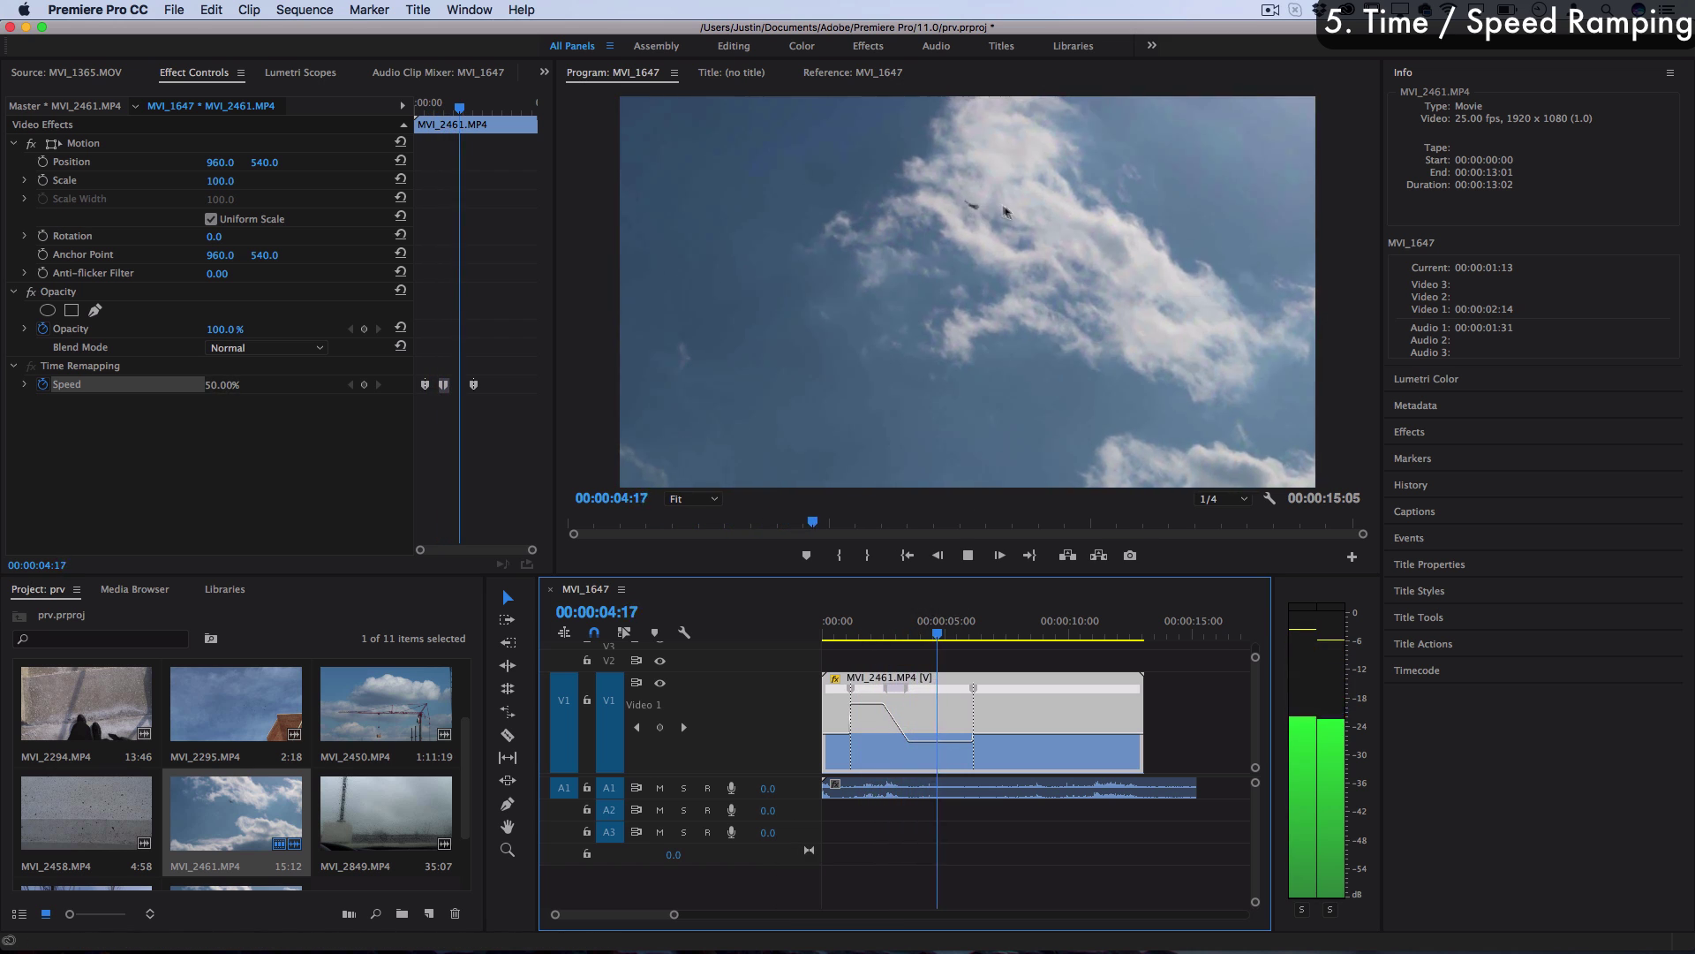
key("space")
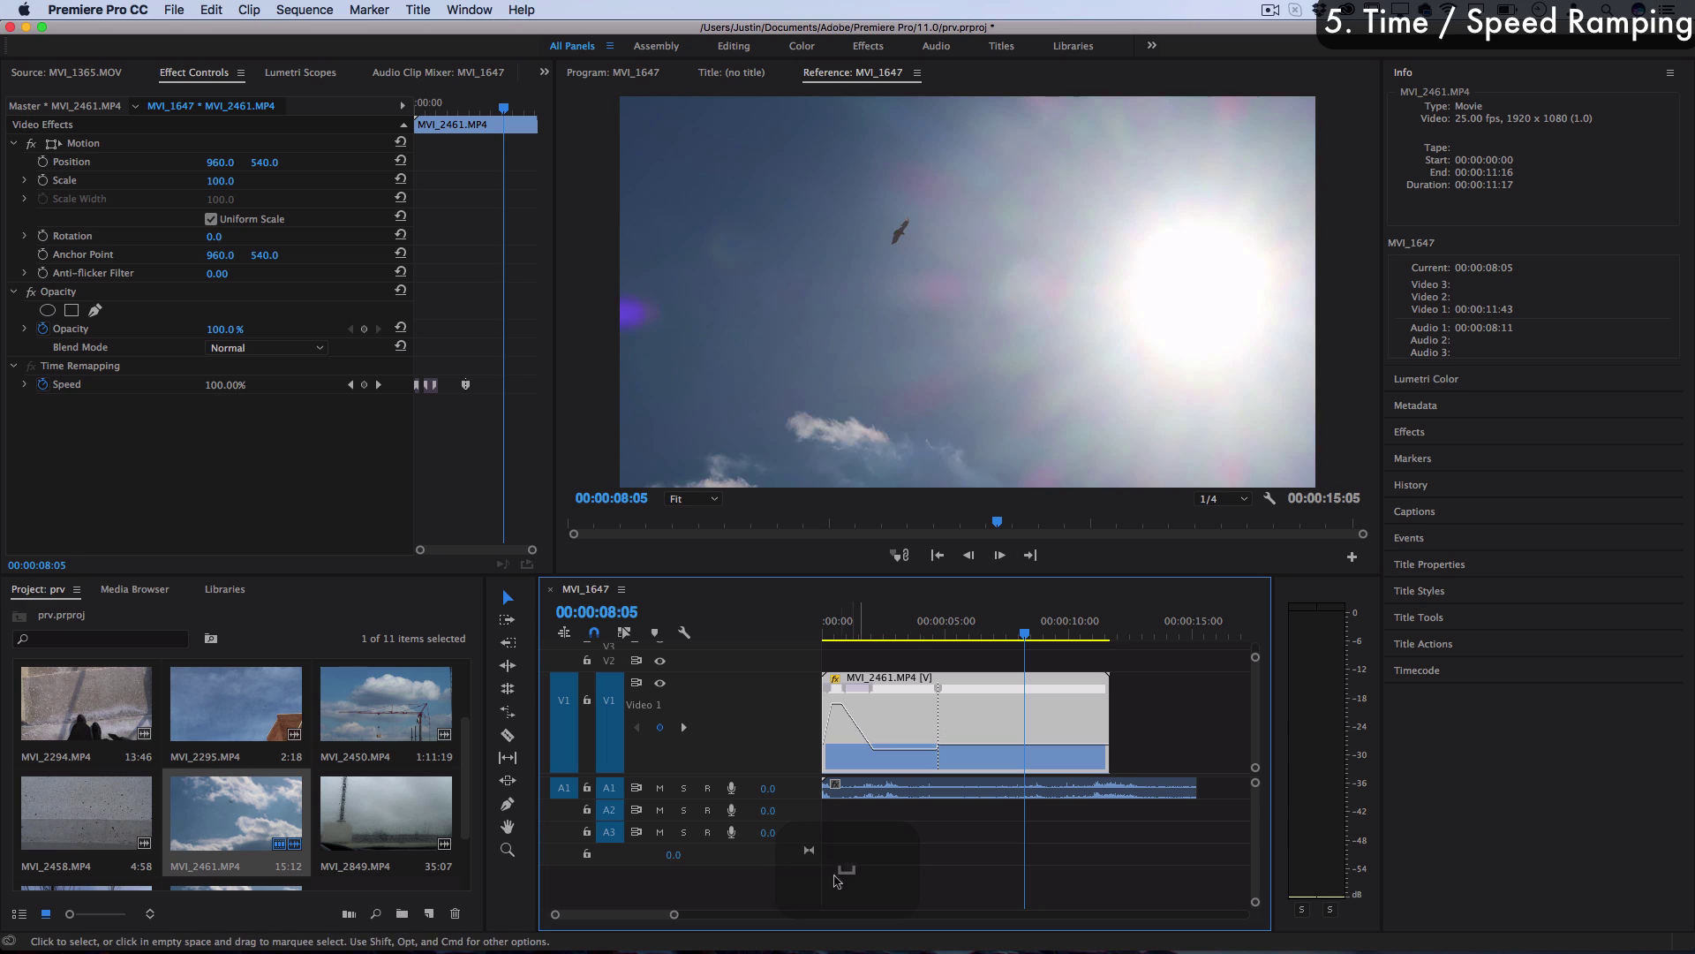
scroll(841, 725, "up", 5)
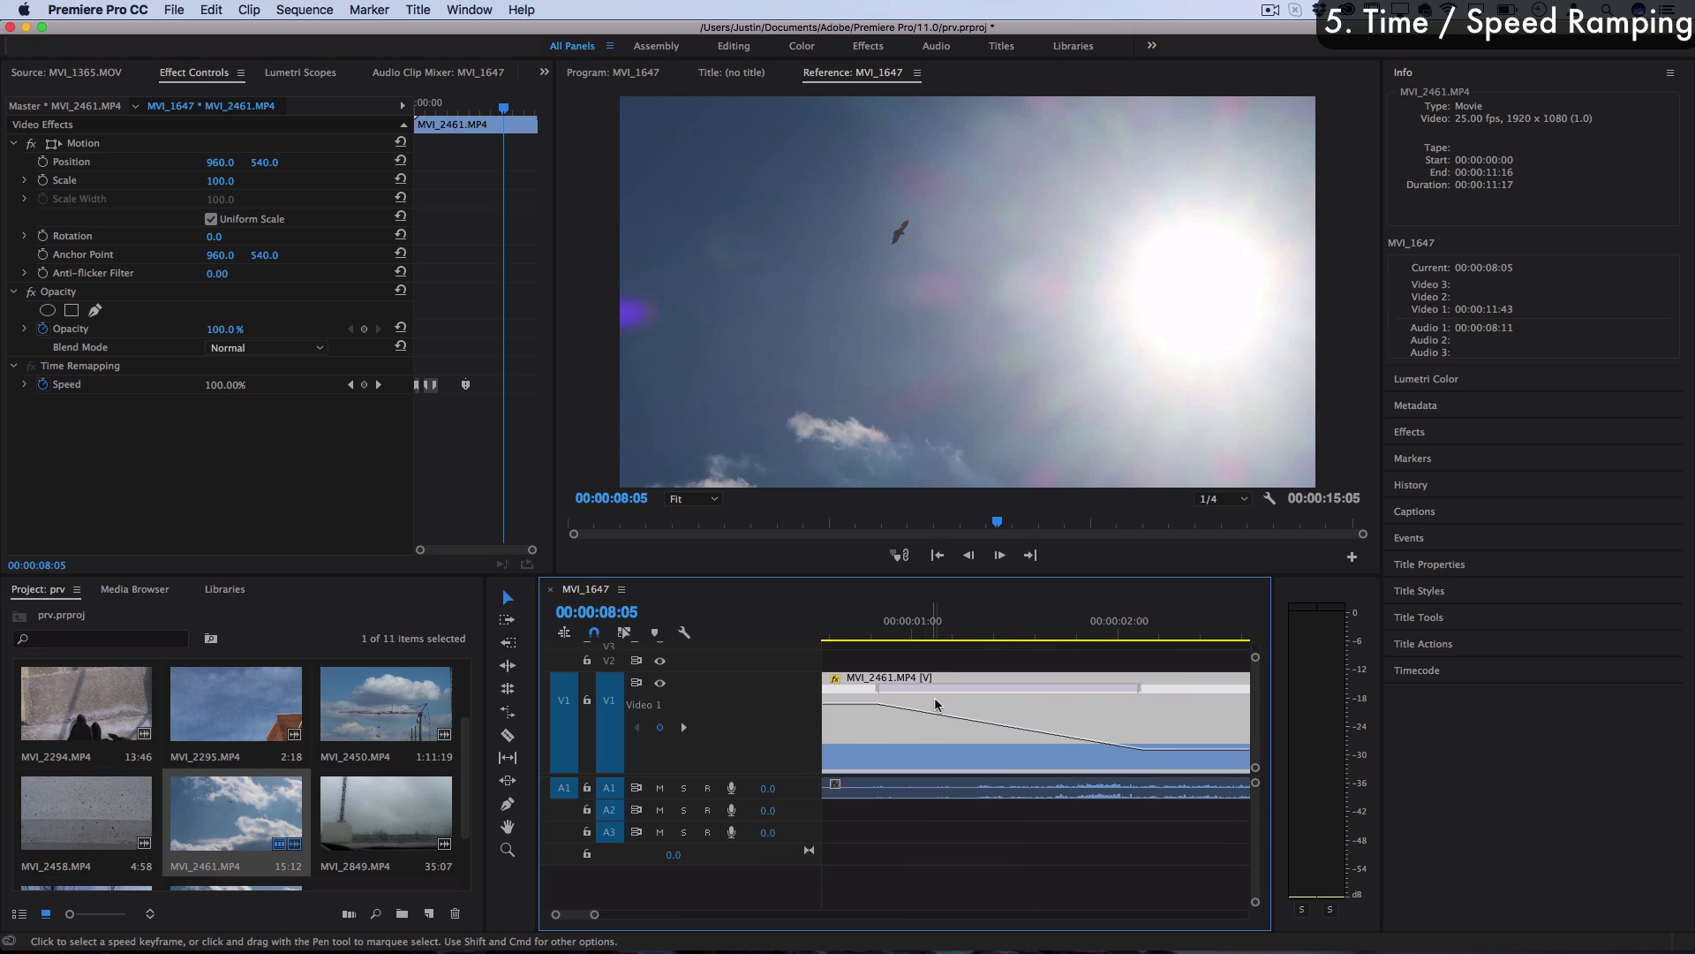
scroll(933, 716, "down", 5)
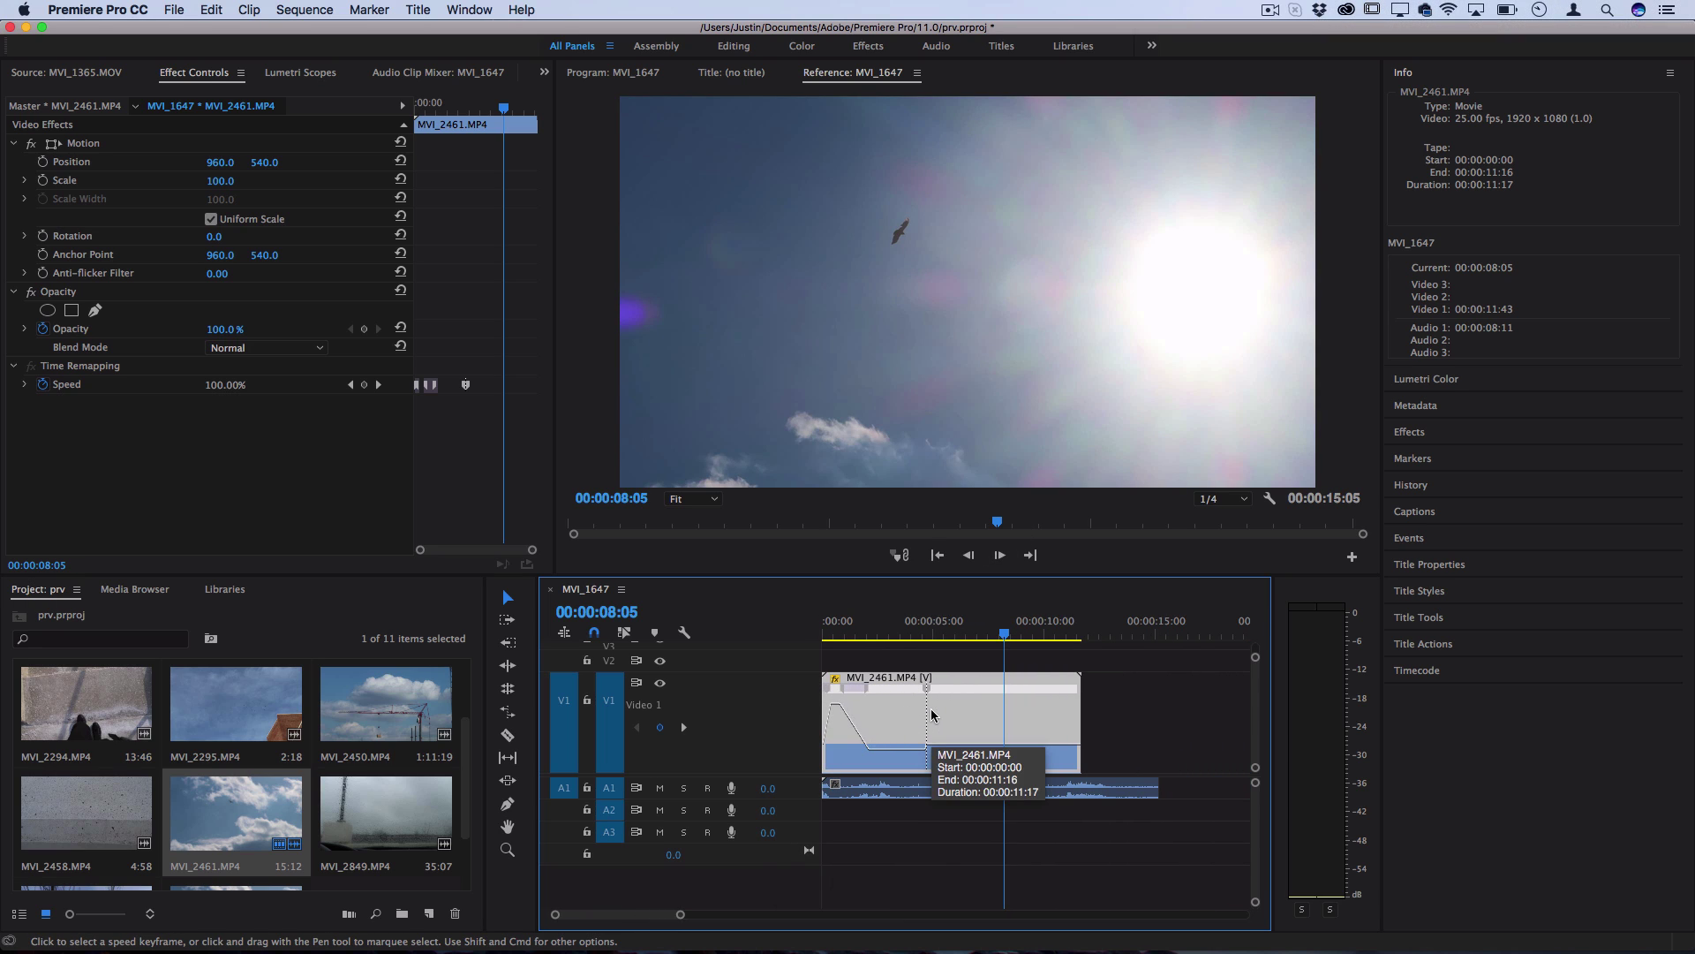